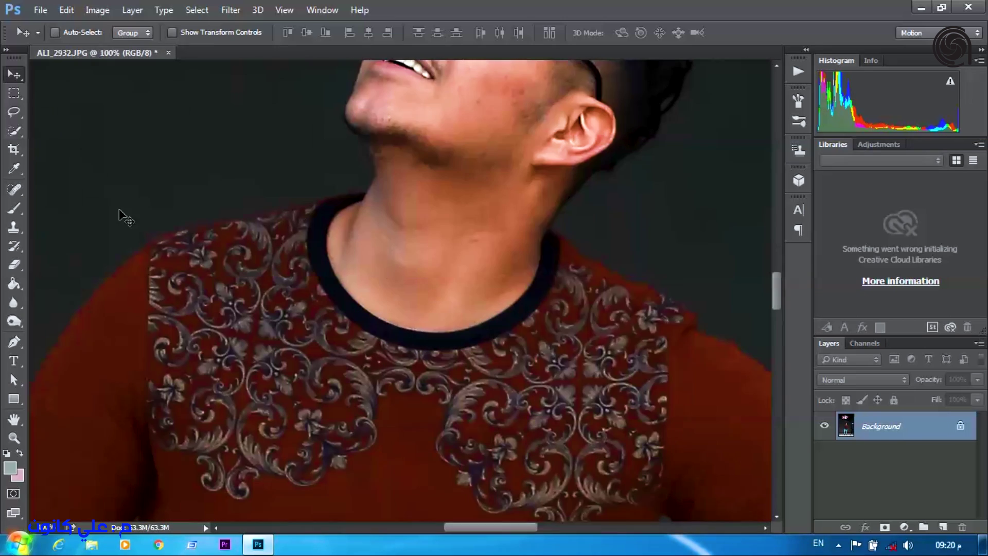
Remove the second man beside the outstretched hand by painting over him with a content-aware Spot Healing Brush of 192 px
key("j")
scroll(386, 245, "up", 10)
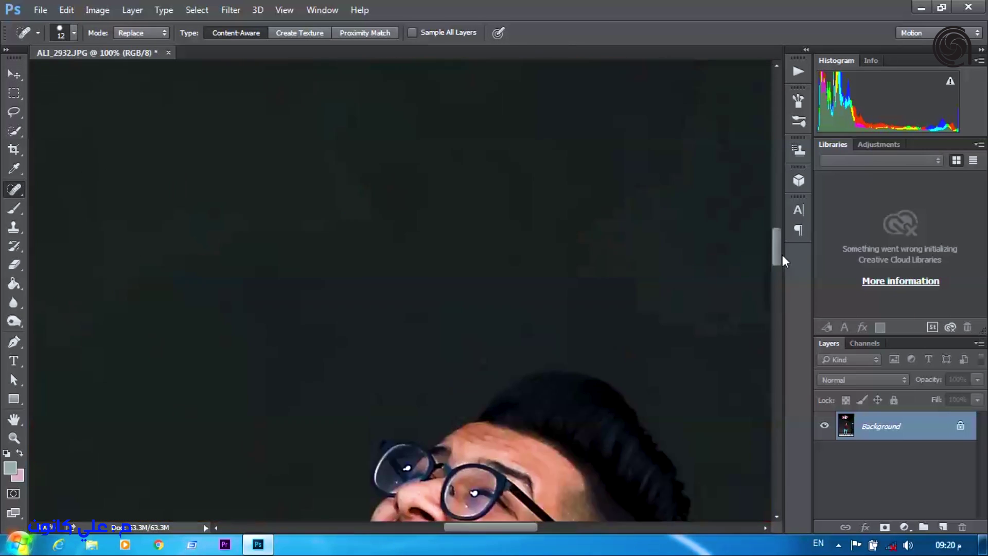
scroll(498, 228, "down", 4)
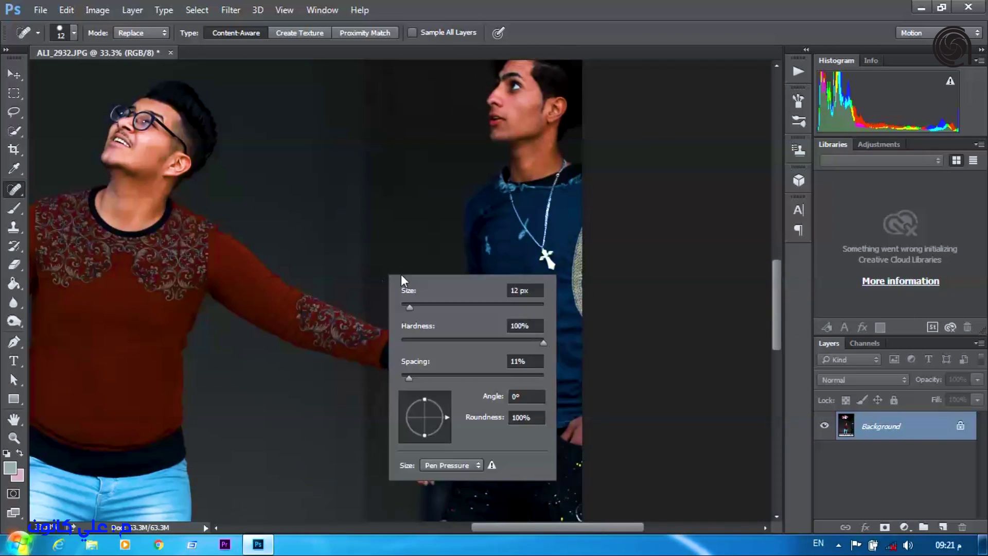
mouse_move(514, 154)
left_mouse_down()
mouse_move(547, 194)
mouse_move(583, 333)
mouse_move(505, 347)
left_mouse_up()
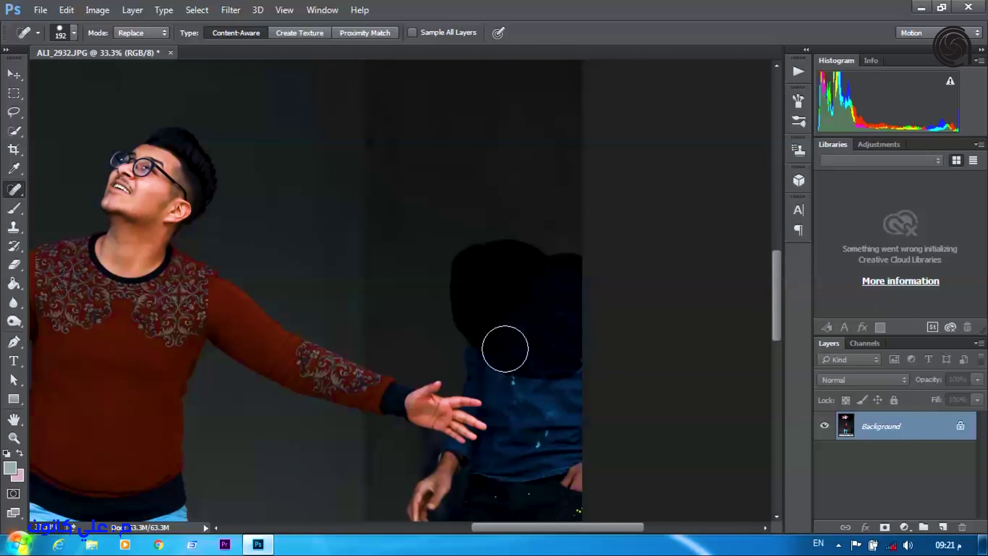
scroll(404, 457, "down", 5)
mouse_move(403, 457)
left_mouse_down()
mouse_move(434, 210)
mouse_move(566, 206)
mouse_move(518, 249)
mouse_move(535, 288)
left_mouse_up()
scroll(561, 198, "up", 5)
mouse_move(584, 388)
left_mouse_down()
mouse_move(512, 398)
mouse_move(521, 409)
mouse_move(447, 361)
mouse_move(535, 355)
mouse_move(529, 318)
mouse_move(433, 310)
left_mouse_up()
Set the healing brush size to 81 px and clean up the man's remnants near the outstretched hand
scroll(454, 399, "up", 2)
scroll(441, 415, "down", 1)
right_click(538, 325)
type("81")
key("Return")
left_click_drag(367, 288, 453, 368)
Set the healing brush size to 29 px and heal the leftover patches close around the fingers
scroll(509, 225, "up", 1)
scroll(510, 224, "down", 1)
right_click(618, 244)
type("29")
key("Return")
left_click_drag(509, 155, 502, 360)
mouse_move(356, 350)
left_mouse_down()
mouse_move(501, 407)
mouse_move(515, 198)
left_mouse_up()
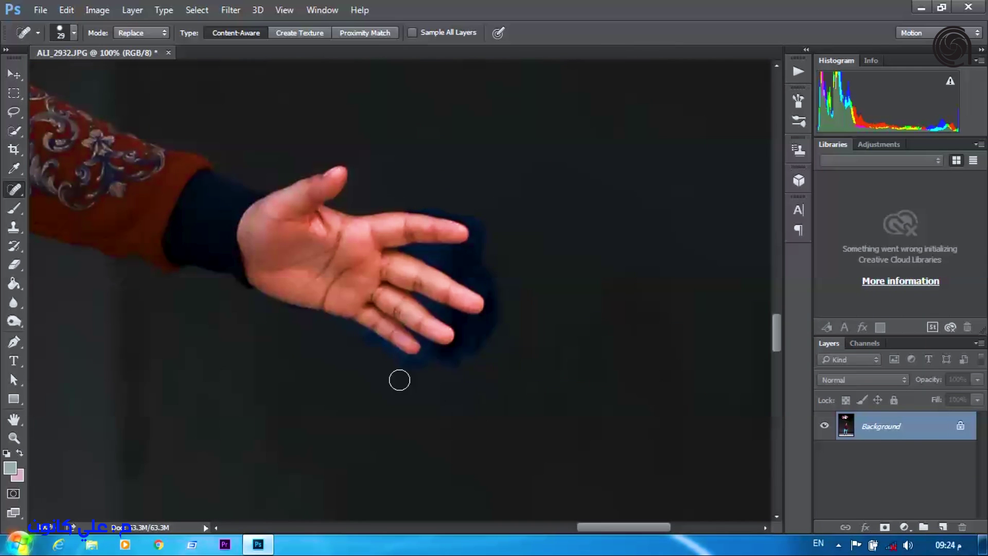
key("w")
left_click_drag(319, 257, 463, 298)
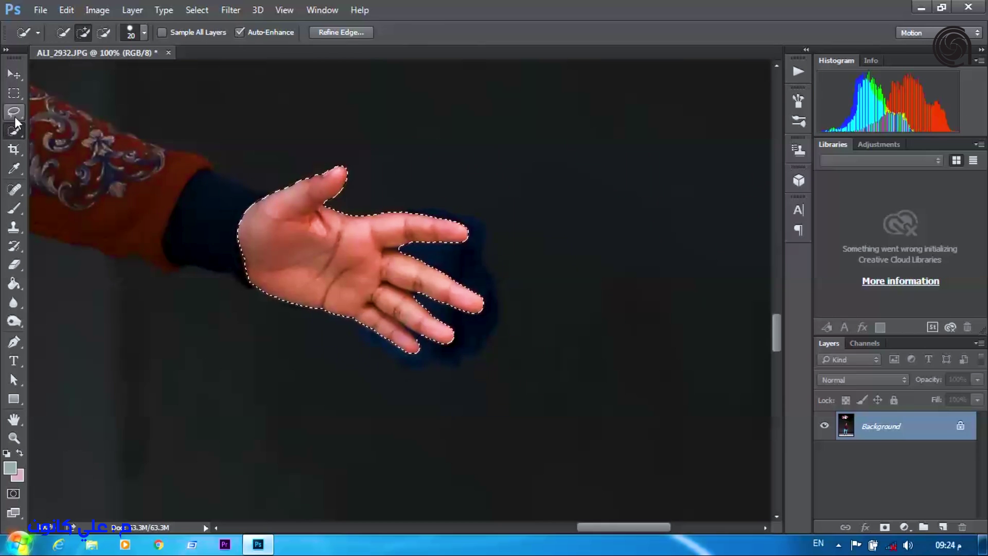
key("ctrl+d")
Outline the bluish area around and between the fingers with the Magnetic Lasso, then refine the selection's edge along the fingers
key("shift+l")
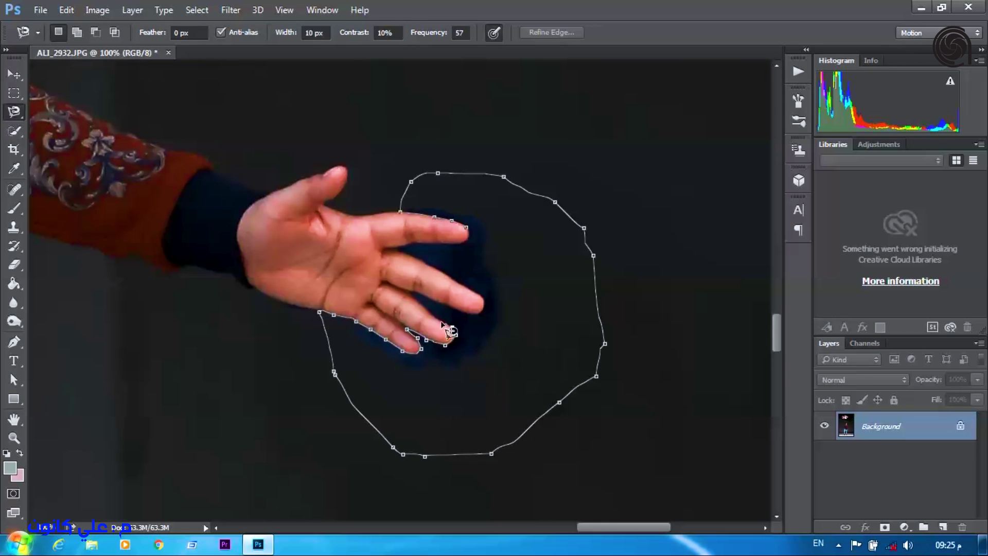
left_click(415, 248)
key("ctrl+alt+r")
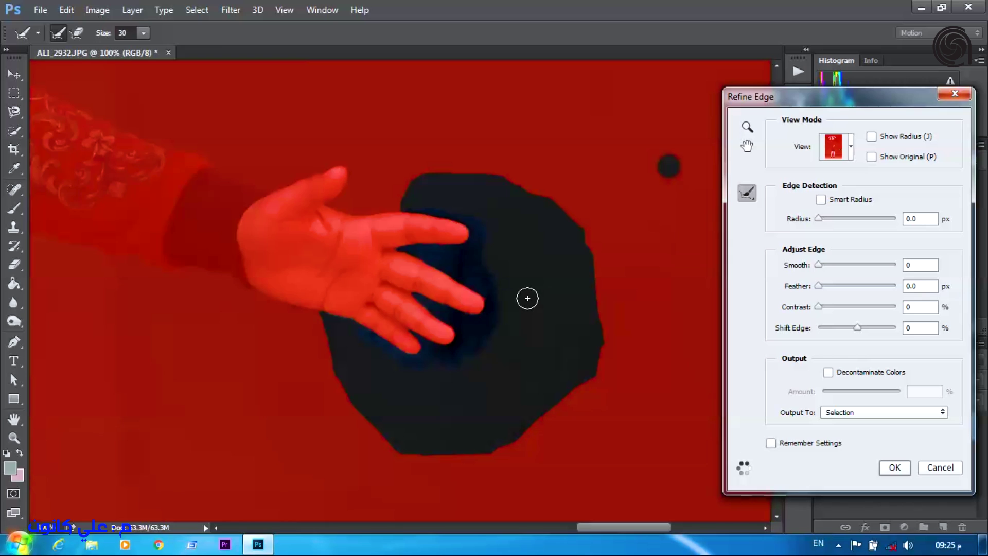
key("ctrl+plus")
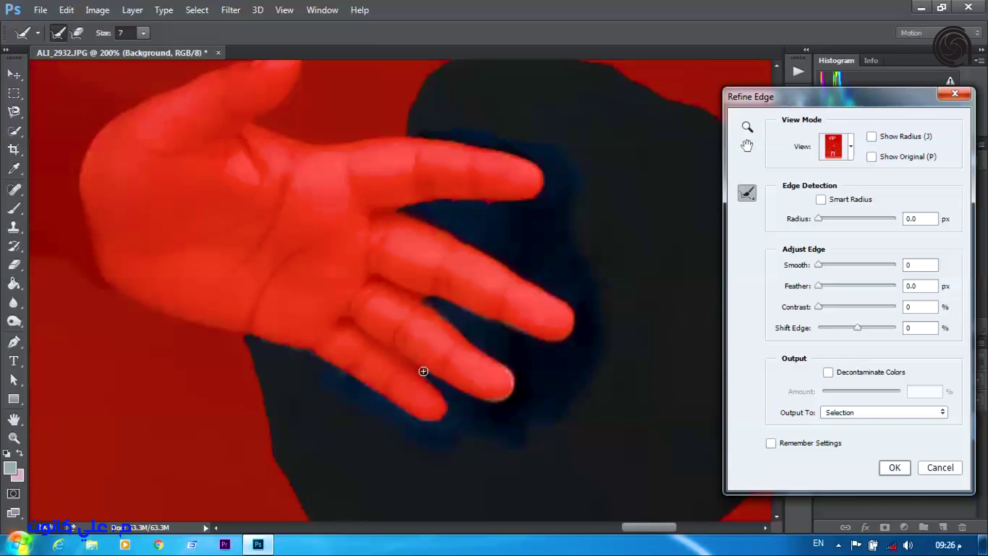
left_click(902, 465)
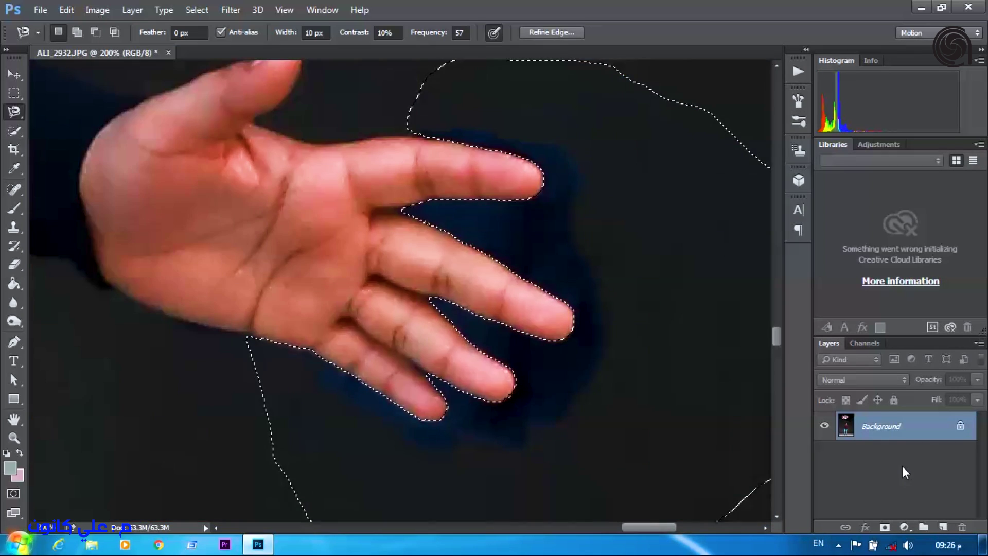
Sample the dark wall colour beside the hand and paint over the bluish halo inside the selection with a 91 px brush
key("ctrl+minus")
left_click_drag(774, 316, 782, 333)
key("v")
left_click(410, 249)
key("Return")
key("i")
left_click(507, 298)
key("b")
right_click(596, 221)
type("91")
key("Return")
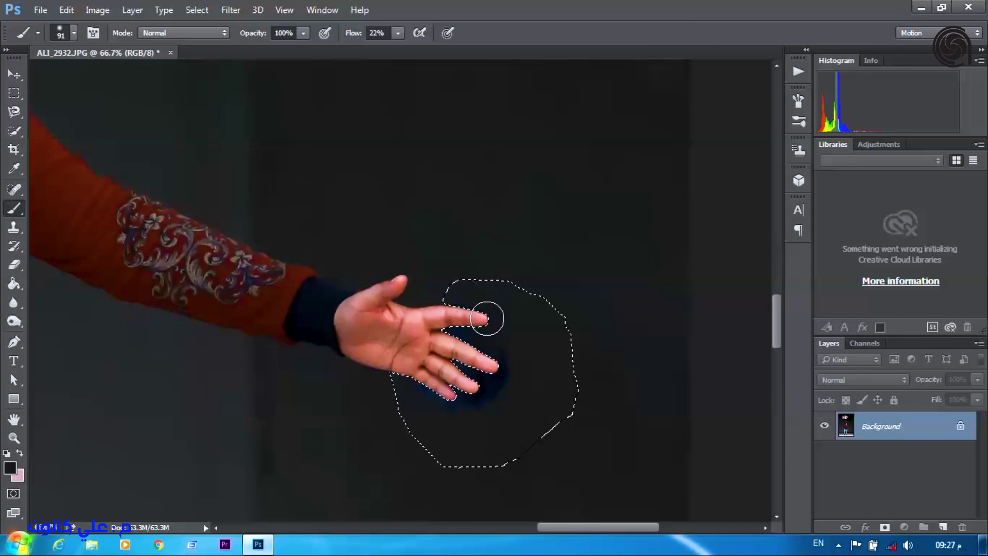
Sample the dark background tone below the hand as the colour for the Brush tool
left_click(14, 75)
left_click(563, 406)
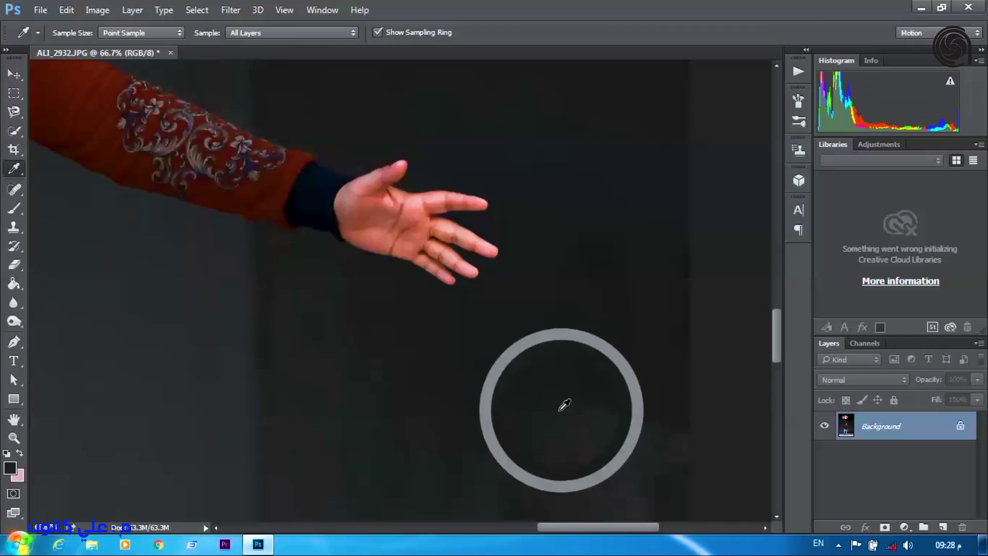
key("b")
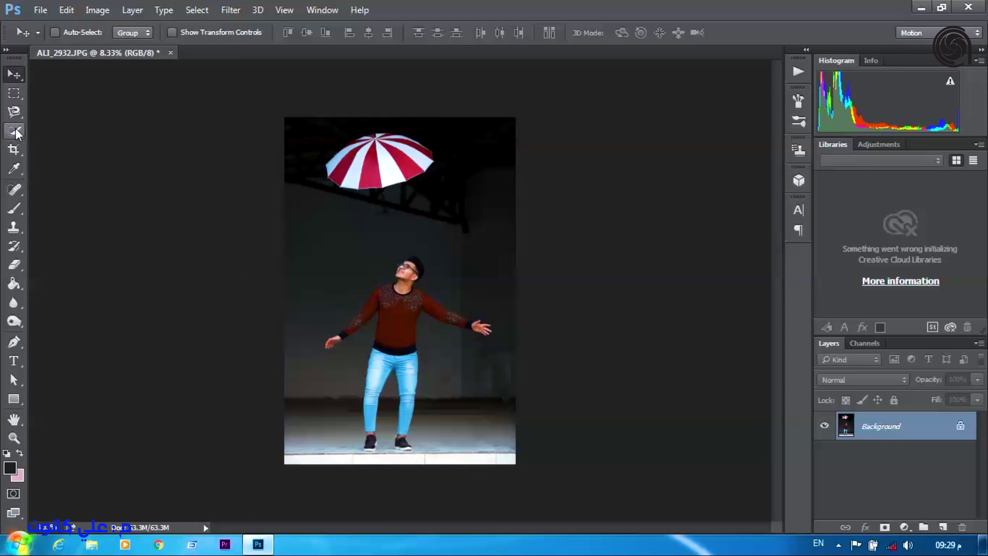
Select the man's head, torso and legs with the Quick Selection tool, reducing the brush size for the legs
key("w")
left_click_drag(396, 329, 415, 267)
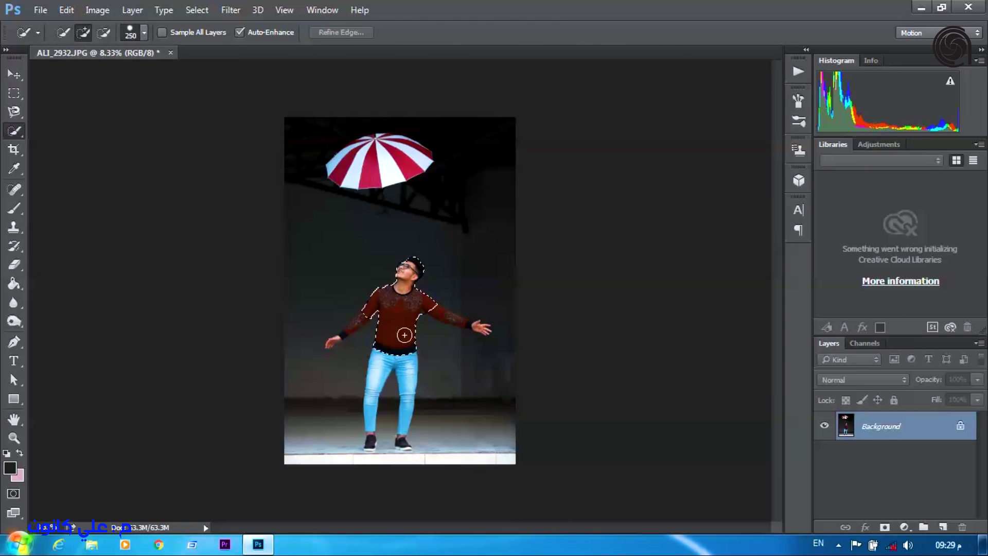
scroll(400, 402, "up", 1)
key("bracketleft")
key("bracketleft")
key("bracketleft")
key("bracketleft")
mouse_move(391, 324)
left_mouse_down()
mouse_move(380, 364)
mouse_move(396, 479)
left_mouse_up()
Add both arms and the outstretched hand to the selection with an 80 px Quick Selection brush
key("bracketleft")
key("bracketleft")
key("bracketleft")
left_click_drag(453, 232, 561, 252)
left_click_drag(339, 227, 292, 260)
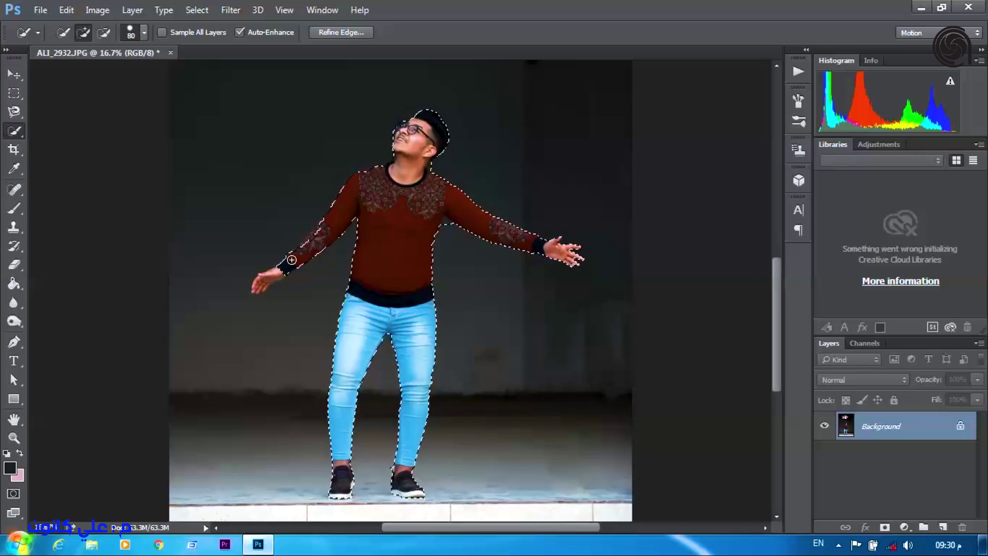
Correct the selection along the arm, torso and neck by subtracting stray background with a 30 px brush
scroll(397, 211, "up", 2)
key("bracketleft")
key("bracketleft")
key("bracketleft")
key("bracketleft")
key("bracketleft")
left_click(306, 220, "alt")
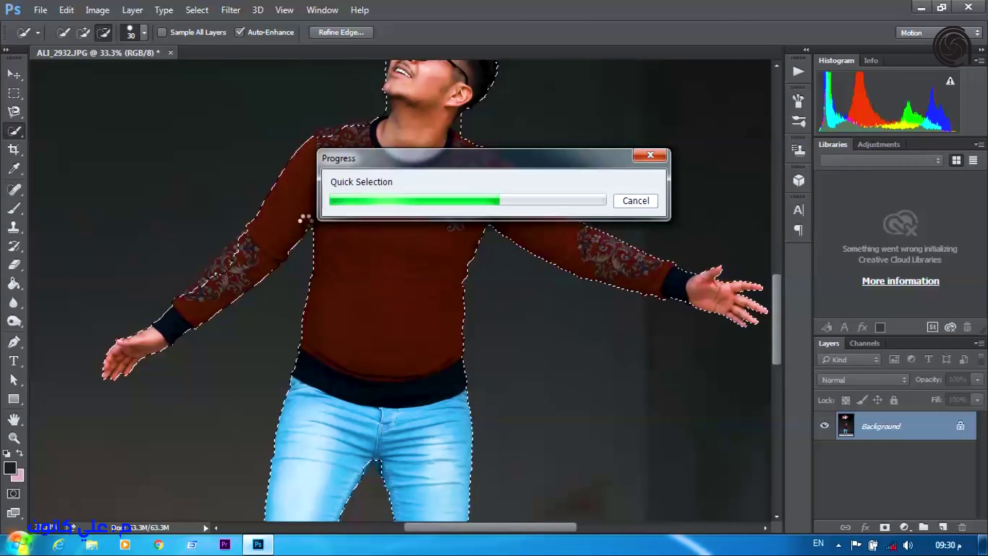
scroll(374, 249, "up", 3)
left_click_drag(374, 249, 466, 281)
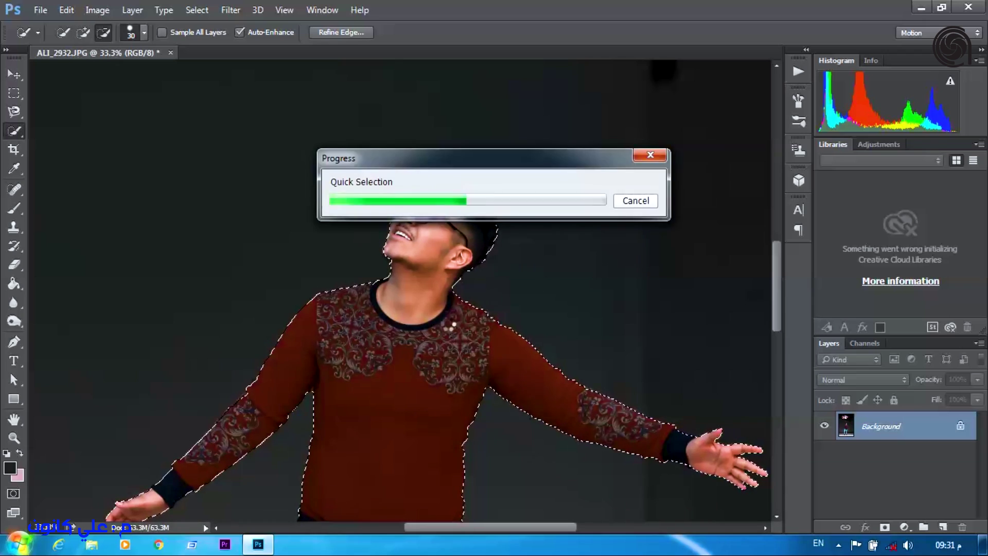
Add the umbrella's dark handle to the selection with a 20 px Quick Selection brush
left_click_drag(777, 295, 782, 420)
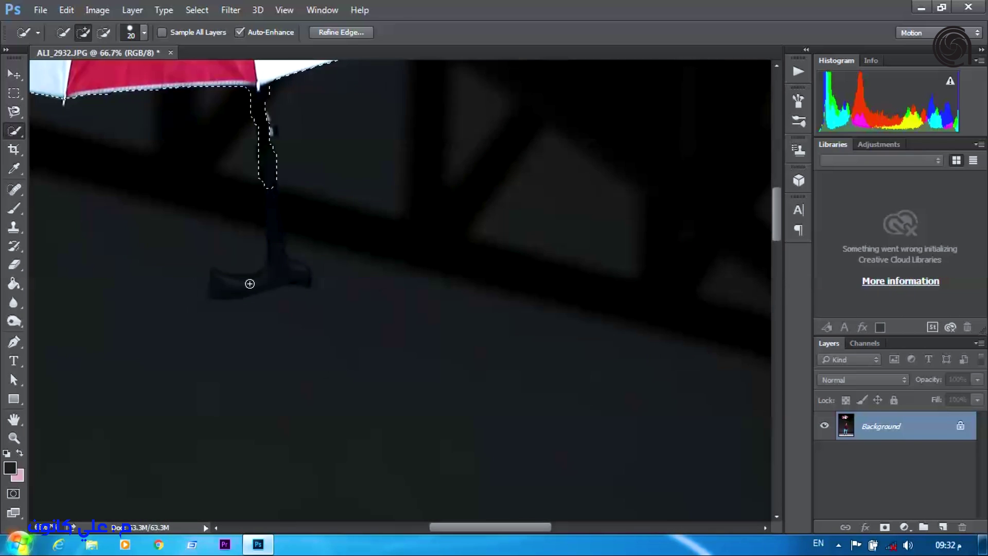
mouse_move(249, 282)
left_mouse_down()
mouse_move(260, 274)
mouse_move(226, 260)
left_mouse_up()
left_click_drag(257, 227, 298, 254)
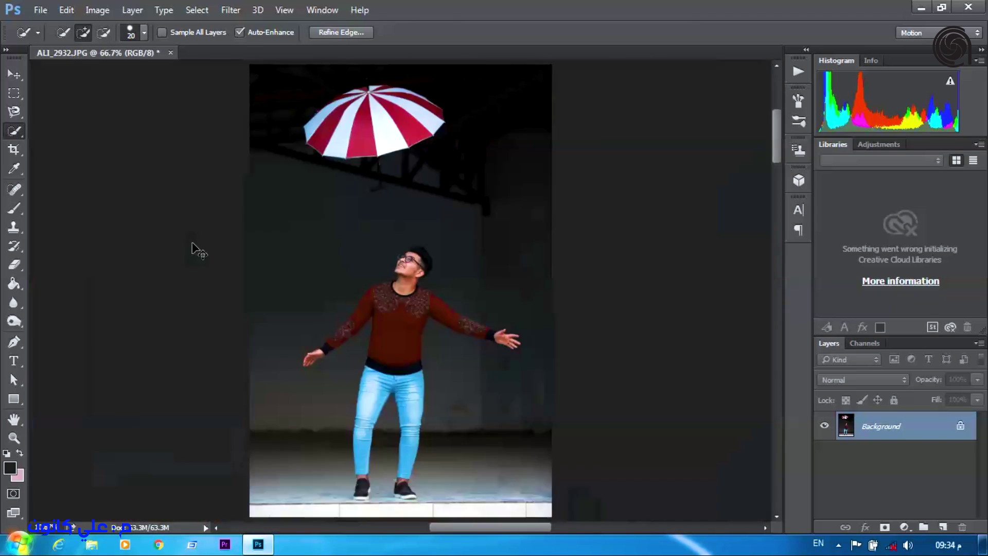
Open Refine Edge and brush along the head, shoulder, patterned sleeve and open hand with a size 20 refine brush
key("alt+ctrl+r")
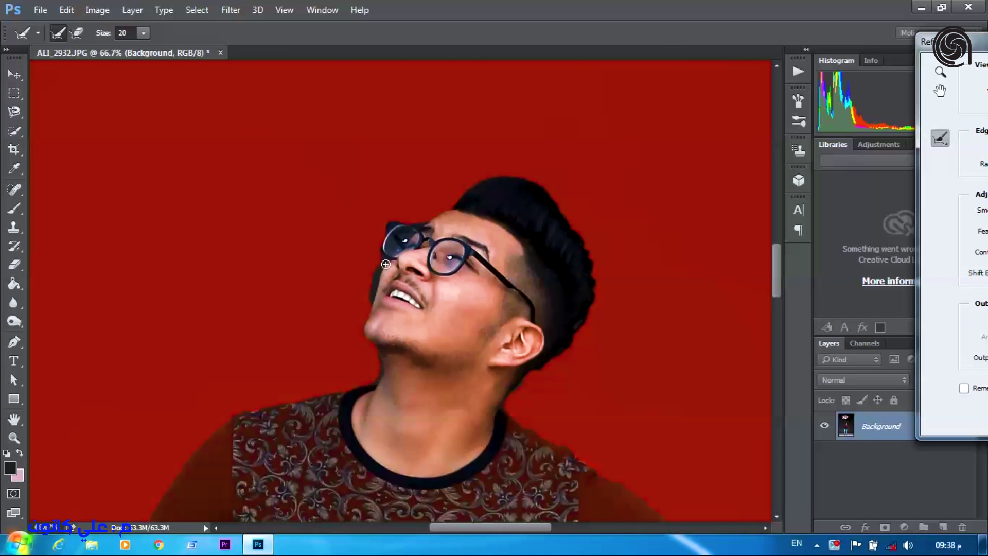
left_click_drag(593, 449, 362, 254)
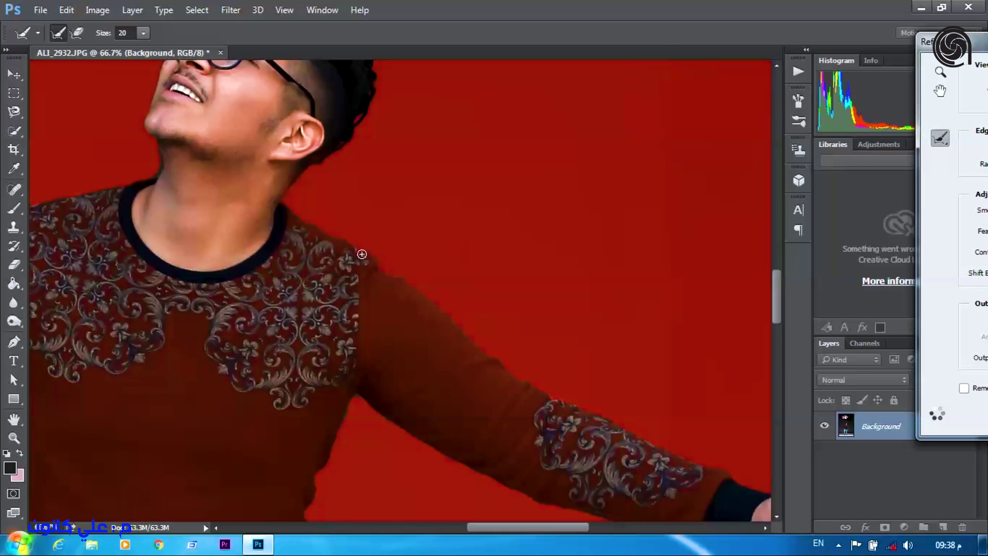
left_click_drag(728, 479, 396, 226)
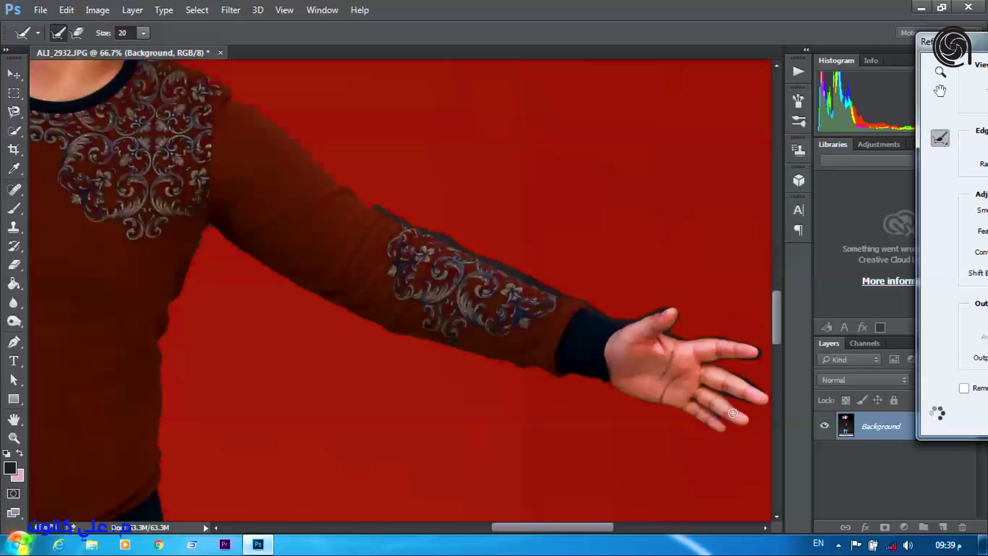
Refine the selection edges along the side of the torso, the jeans and the shoes
left_click_drag(156, 448, 164, 216)
left_click_drag(411, 432, 473, 428)
left_click_drag(381, 57, 384, 431)
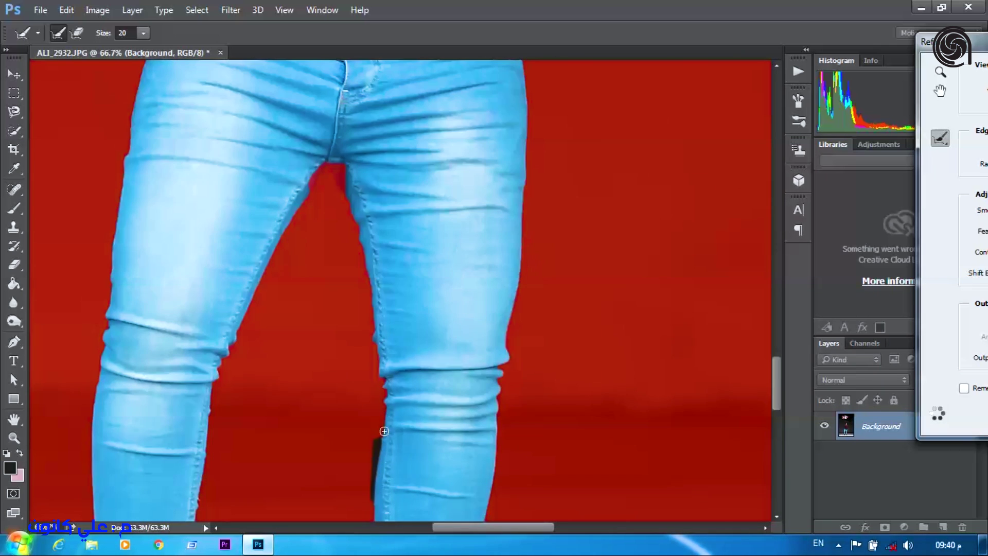
left_click_drag(776, 381, 777, 414)
scroll(414, 457, "down", 3)
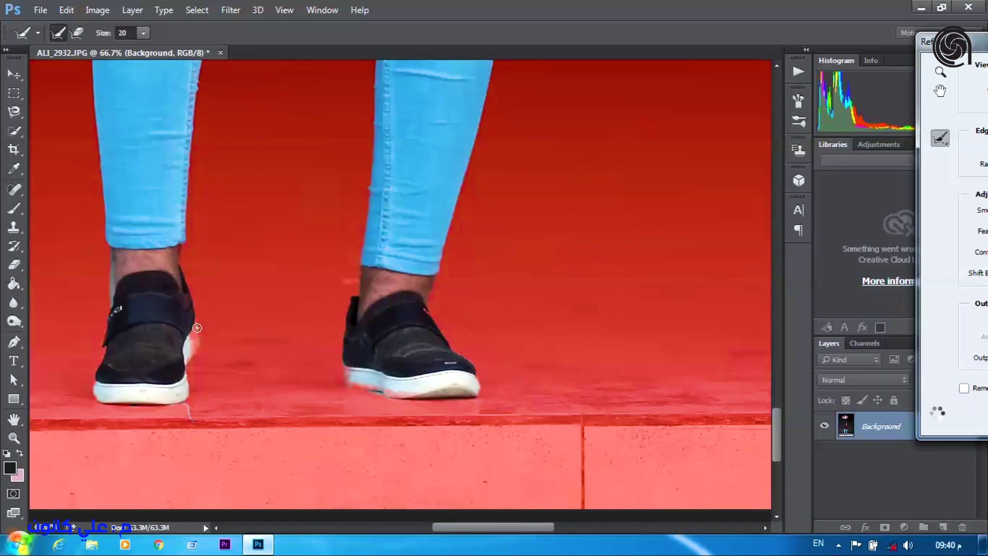
left_click_drag(326, 416, 241, 438)
Refine the edges of the outer jeans leg, the other arm and hand, and the shoulder
scroll(342, 346, "up", 12)
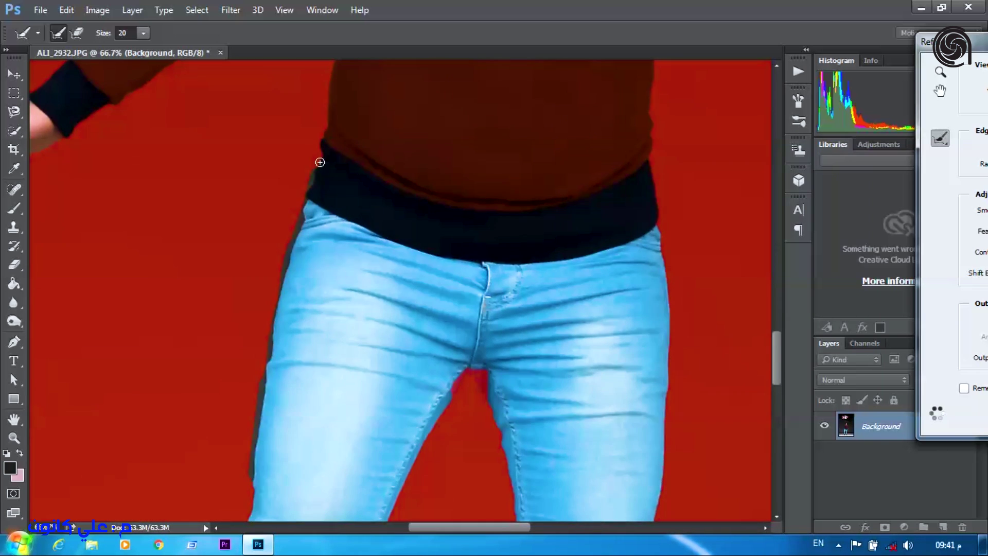
left_click_drag(57, 451, 331, 392)
scroll(178, 403, "down", 2)
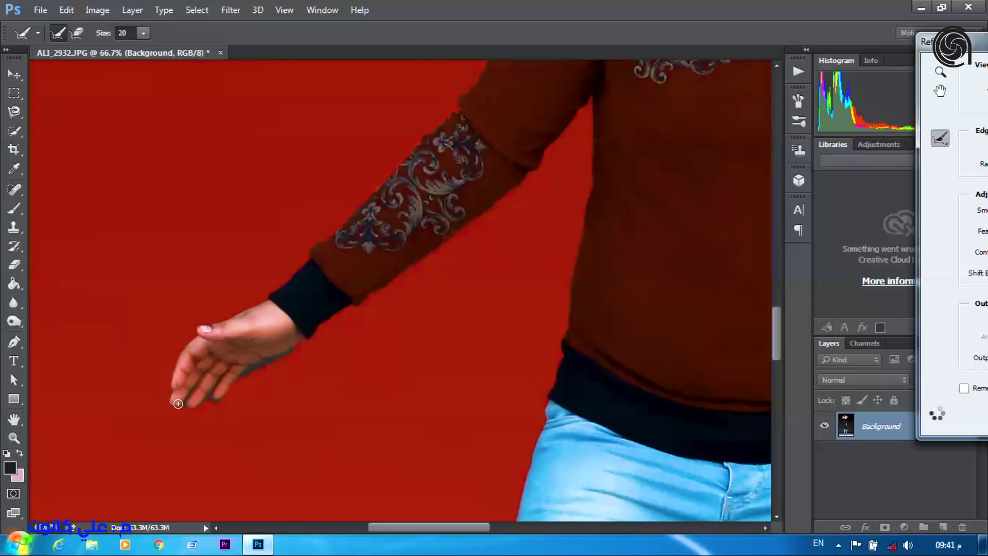
scroll(473, 423, "up", 6)
left_click_drag(739, 184, 398, 194)
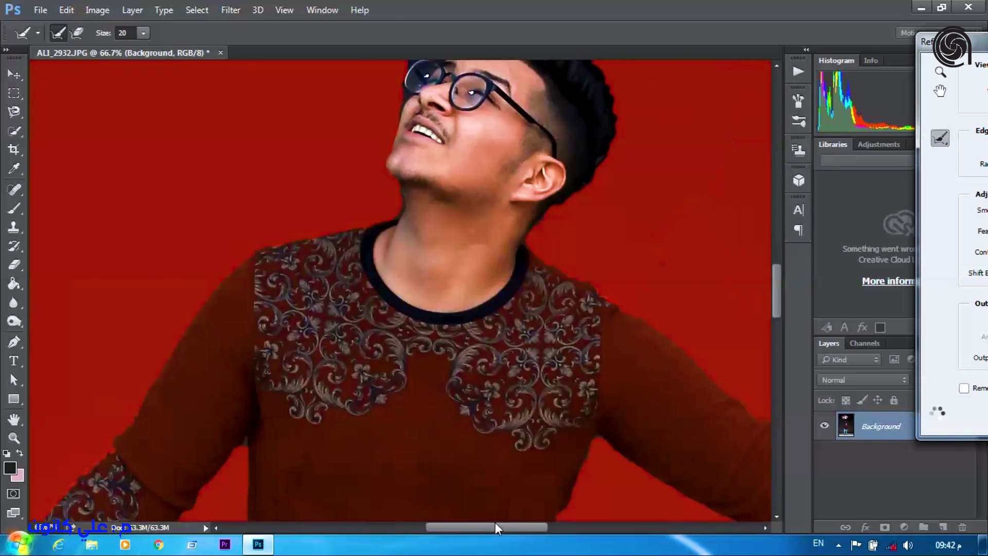
Refine the edges of the umbrella's canopy, tip and handle, then apply the refined result as a selection
scroll(401, 195, "up", 4)
left_click_drag(931, 41, 707, 98)
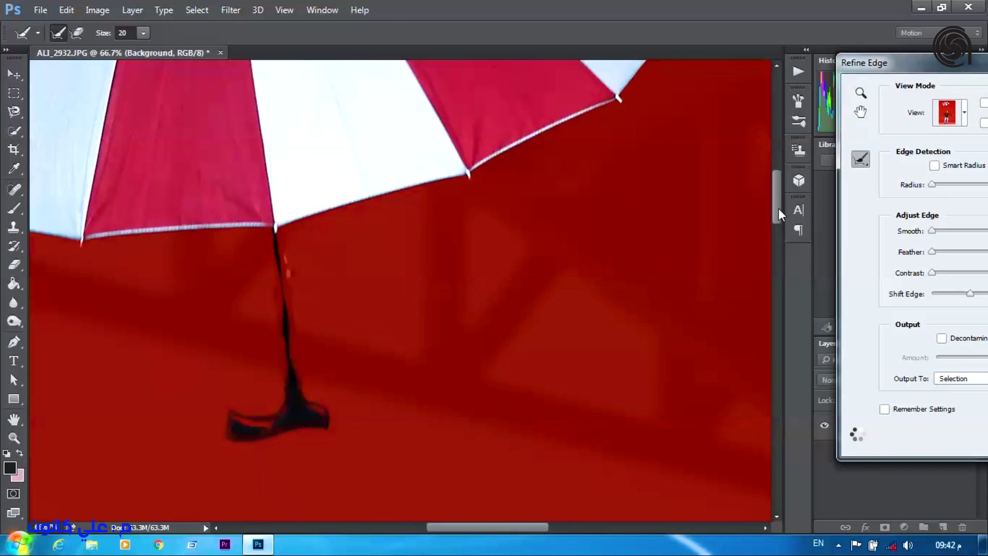
scroll(545, 329, "up", 8)
scroll(217, 250, "left", 10)
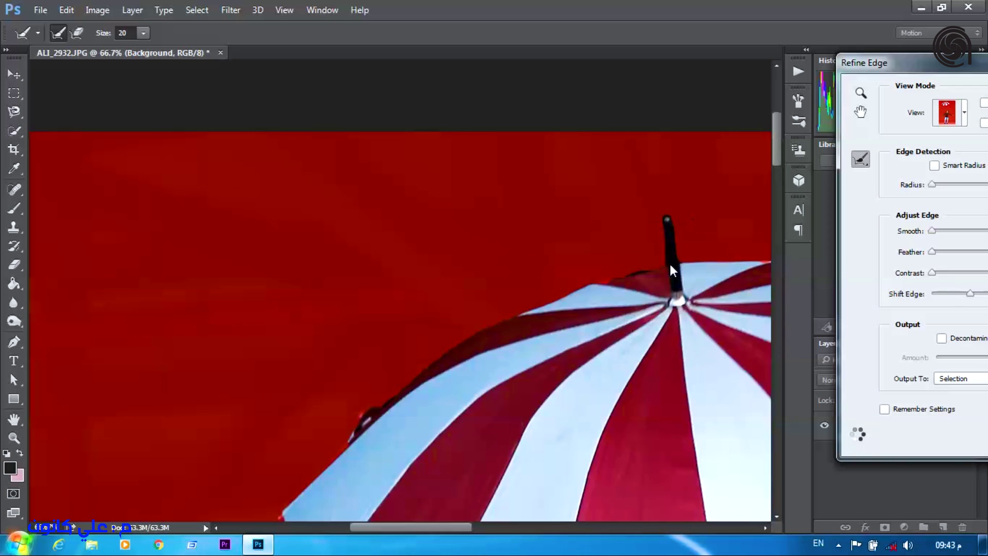
scroll(659, 435, "down", 4)
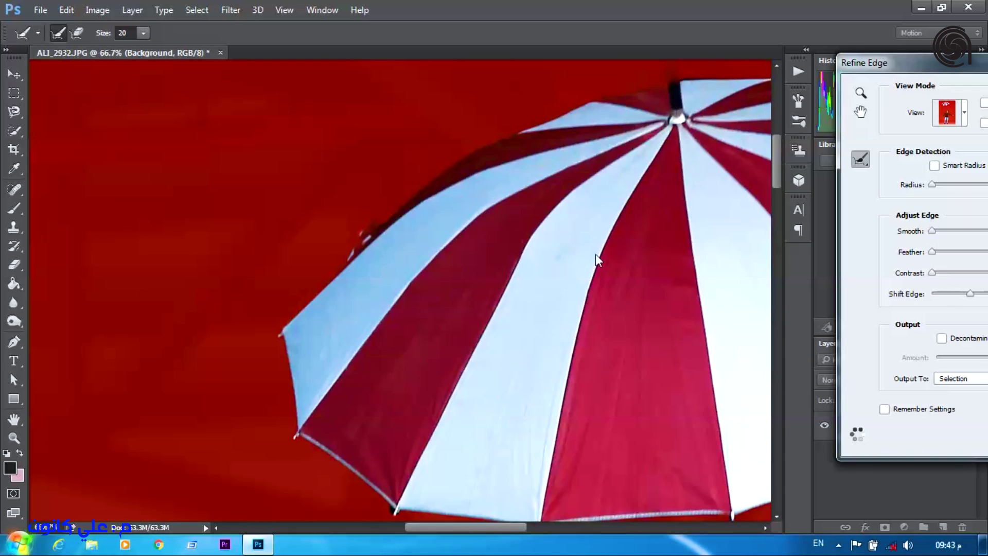
key("ctrl+0")
left_click_drag(953, 65, 665, 80)
left_click(714, 450)
Repair the selection along the umbrella's shaft between the canopy and the handle with a larger Quick Selection brush
key("ctrl+plus")
key("ctrl+plus")
key("ctrl+plus")
key("ctrl+plus")
key("ctrl+plus")
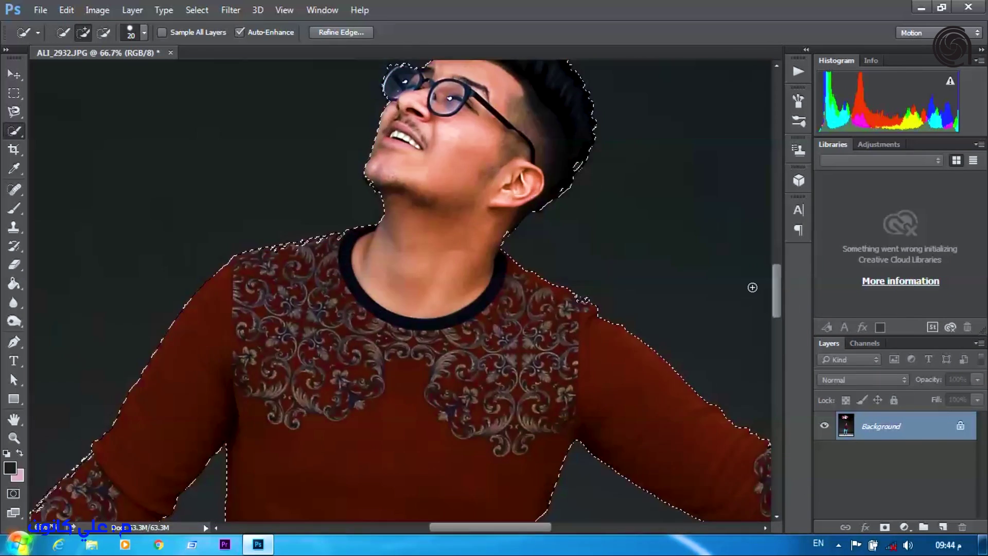
scroll(725, 274, "up", 3)
left_click_drag(776, 286, 776, 196)
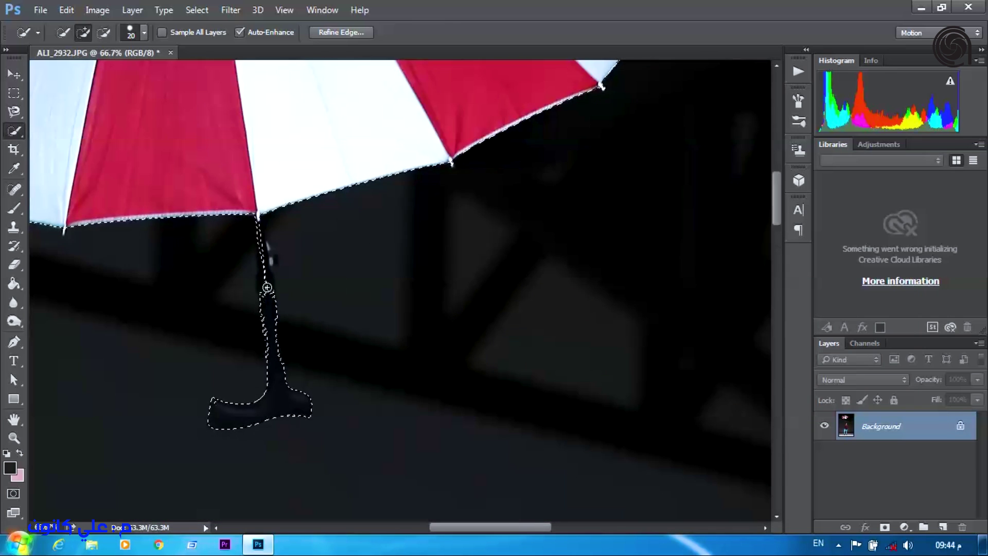
key("bracketright")
key("bracketright")
key("bracketright")
key("bracketright")
key("bracketright")
key("bracketright")
mouse_move(274, 355)
left_mouse_down()
mouse_move(227, 387)
mouse_move(290, 367)
mouse_move(280, 386)
left_mouse_up()
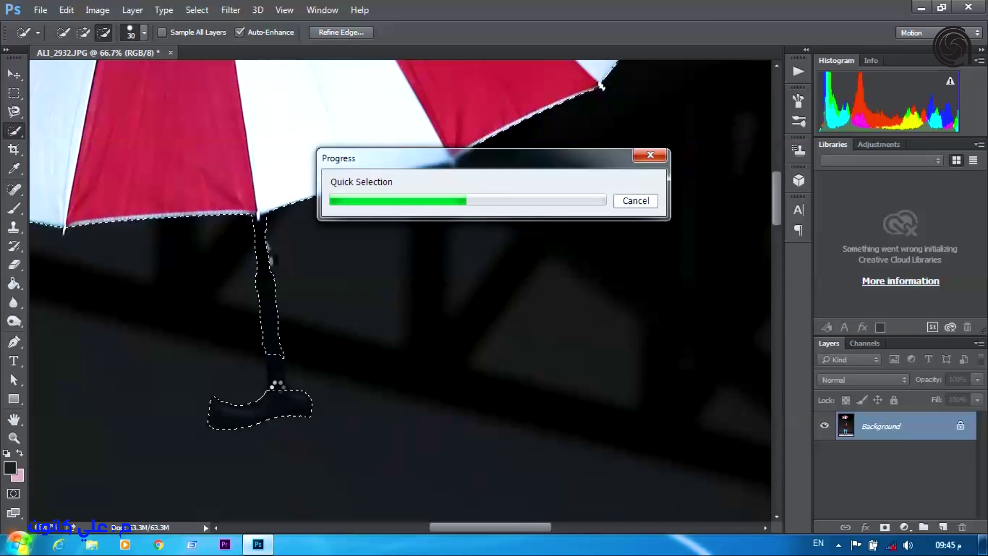
Apply a 40 px Tilt-Shift blur with High Quality to the selected background, centring the sharp band near the man's feet
key("ctrl+0")
left_click(230, 10)
left_click(245, 22)
left_click_drag(881, 152, 899, 152)
left_click_drag(442, 443, 443, 425)
left_click(332, 32)
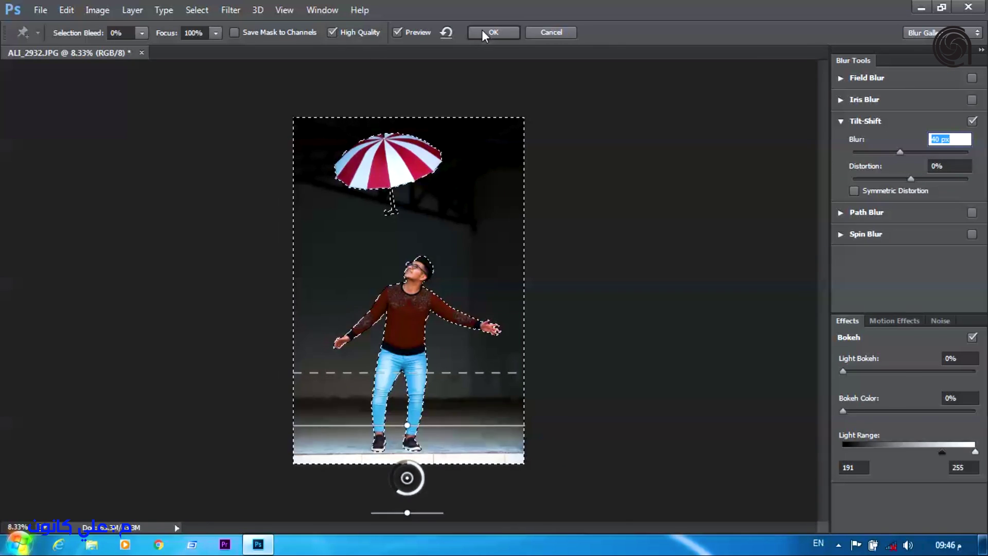
left_click(483, 33)
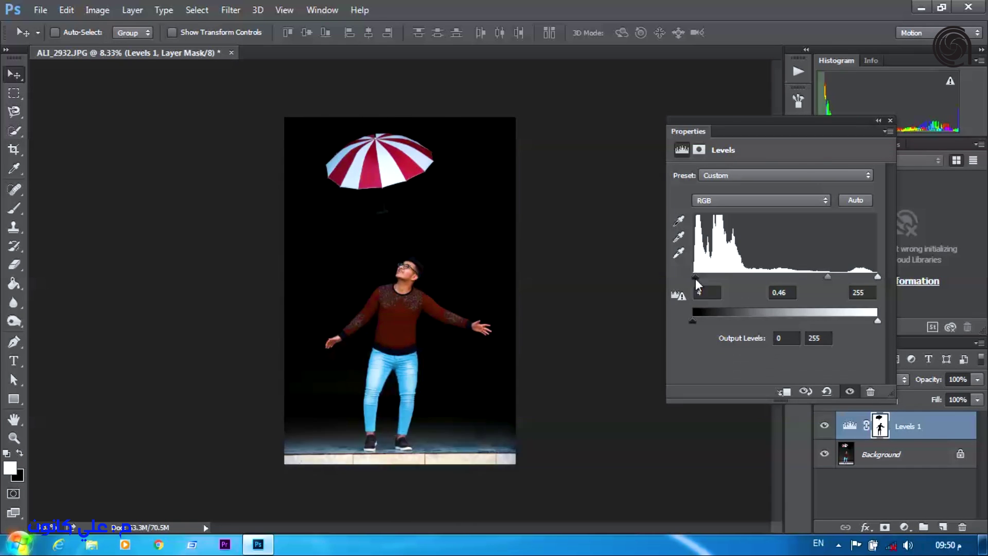
Finish the background's Levels adjustment and select the Background layer
left_click(760, 200)
left_click(65, 107)
left_click(947, 444, "shift")
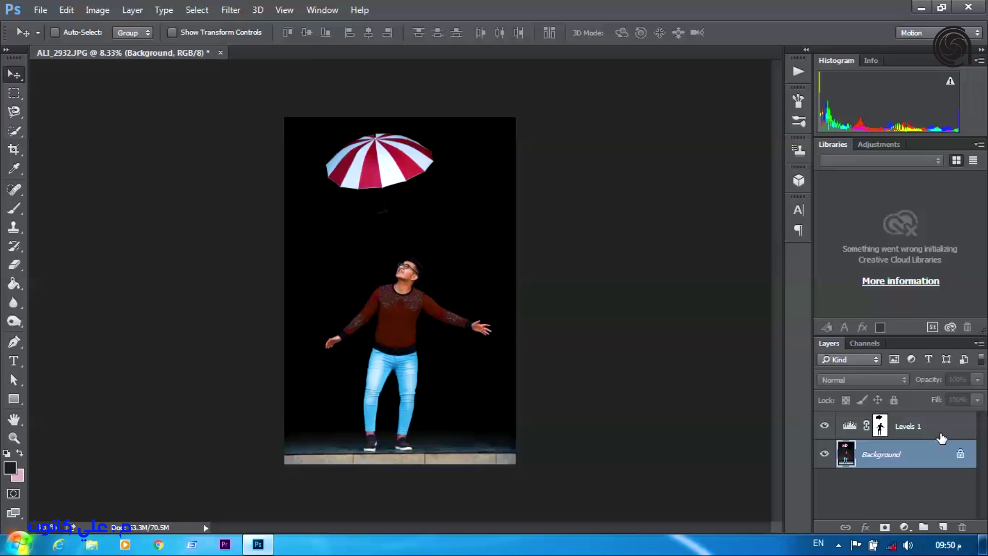
Merge the Levels adjustment into the background and lower the highlights and blacks in the Camera Raw filter
key("ctrl+e")
key("ctrl+shift+a")
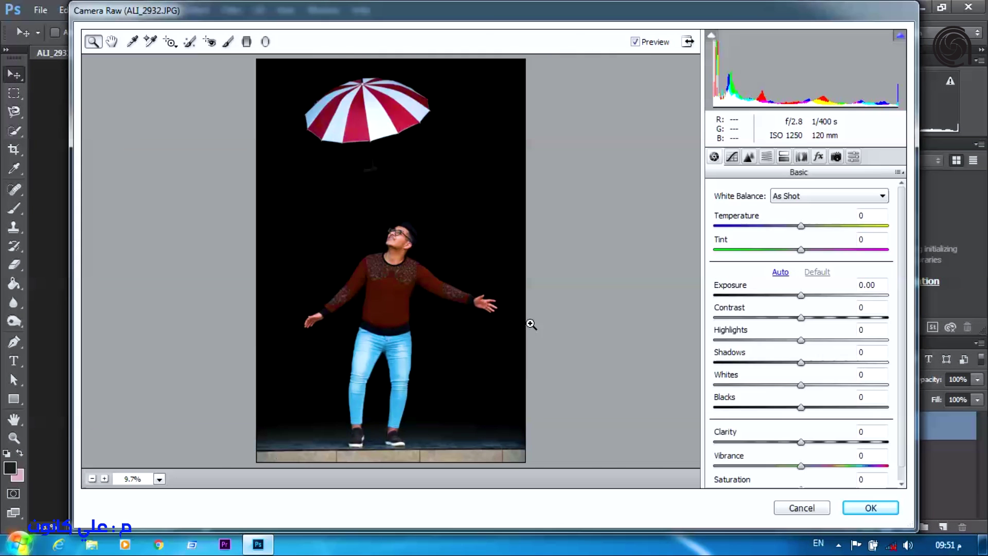
key("shift+Tab")
key("ctrl+alt+1")
key("Tab")
key("Tab")
key("Tab")
left_click_drag(801, 339, 783, 340)
left_click_drag(801, 407, 776, 407)
left_click(798, 441)
Adjust the tone curve, then set the sharpening amount to 35 and luminance noise reduction to 30
key("ctrl+alt+2")
left_click_drag(801, 462, 798, 471)
key("ctrl+alt+3")
left_click_drag(714, 334, 758, 338)
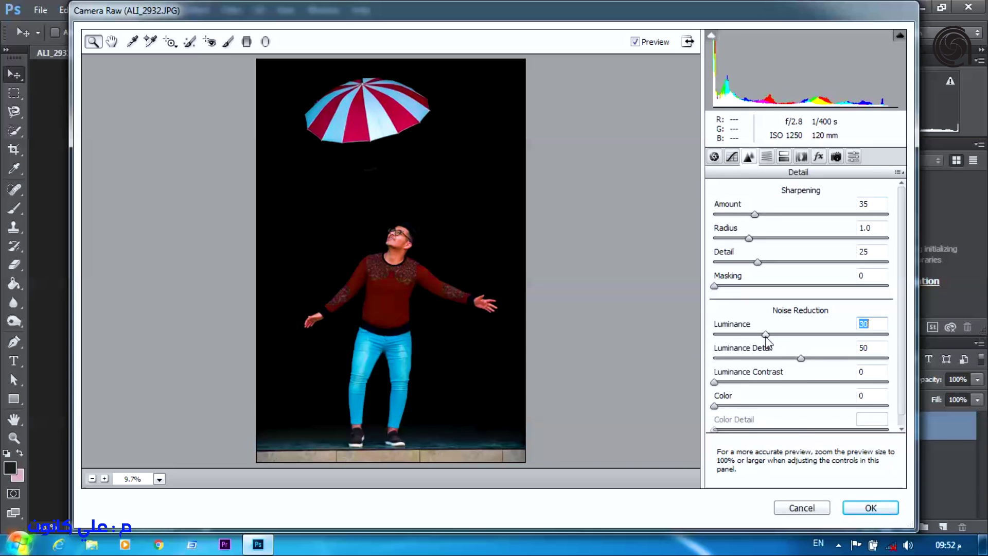
Fine-tune individual colours in the HSL adjustments, then split-tone the highlights with hue 197 and tint the shadows
key("ctrl+alt+4")
mouse_move(805, 282)
left_mouse_down()
mouse_move(825, 288)
mouse_move(779, 291)
mouse_move(822, 291)
left_mouse_up()
left_click(800, 212)
key("ctrl+alt+5")
left_click_drag(718, 237, 762, 240)
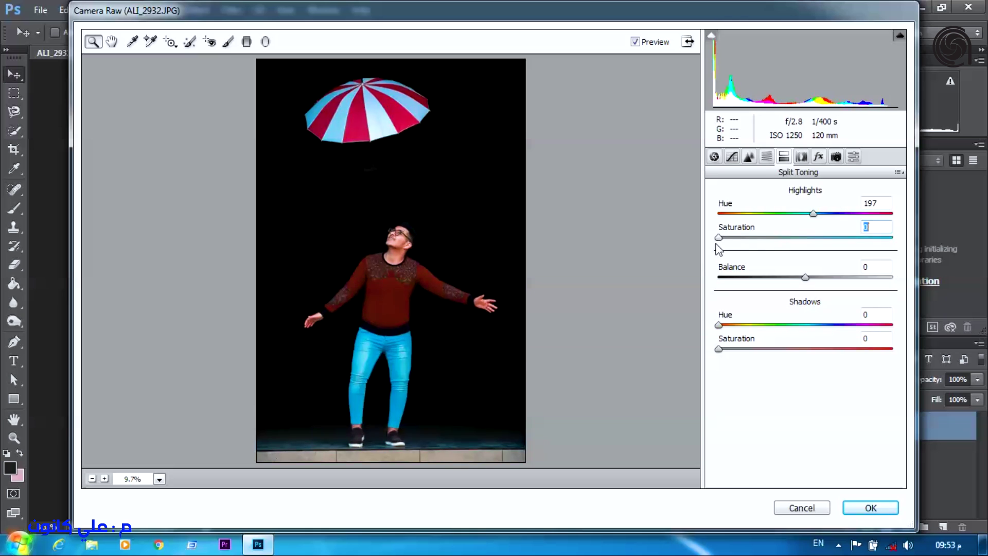
left_click_drag(775, 325, 825, 326)
left_click_drag(778, 348, 745, 350)
Rotate the image by +0.4 and scale it to 101 in the manual lens corrections
key("ctrl+alt+6")
left_click_drag(801, 431, 807, 432)
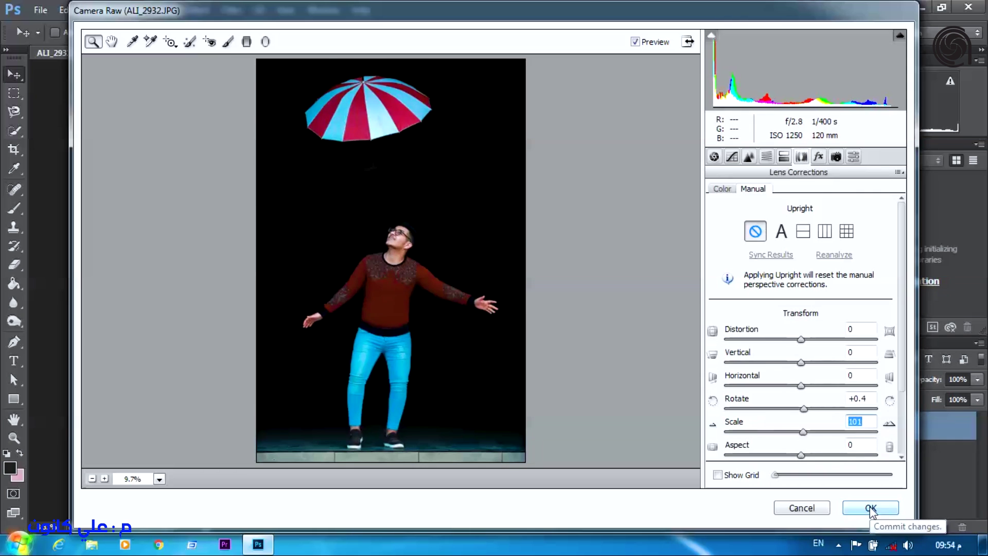
Add a graduated filter from the man's head to his waist with exposure +0.15, contrast +2, shadows -3, clarity -6, sharpness +20, and commit Camera Raw
key("g")
left_click_drag(399, 235, 397, 343)
left_click_drag(741, 276, 833, 289)
left_click_drag(741, 321, 831, 333)
left_click_drag(743, 399, 823, 401)
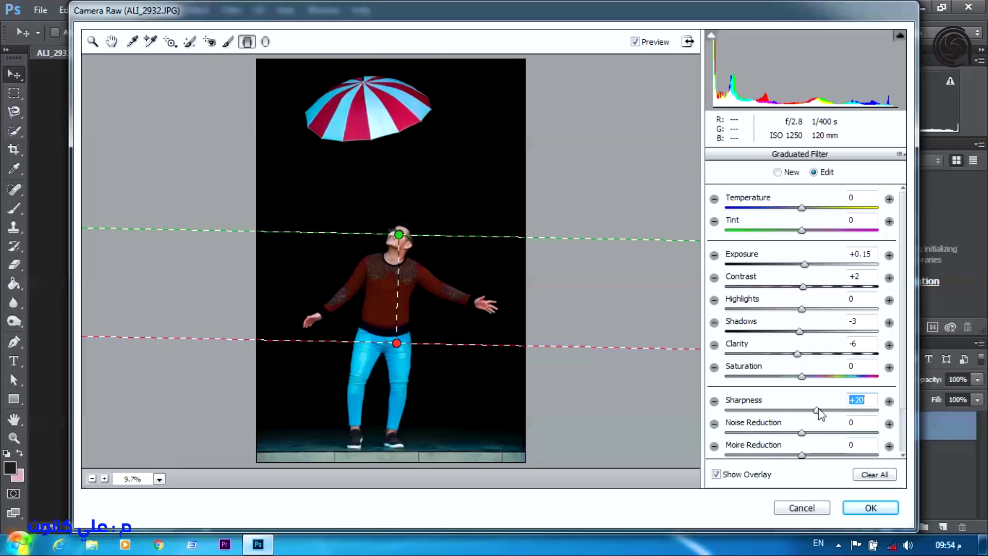
key("Return")
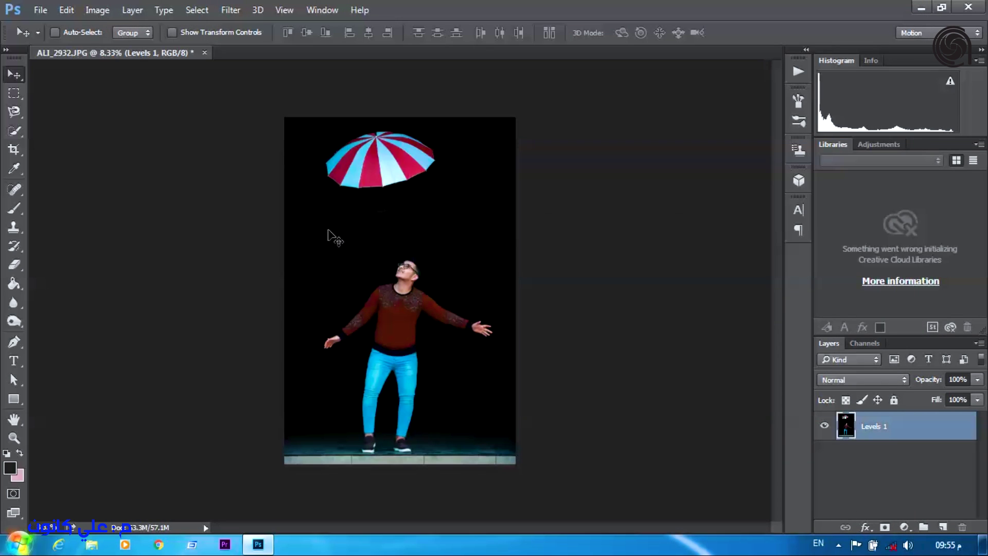
Extend the canvas widely on both sides and slightly above the photo with the Crop tool, to a height of about 213 cm
key("c")
left_click_drag(516, 290, 541, 280)
left_click_drag(264, 287, 141, 287)
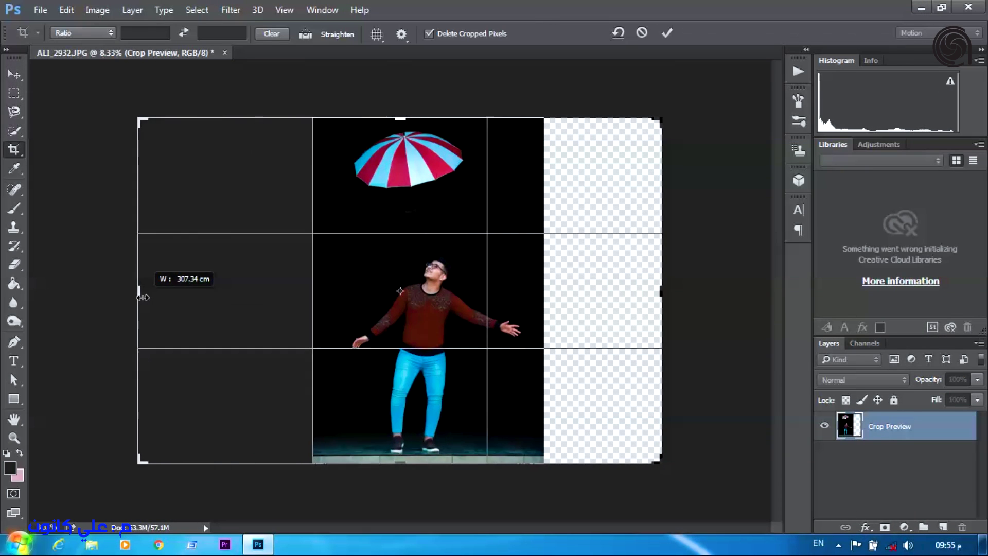
left_click_drag(661, 291, 701, 292)
left_click_drag(96, 288, 88, 276)
left_click_drag(399, 114, 399, 106)
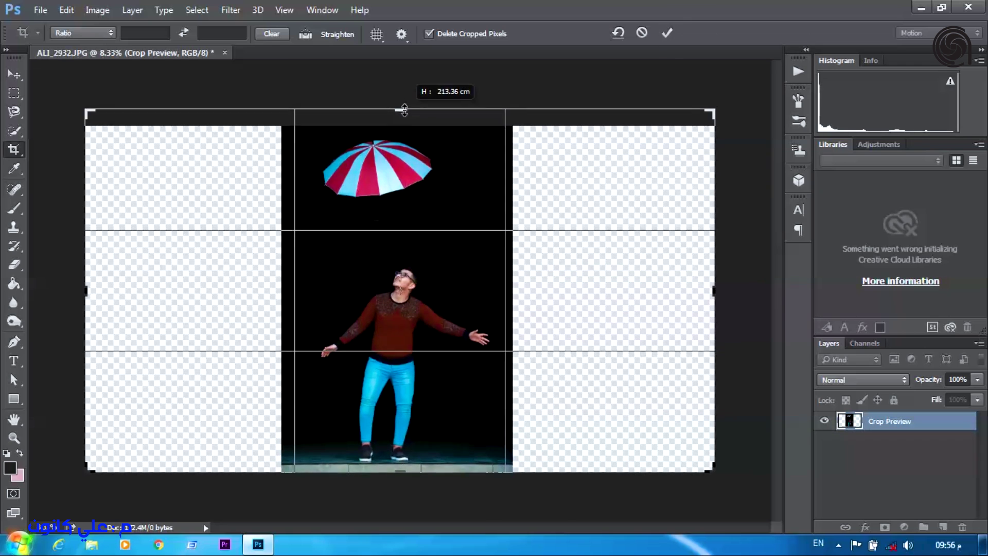
left_click(667, 33)
key("v")
Copy a narrow full-height strip of the photo's left edge to a new layer and place it against that edge
left_click(14, 93)
left_click_drag(282, 125, 320, 472)
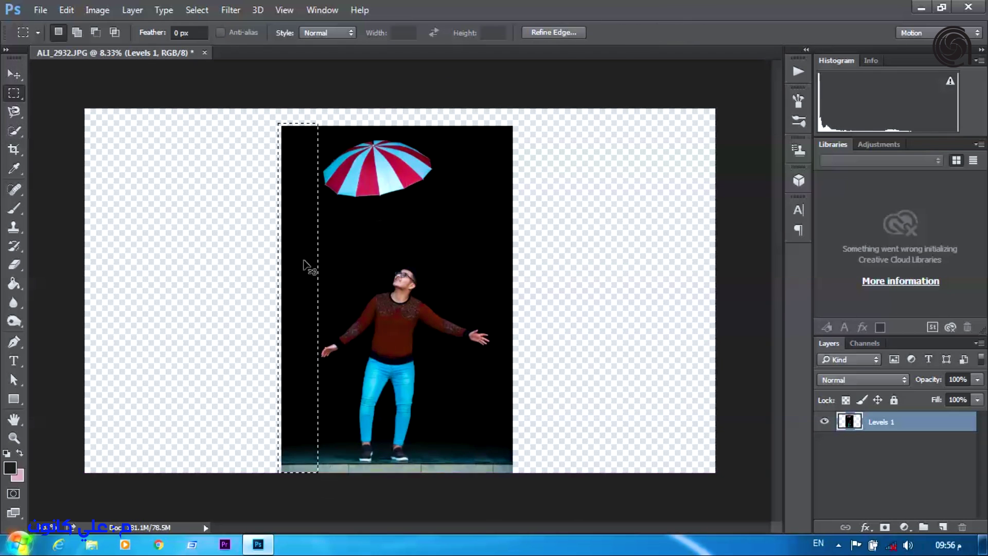
key("ctrl+j")
key("v")
left_click_drag(410, 260, 373, 263)
key("ctrl+t")
mouse_move(245, 298)
left_mouse_down()
mouse_move(260, 298)
mouse_move(238, 299)
left_mouse_up()
key("Return")
Duplicate the strip repeatedly and line the copies up until the empty canvas left of the photo is filled
key("ctrl+j")
key("ctrl+j")
key("ctrl+t")
left_click_drag(419, 291, 311, 357)
key("Return")
key("ctrl+j")
key("ctrl+t")
key("Return")
key("ctrl+j")
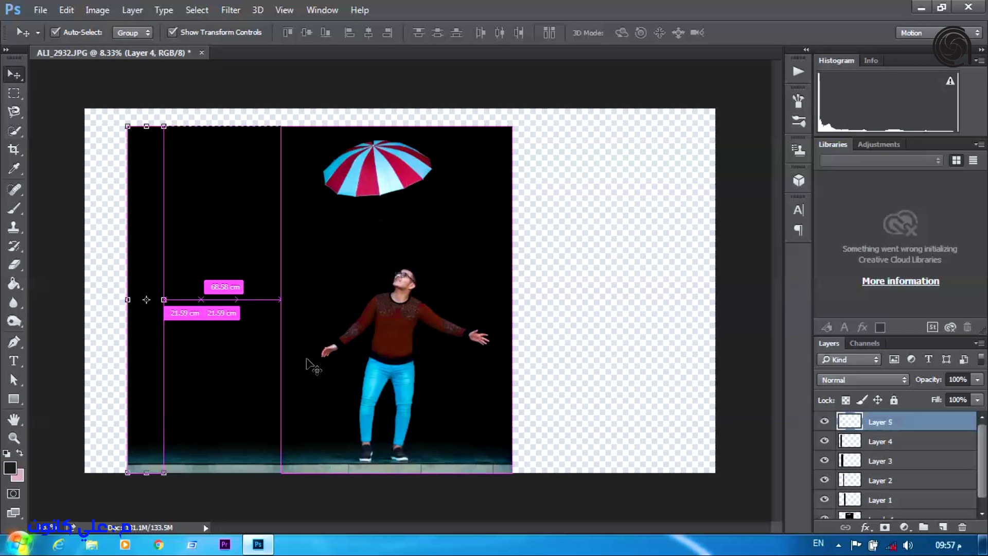
left_click_drag(440, 291, 106, 290)
Marquee a narrow full-height strip along the photo's right edge and group the left-side strip layers
key("m")
left_click_drag(492, 123, 514, 472)
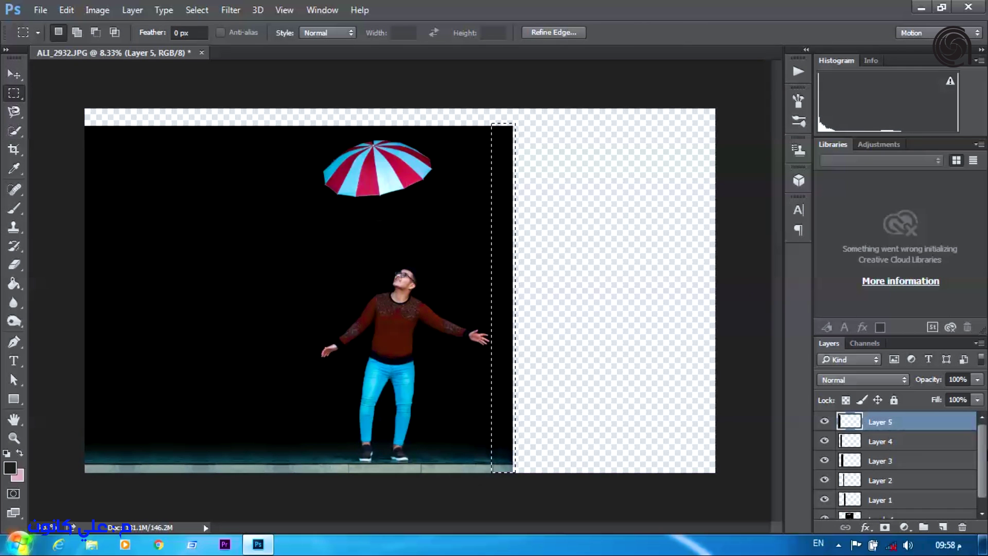
left_click(905, 499)
left_click(936, 430, "shift")
key("ctrl+g")
Copy the selected right-edge strip to a new layer and place it against the photo's right edge
key("ctrl+j")
key("v")
key("ctrl+t")
left_click_drag(501, 298, 542, 331)
key("Return")
Extend the floor and backdrop to the right with duplicated strips, flipping copies horizontally so the edges match
key("ctrl+j")
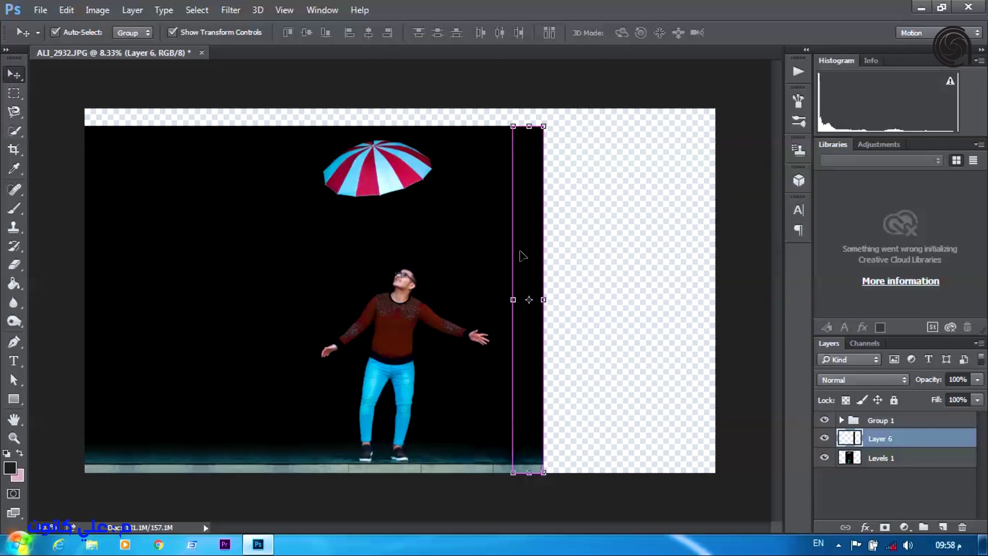
left_click_drag(520, 259, 546, 257)
key("ctrl+j")
left_click_drag(460, 353, 487, 353)
key("ctrl+t")
key("Return")
key("ctrl+j")
left_click_drag(362, 168, 695, 381)
key("ctrl+t")
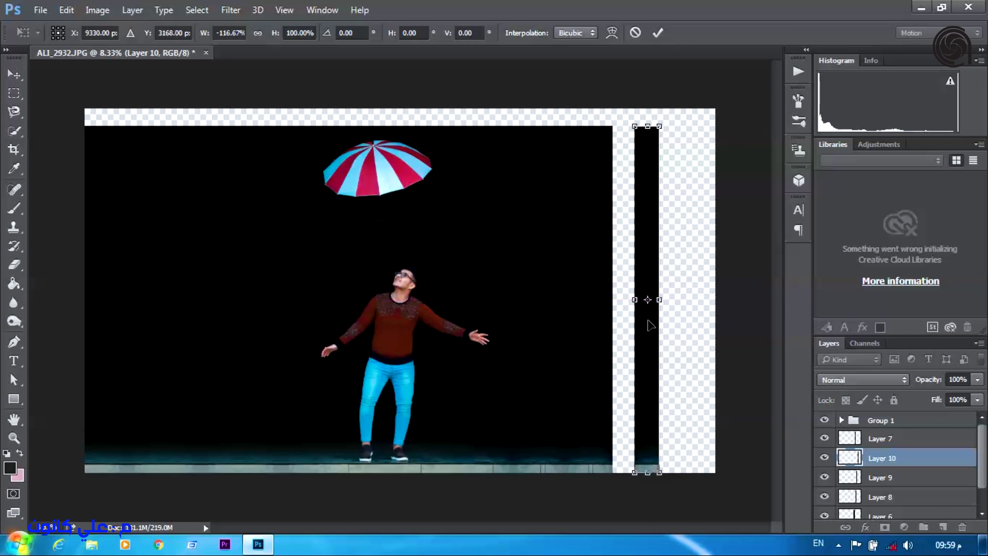
key("Return")
Fill the remaining gap up to the right canvas edge with further flipped copies of the strip
key("ctrl+j")
left_click_drag(439, 260, 416, 355)
key("ctrl+t")
key("Return")
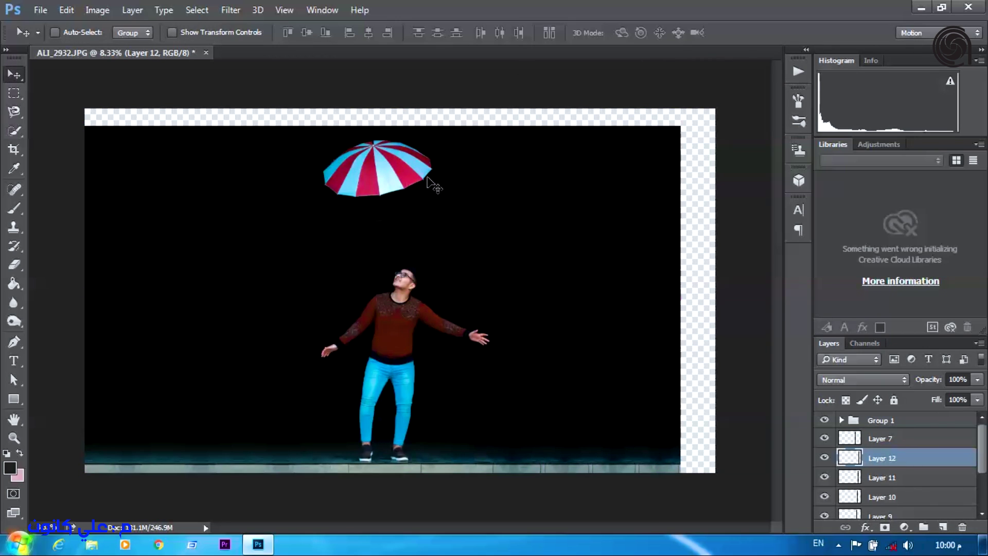
key("ctrl+j")
left_click_drag(430, 181, 474, 309)
key("ctrl+j")
key("ctrl+t")
key("Return")
left_click_drag(437, 281, 672, 275)
Group the right-side strips, combine both strip groups, and merge them with the Levels 1 photo layer
left_click(880, 512, "shift")
key("ctrl+g")
left_click(825, 420, "shift")
key("ctrl+g")
right_click(880, 425)
left_click(842, 213)
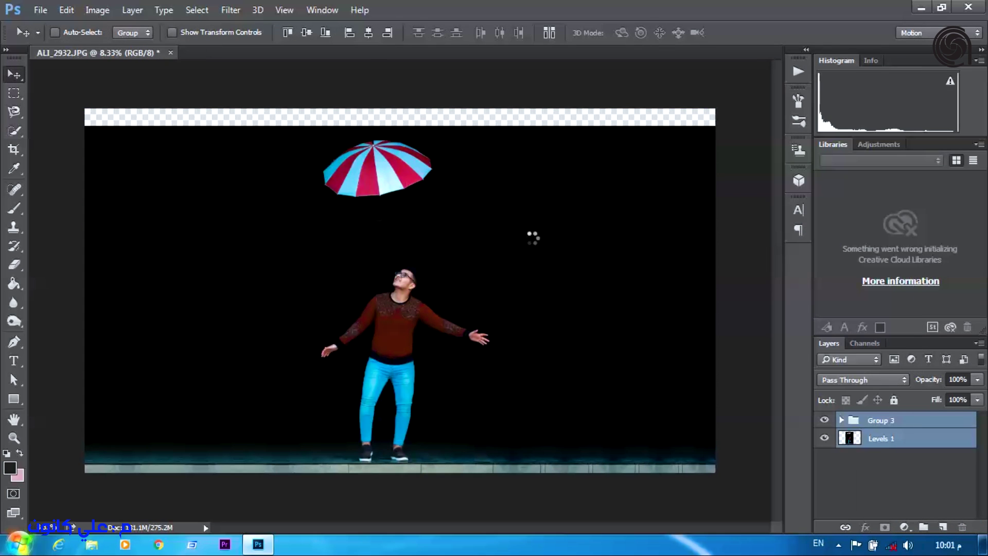
Set the foreground colour to #000000 and paint the transparent band along the top of the canvas black
key("j")
key("ctrl+plus")
key("ctrl+plus")
key("ctrl+0")
left_click(10, 467)
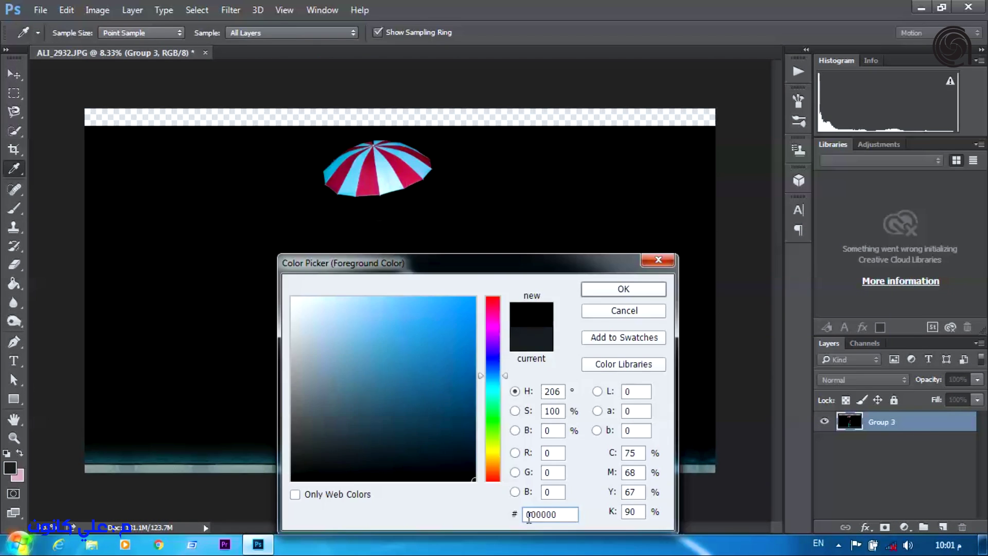
left_click(624, 286)
key("b")
right_click(563, 249)
mouse_move(680, 162)
left_mouse_down()
mouse_move(602, 105)
mouse_move(103, 116)
left_mouse_up()
Choose a brush tip preset, lower its flow to 35% and set its size to 1512 px
right_click(415, 172)
double_click(435, 304)
left_click(399, 33)
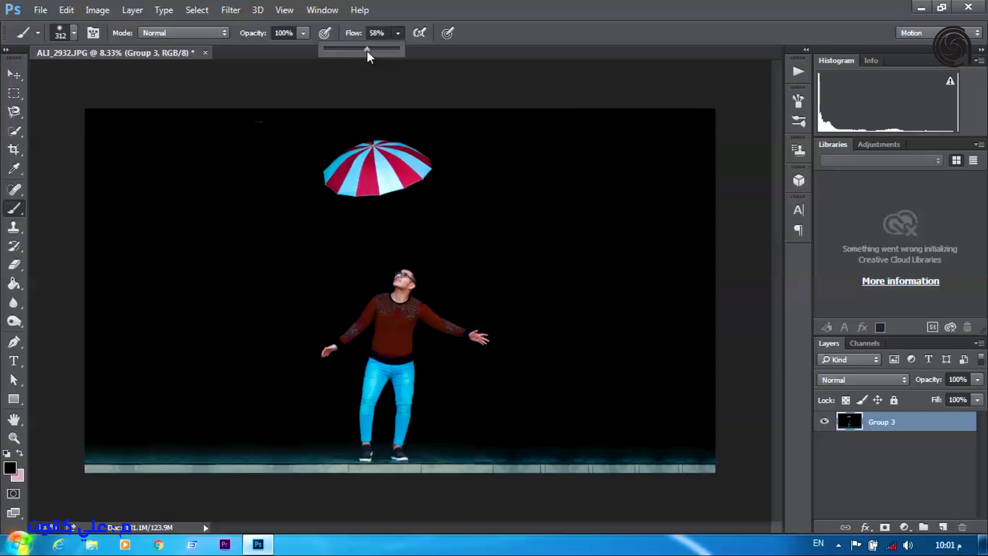
left_click_drag(375, 53, 378, 53)
right_click(621, 181)
type("1512")
key("Return")
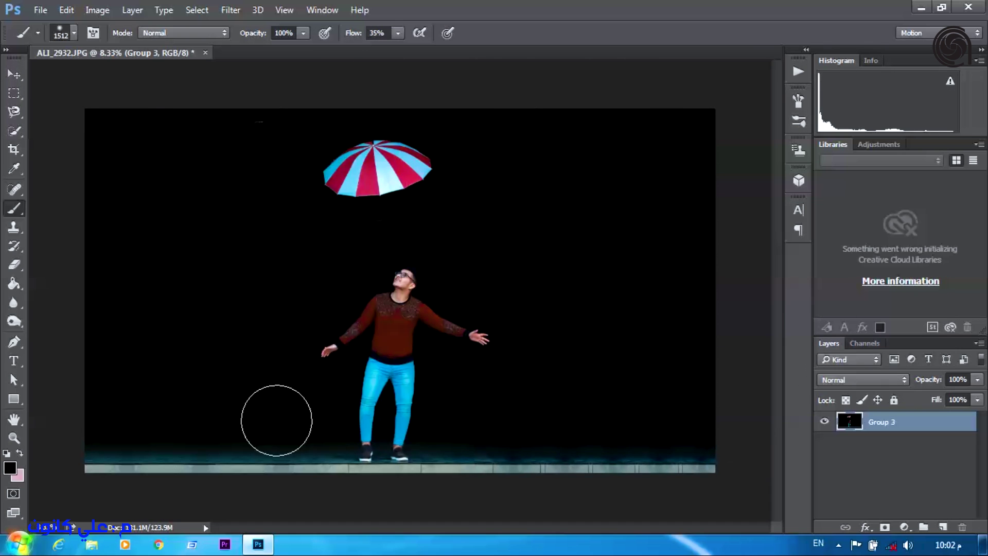
Retouch the skin of the man's neck above the collar with the content-aware Spot Healing Brush
key("j")
key("ctrl+plus")
key("ctrl+plus")
key("ctrl+plus")
key("ctrl+plus")
left_click_drag(399, 318, 387, 328)
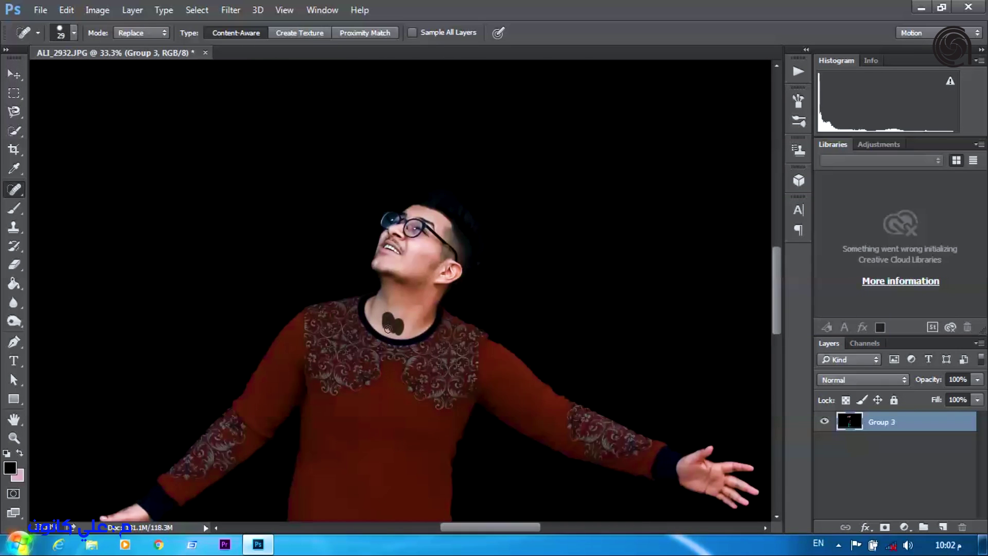
Heal away the vertical joint lines in the stone ledge on the man's right-hand side of the image
scroll(428, 298, "down", 10)
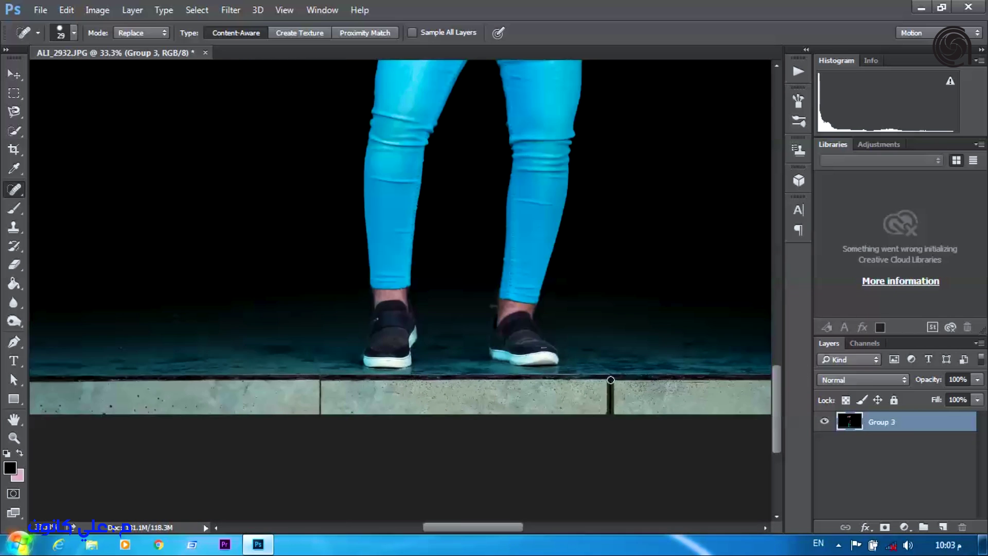
scroll(463, 360, "right", 5)
scroll(666, 444, "right", 3)
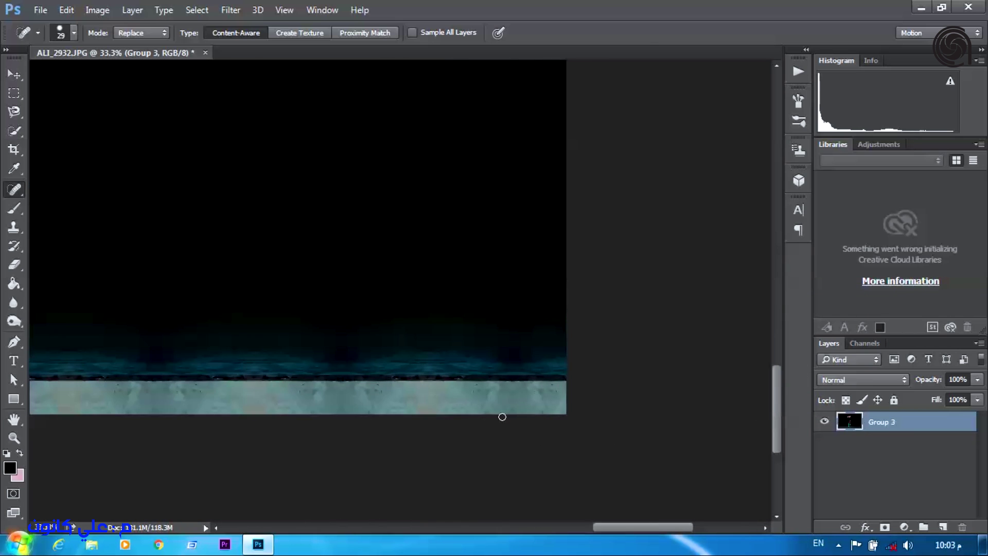
scroll(403, 378, "left", 3)
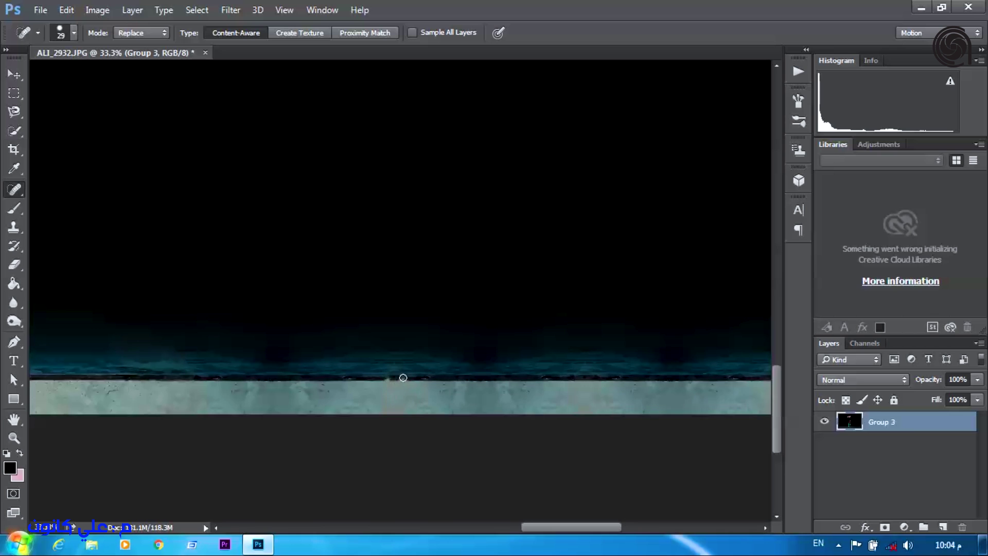
left_click_drag(587, 527, 410, 530)
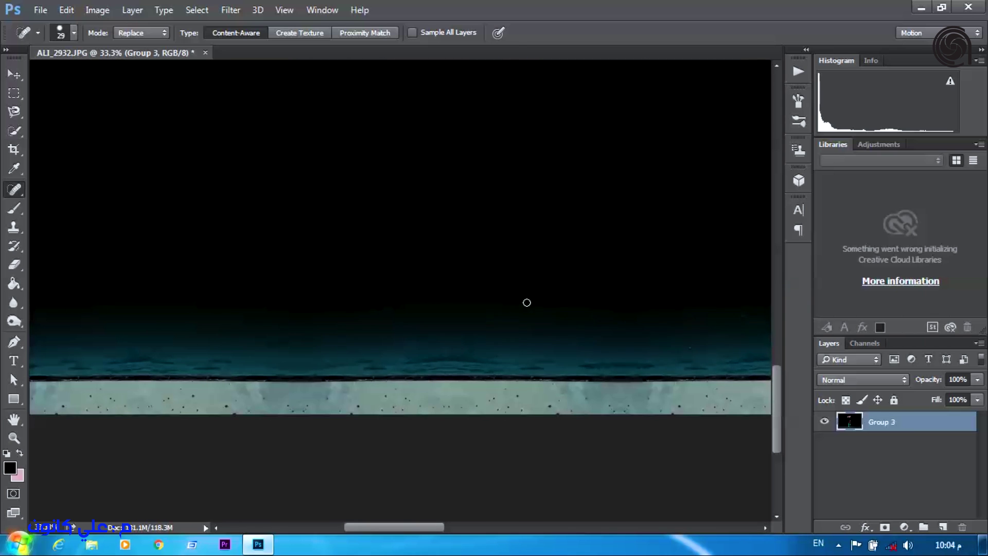
Heal the repeated dark specks and seams on the extended ledge left of the man, enlarging the brush to 63 px
scroll(383, 402, "left", 4)
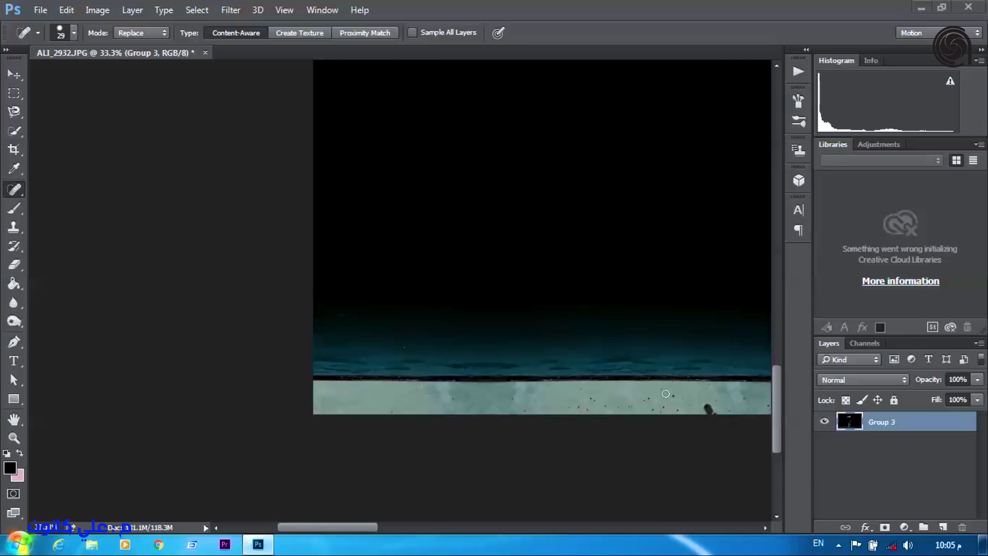
scroll(665, 393, "right", 4)
left_click_drag(583, 406, 606, 407)
scroll(431, 519, "right", 3)
left_click_drag(412, 395, 436, 415)
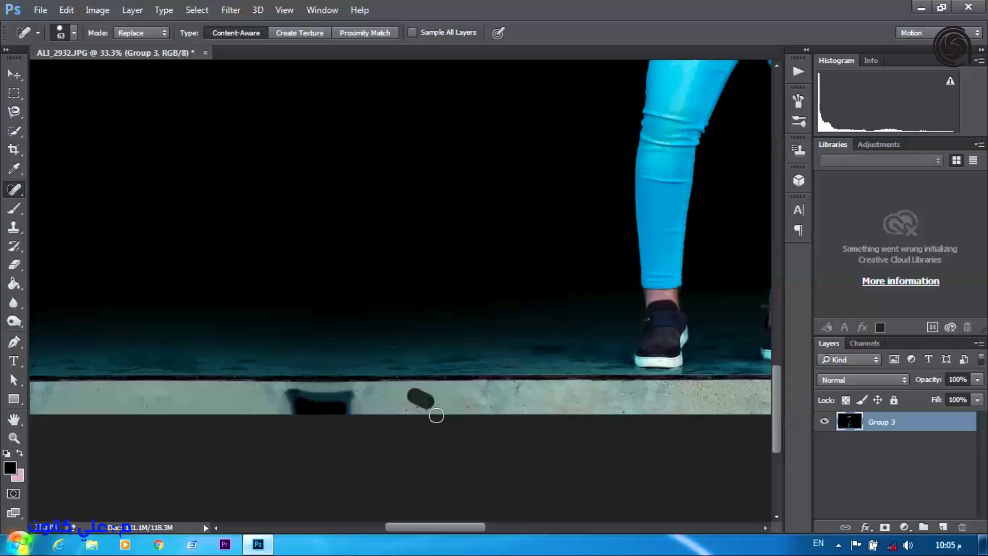
Clean the stray edges around the man's shoes and ankles with a 12 px Spot Healing Brush
scroll(547, 524, "right", 4)
scroll(313, 316, "up", 2)
key("bracketleft")
key("bracketleft")
key("bracketleft")
key("bracketleft")
key("bracketleft")
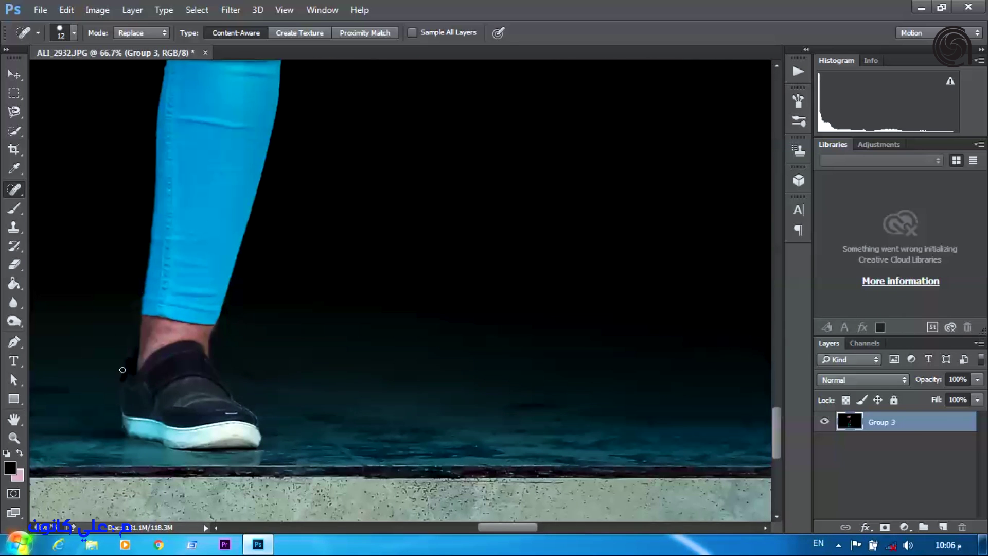
left_click_drag(126, 371, 525, 297)
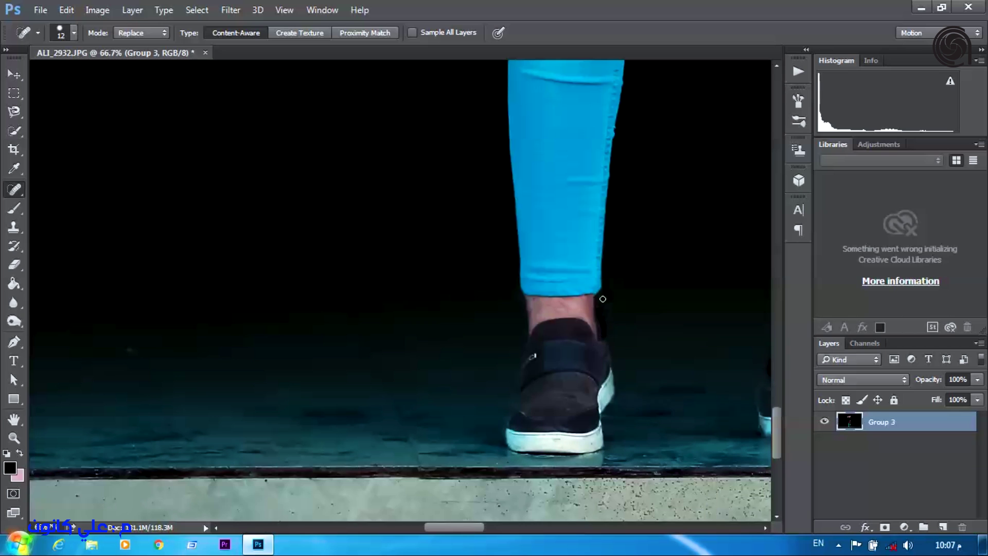
Choose a brush preset and set up a 436 px black brush at 35% flow for the dark background
scroll(599, 314, "up", 5)
scroll(282, 273, "down", 6)
key("b")
right_click(283, 273)
double_click(297, 354)
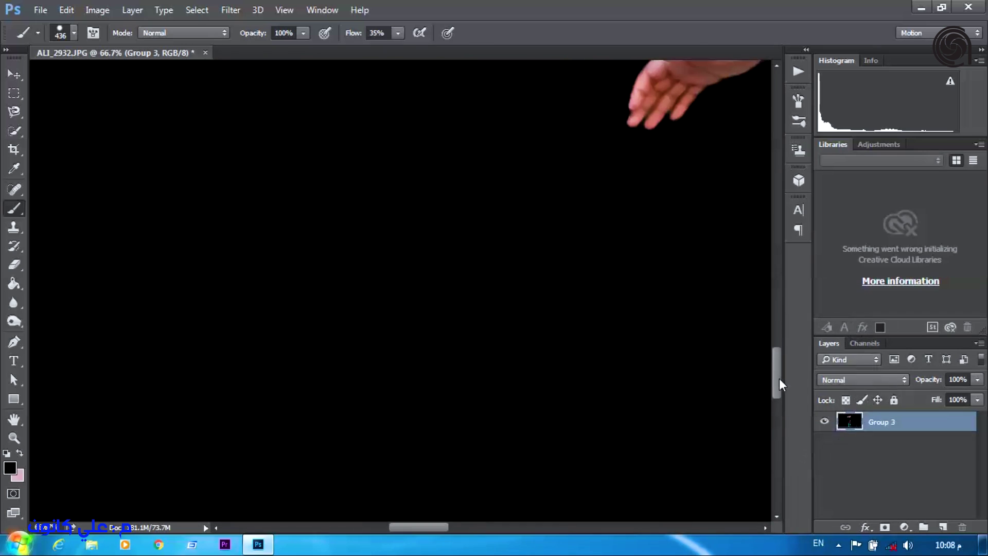
Switch to the Spot Healing Brush for the extended floor right of the man and enlarge it to 143 px
scroll(393, 283, "down", 3)
scroll(305, 295, "right", 5)
key("j")
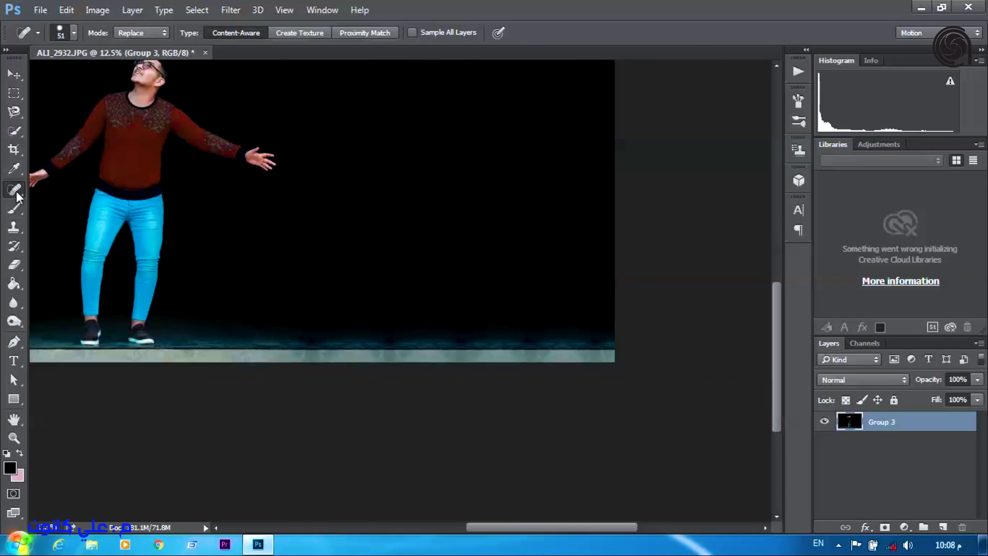
scroll(325, 306, "up", 5)
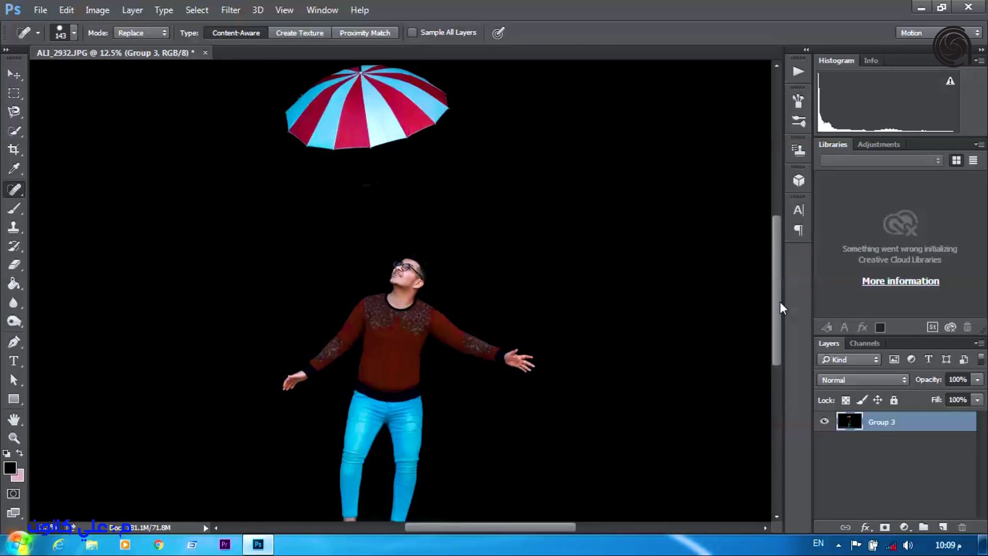
Switch to the black Brush at 35% flow and enlarge it to 390 px for the dark background above the extended floor
key("ctrl+plus")
key("ctrl+plus")
key("ctrl+plus")
key("ctrl+plus")
scroll(775, 409, "down", 3)
key("b")
right_click(299, 174)
key("Return")
scroll(312, 267, "right", 5)
key("bracketright")
key("bracketright")
key("bracketright")
key("bracketright")
key("bracketright")
key("bracketright")
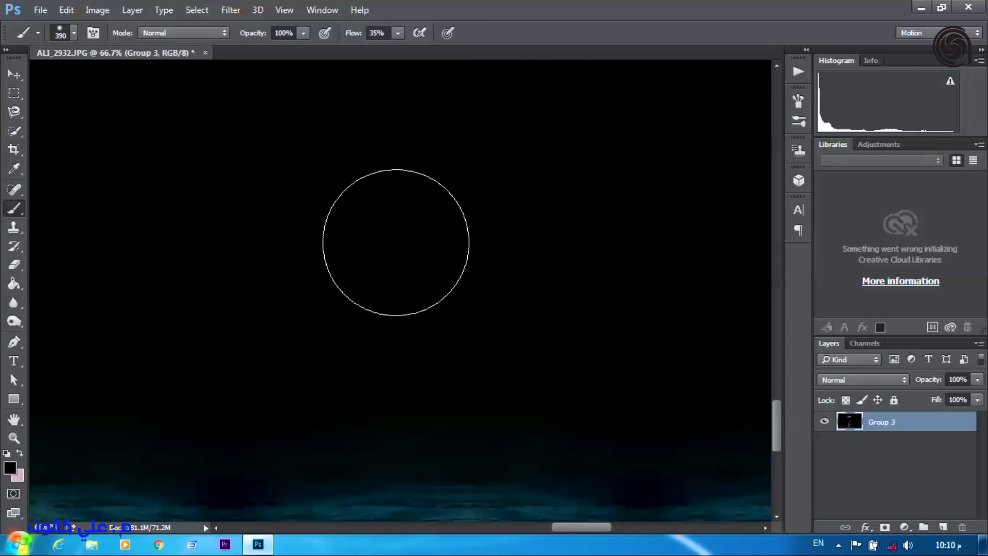
Resize the black brush to 179 px and clean the background along the man's shoulder and the patterned sleeve beside it
key("ctrl+minus")
key("ctrl+minus")
key("ctrl+minus")
key("ctrl+minus")
key("ctrl+minus")
key("ctrl+minus")
key("ctrl+minus")
key("ctrl+plus")
key("ctrl+plus")
key("ctrl+plus")
key("ctrl+plus")
key("ctrl+plus")
key("ctrl+plus")
key("ctrl+plus")
key("ctrl+plus")
key("ctrl+plus")
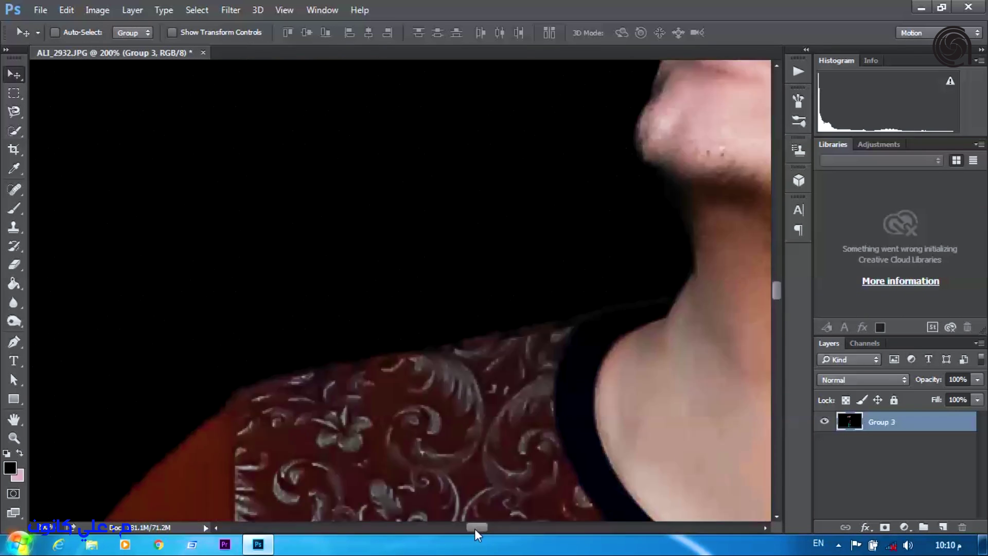
right_click(327, 209)
key("Return")
scroll(520, 121, "down", 5)
scroll(147, 147, "left", 3)
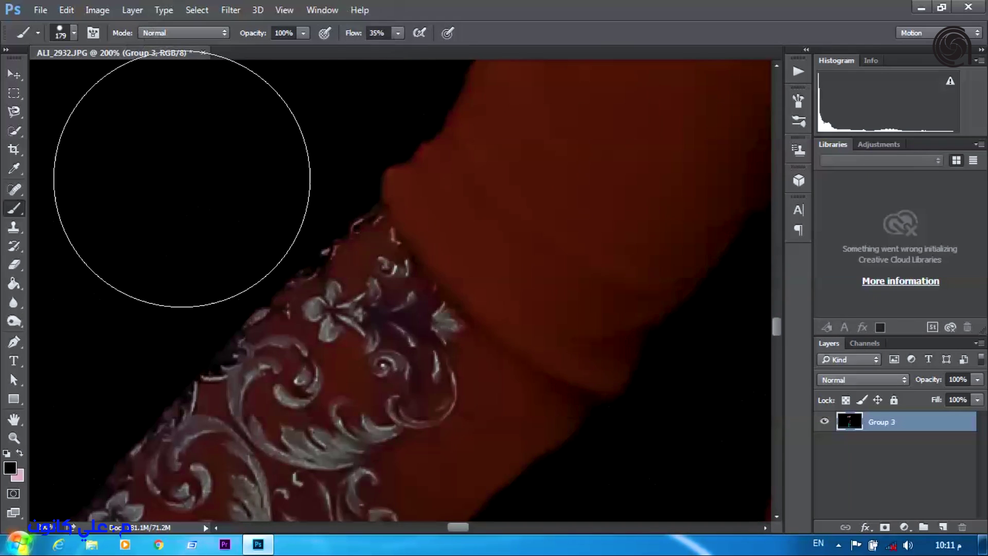
Clean the background around the hand below that sleeve and along the jeans' outer edge, reducing the brush to 129 px
scroll(379, 221, "down", 5)
key("bracketleft")
key("bracketleft")
scroll(442, 110, "left", 5)
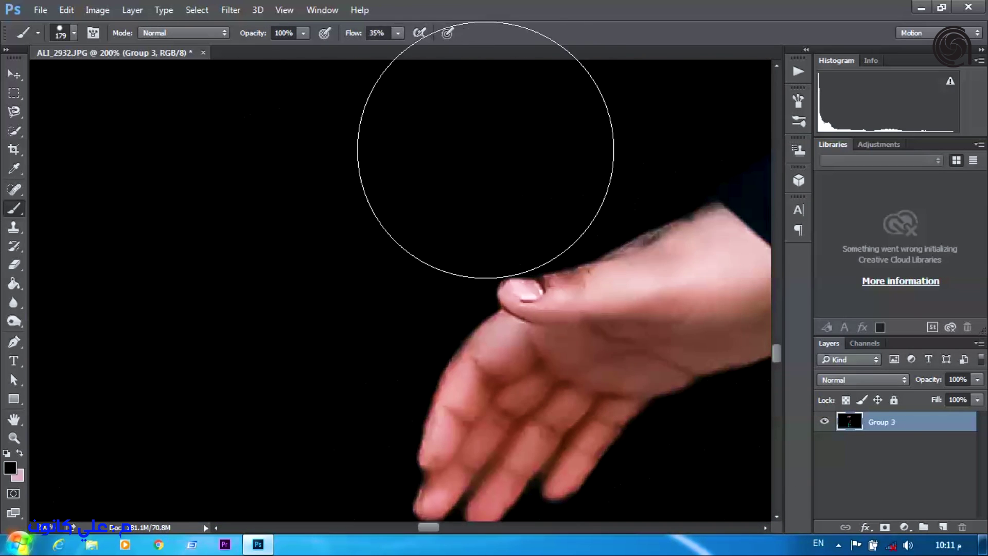
scroll(264, 308, "down", 5)
scroll(781, 380, "left", 3)
scroll(705, 319, "right", 5)
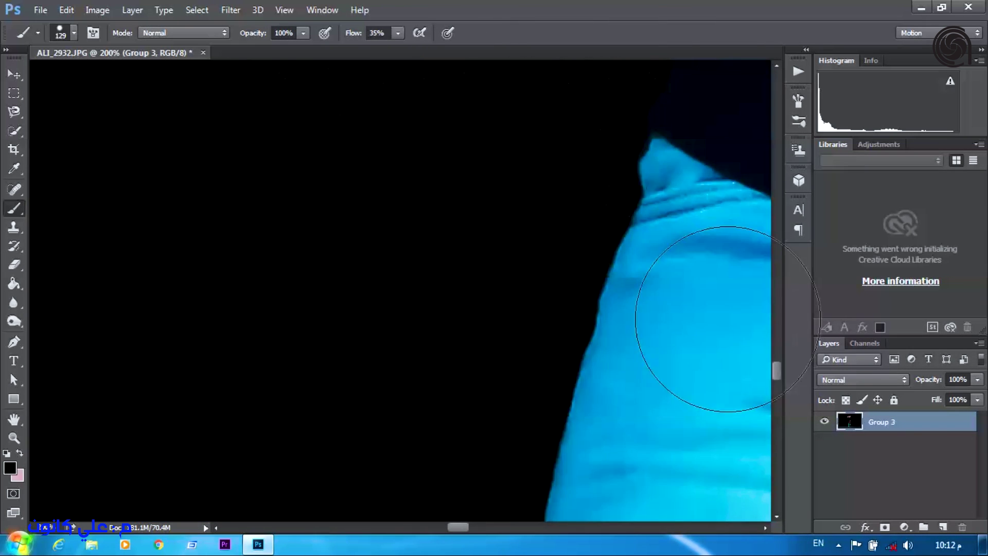
Set the black brush to 266 px and clean the background around the outstretched arm and beside the sweater
scroll(533, 118, "up", 5)
scroll(648, 258, "up", 5)
right_click(519, 326)
left_click_drag(617, 346, 586, 346)
key("Return")
key("ctrl+minus")
key("ctrl+minus")
right_click(432, 169)
left_click_drag(515, 189, 571, 189)
key("Return")
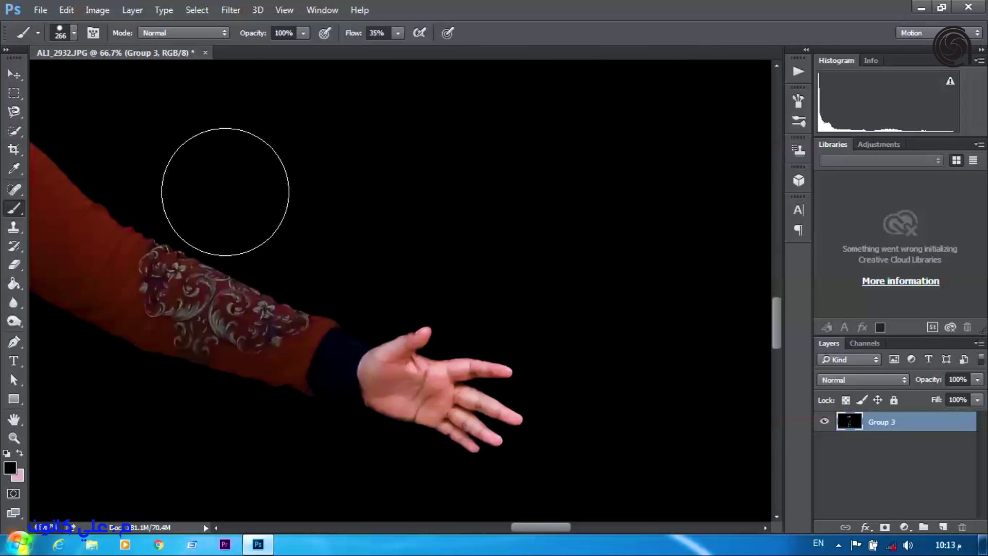
scroll(227, 284, "down", 3)
scroll(589, 228, "down", 5)
scroll(385, 357, "left", 3)
scroll(581, 314, "up", 5)
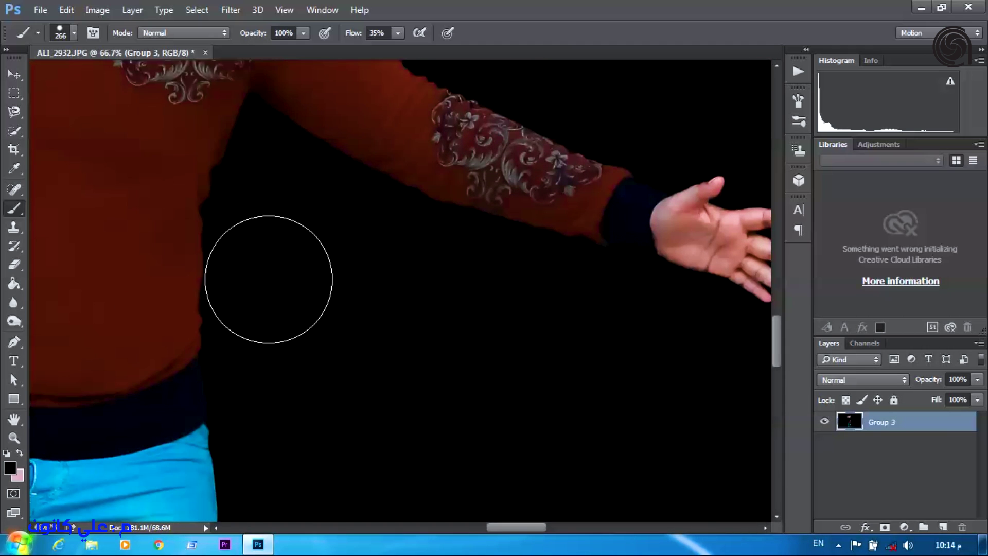
Clean the gap between the sleeve and torso and the edge of the jeans with a 97 px black brush
key("ctrl+plus")
key("ctrl+plus")
right_click(438, 175)
left_click_drag(571, 194, 535, 194)
key("Return")
scroll(386, 206, "left", 3)
scroll(447, 183, "up", 3)
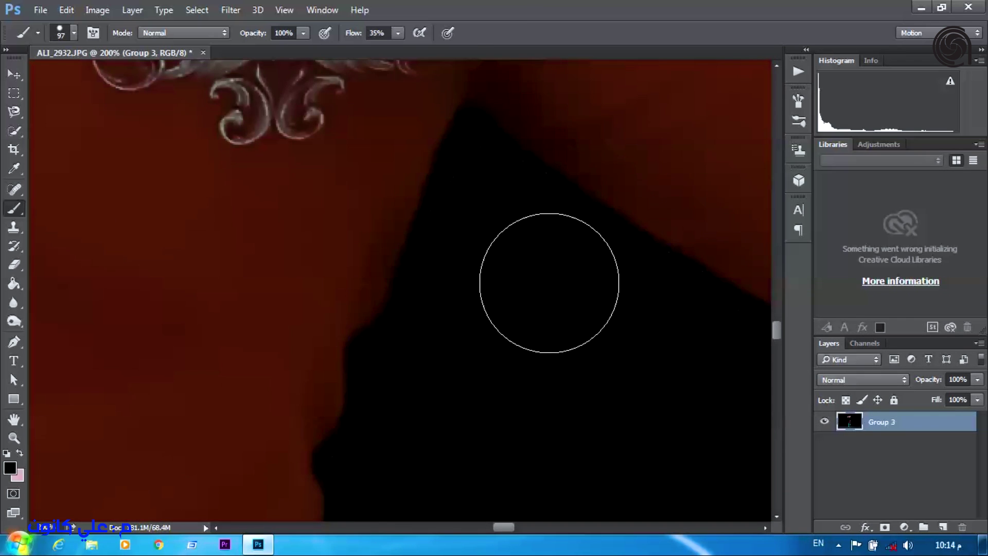
scroll(441, 362, "down", 10)
key("ctrl+plus")
scroll(297, 176, "down", 2)
left_click_drag(478, 526, 462, 533)
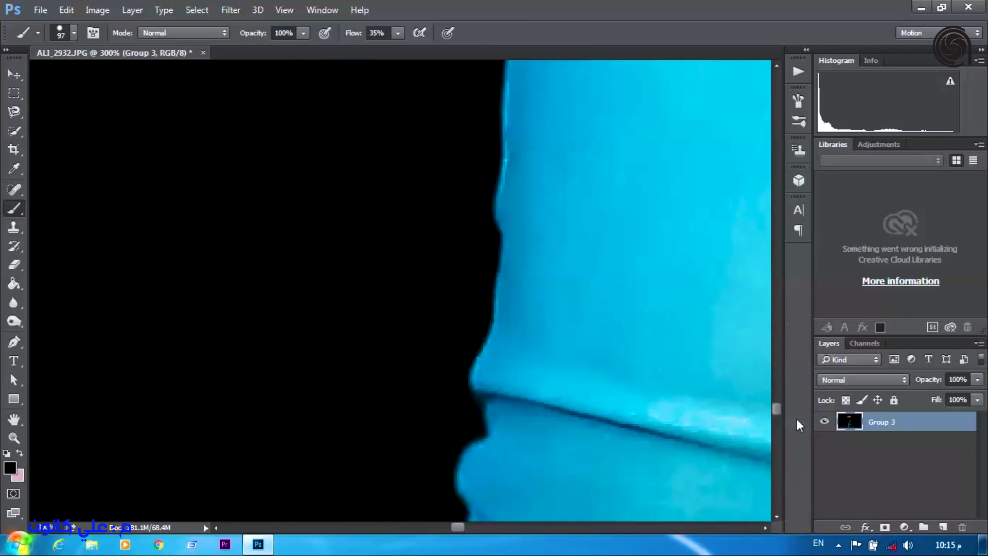
Enlarge the black brush to 185 px and clean the background around both lower trouser legs and ankles
key("ctrl+minus")
scroll(701, 309, "down", 3)
key("ctrl+minus")
key("bracketright")
key("bracketright")
key("bracketright")
key("bracketright")
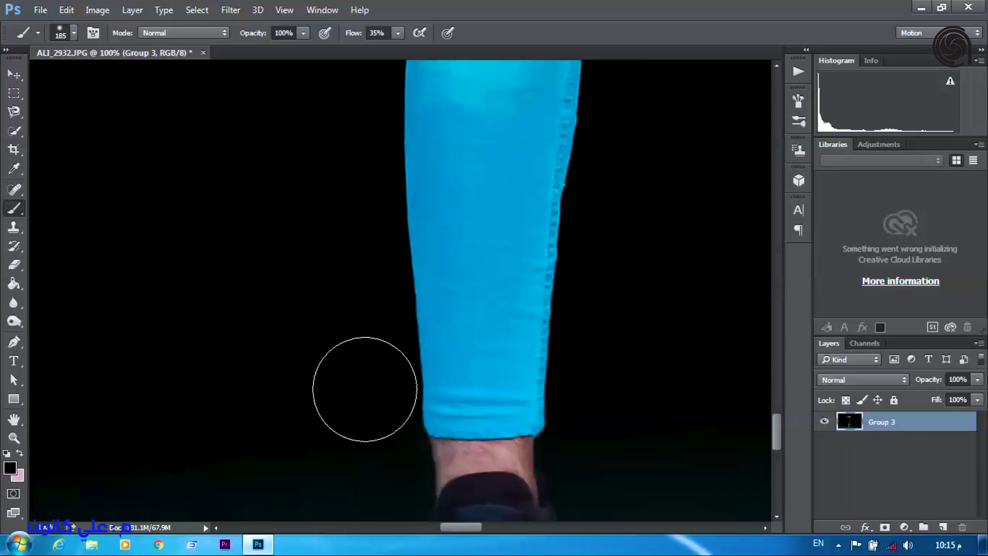
key("j")
right_click(618, 283)
key("Escape")
scroll(368, 509, "right", 3)
key("b")
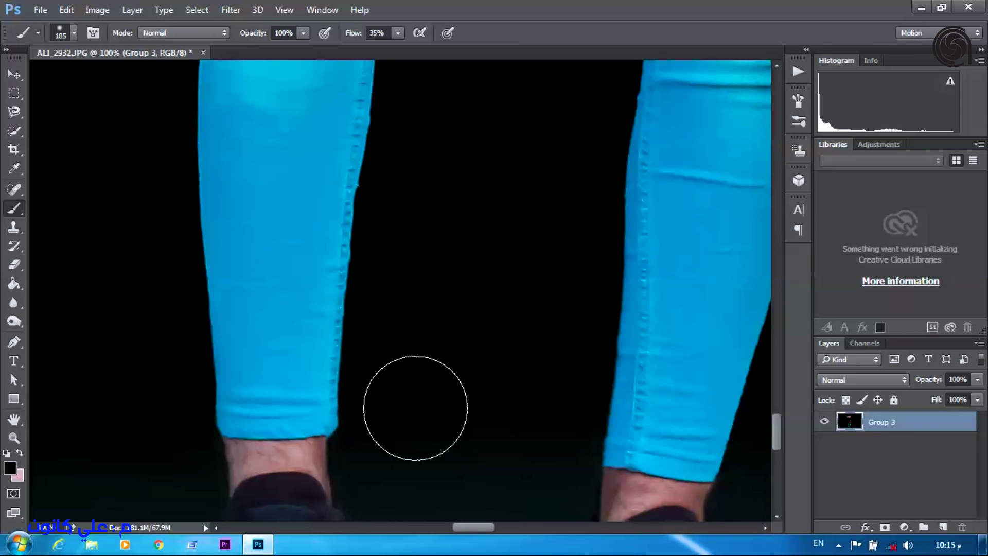
Clean the gap between the thighs with an 83 px black brush at 100% flow
left_click_drag(776, 447, 790, 412)
right_click(463, 391)
key("Escape")
key("shift+0")
key("ctrl+plus")
right_click(411, 324)
type("83")
key("Return")
key("ctrl+minus")
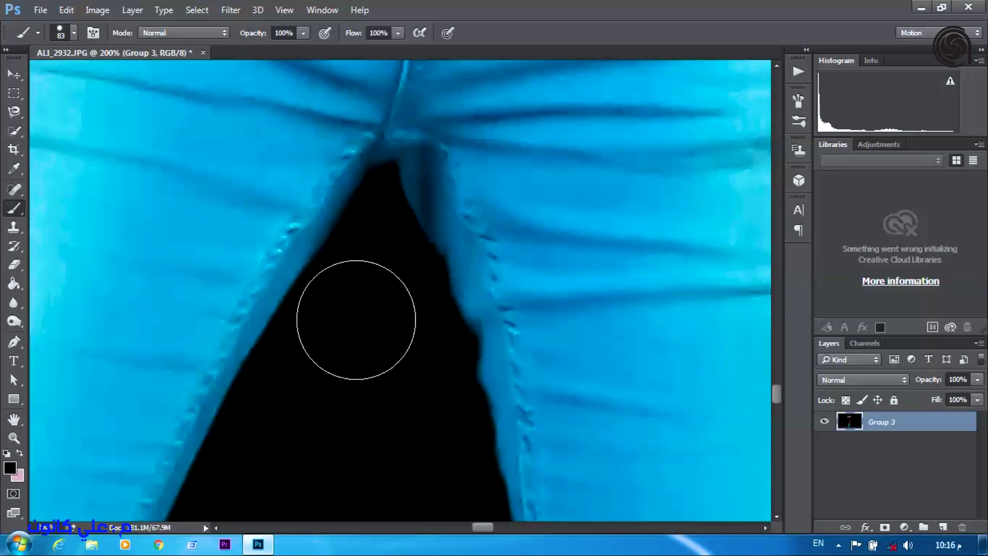
Clean the background along the outer thigh and knee of the jeans with a 179 px black brush
key("ctrl+plus")
right_click(384, 274)
key("Escape")
key("ctrl+minus")
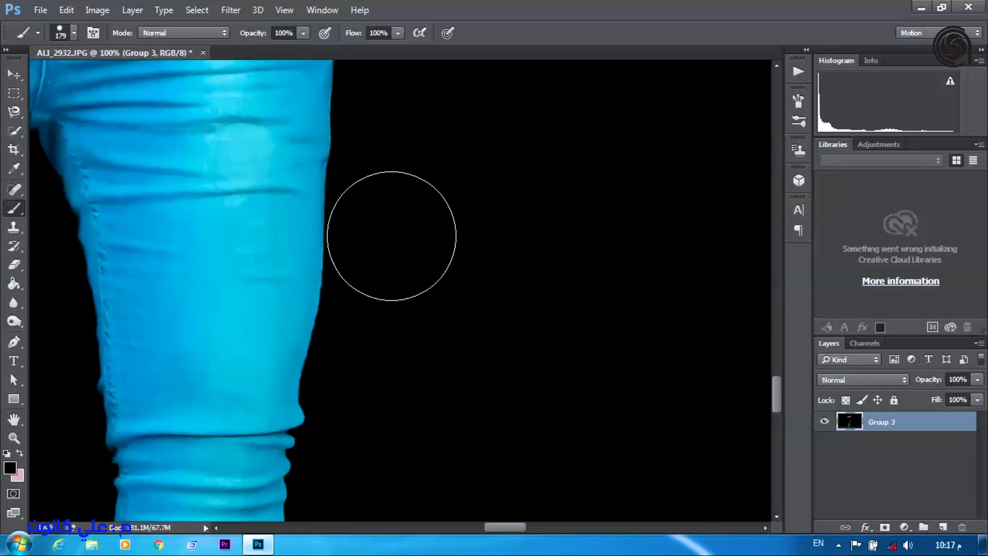
scroll(391, 257, "down", 10)
right_click(401, 278)
key("Escape")
Set the black brush to 436 px for the dark area above the floor at the canvas's far left end
left_click_drag(505, 526, 407, 524)
right_click(663, 293)
key("Escape")
Enlarge the black brush to 2907 px to cover the wide empty background around the man
key("ctrl+minus")
key("ctrl+minus")
key("ctrl+minus")
key("ctrl+minus")
key("ctrl+minus")
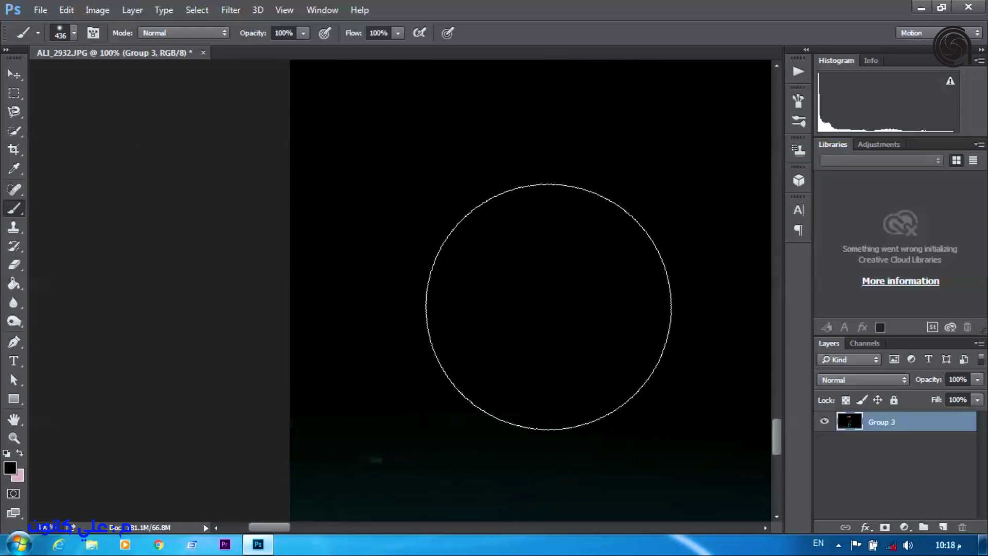
key("bracketright")
key("bracketright")
key("bracketright")
key("bracketright")
key("bracketright")
key("bracketright")
Reduce the black brush to 55 px and clean the background below the outstretched hand and its cuff
key("ctrl+plus")
key("ctrl+plus")
key("ctrl+plus")
key("ctrl+plus")
key("ctrl+plus")
key("ctrl+plus")
key("bracketleft")
key("bracketleft")
key("bracketleft")
key("bracketleft")
key("bracketleft")
key("bracketleft")
key("bracketleft")
key("bracketleft")
key("bracketleft")
key("bracketleft")
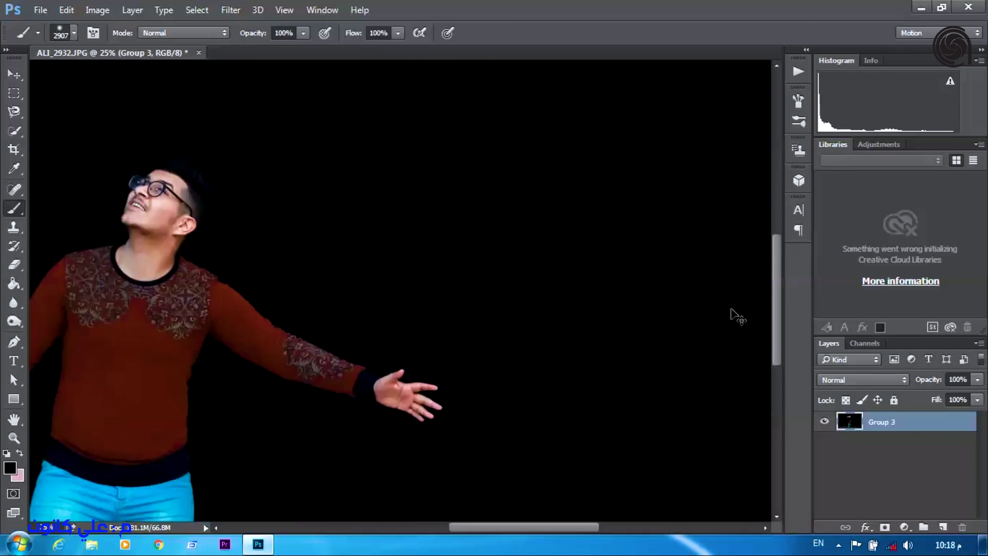
scroll(645, 393, "down", 3)
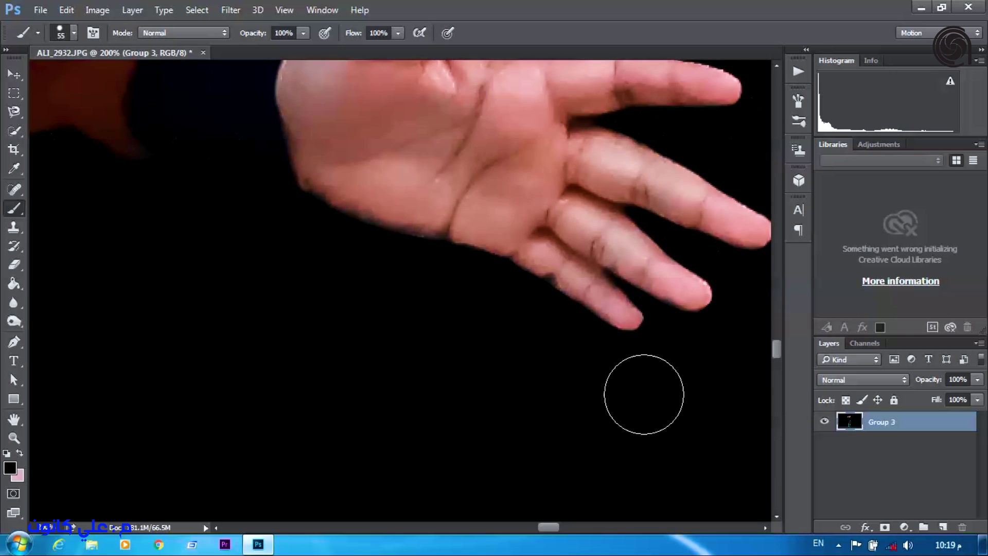
Heal the stray edges along the palm and fingers of the outstretched hand with a 5 px Spot Healing Brush
scroll(592, 257, "right", 5)
key("j")
key("bracketleft")
key("bracketleft")
key("bracketleft")
key("bracketleft")
key("bracketleft")
left_click(397, 192)
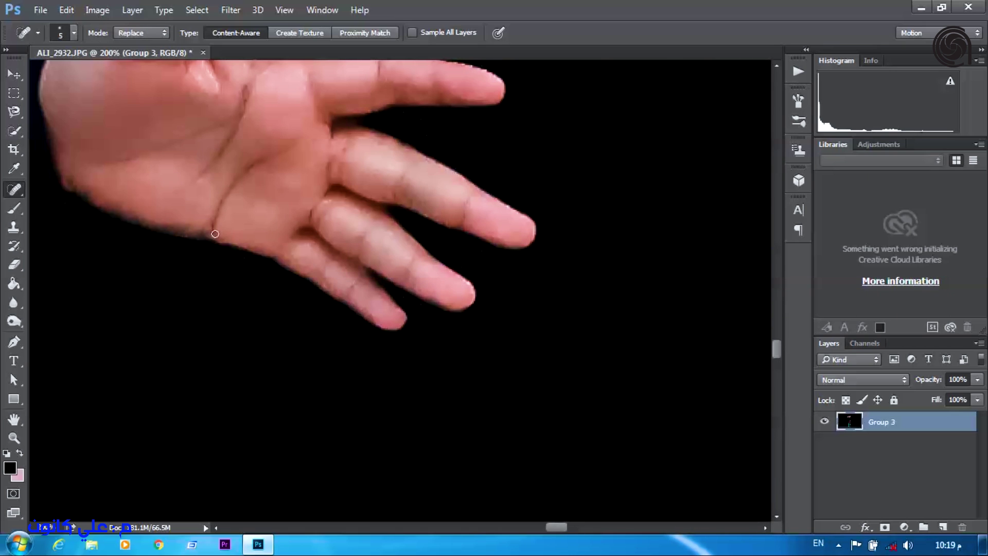
scroll(778, 364, "up", 5)
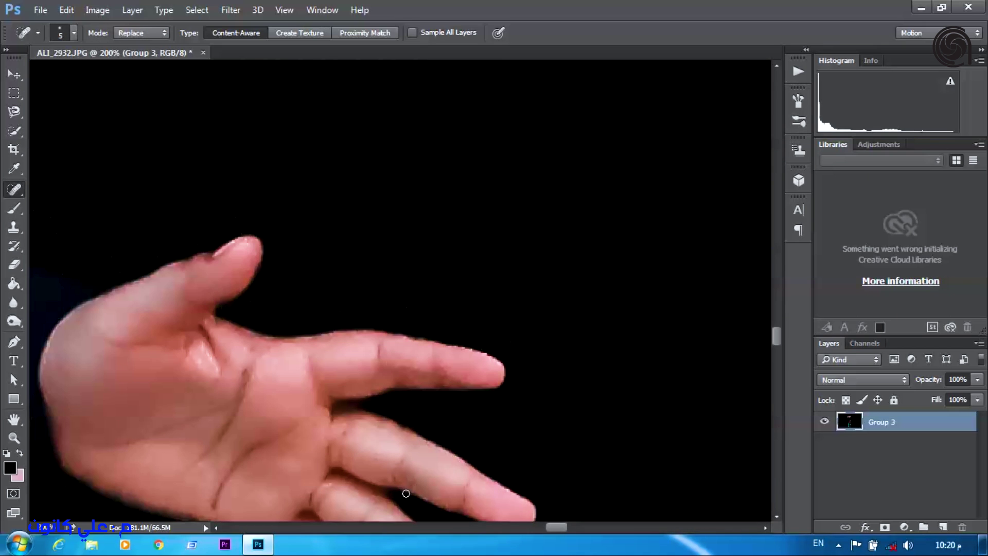
Return to the black Brush at 328 px and clean the background above the outstretched arm and behind the head
scroll(111, 505, "left", 5)
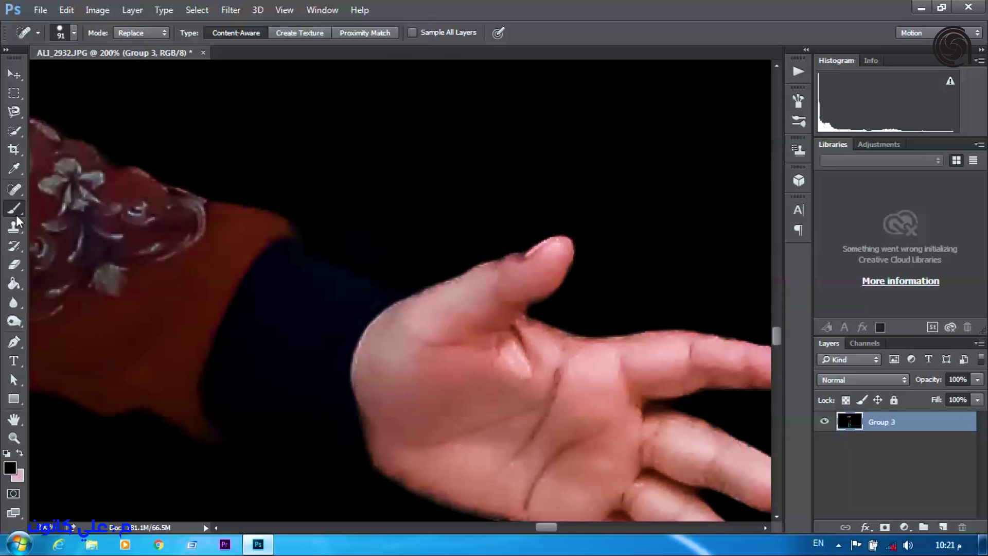
key("b")
scroll(565, 332, "up", 5)
scroll(566, 332, "left", 5)
key("ctrl+minus")
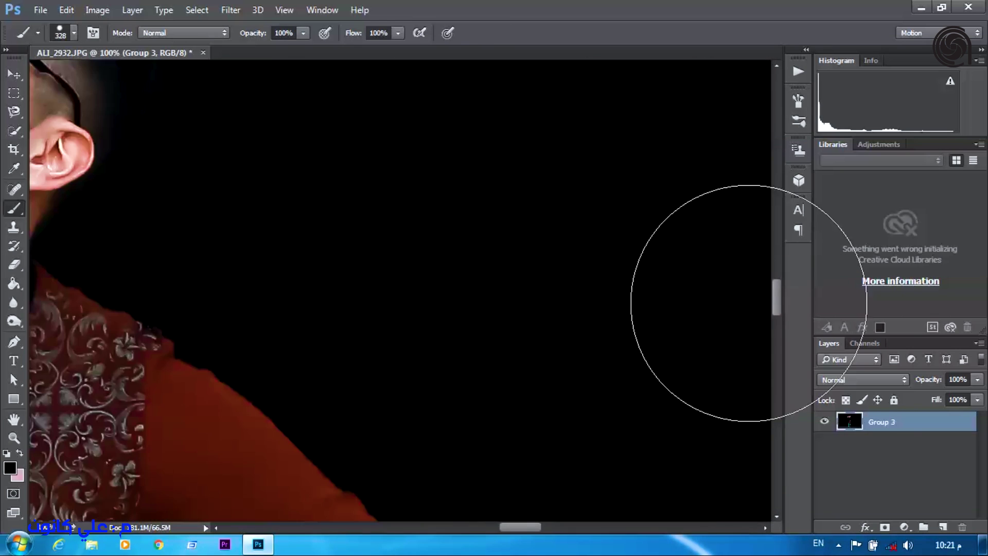
scroll(706, 299, "right", 3)
scroll(165, 297, "left", 3)
Set the black brush to 46 px and clean the outer edge of the opposite upper sleeve
right_click(522, 265)
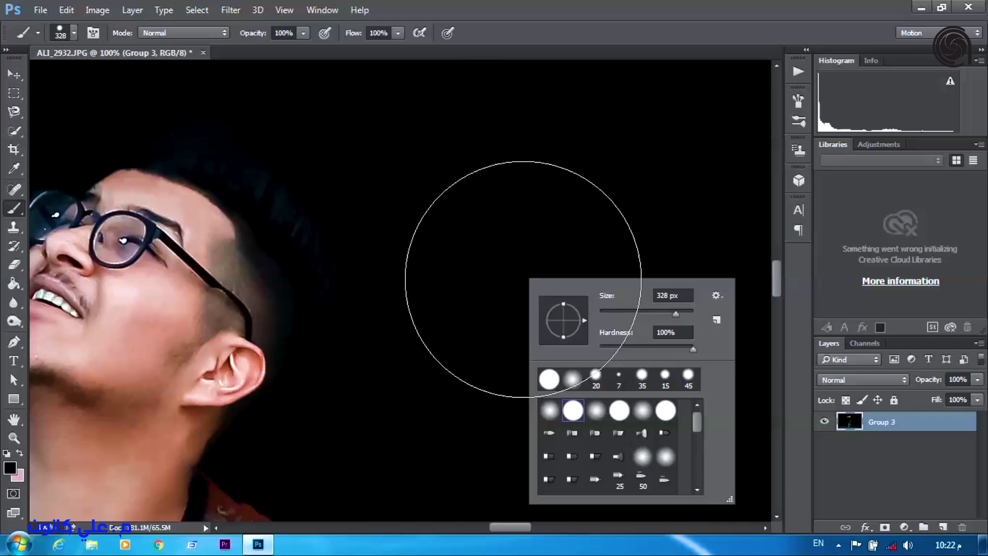
left_click_drag(669, 308, 577, 308)
key("Return")
key("ctrl+plus")
scroll(260, 298, "down", 3)
scroll(260, 298, "down", 3)
scroll(487, 199, "left", 3)
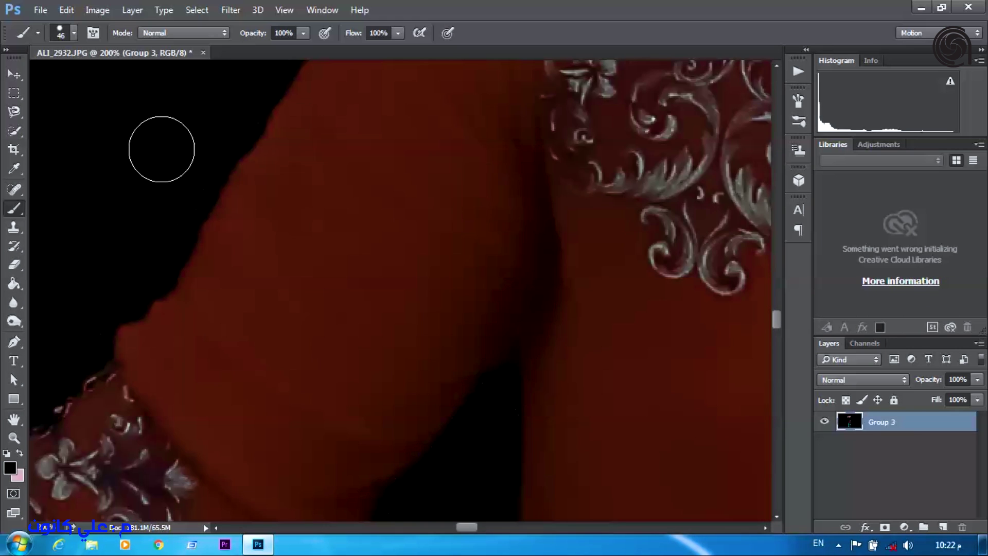
scroll(779, 336, "down", 2)
Clean away the stray spot and shaft remnant above the umbrella's tip with a 61 px black brush
scroll(309, 452, "up", 10)
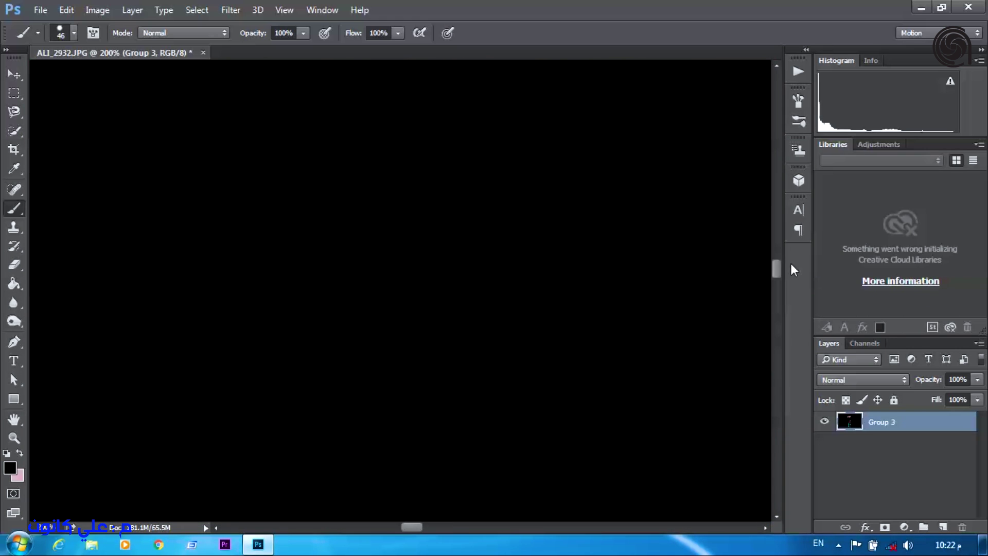
scroll(766, 98, "left", 2)
scroll(766, 98, "right", 3)
key("ctrl+minus")
key("ctrl+plus")
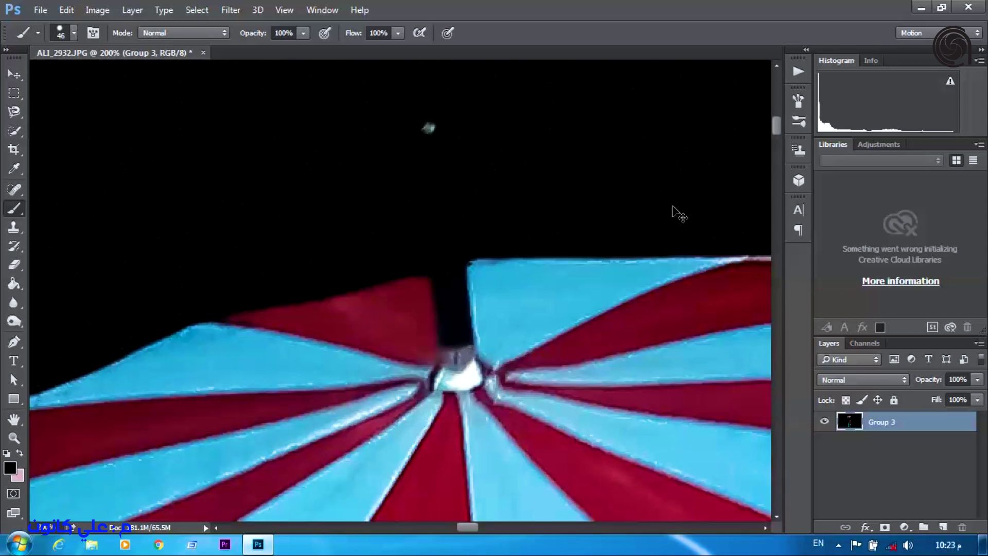
key("j")
right_click(564, 369)
key("Escape")
key("b")
key("ctrl+plus")
Set the black brush to 129 px and clean the background along the umbrella's outer slope and lower rim
right_click(427, 226)
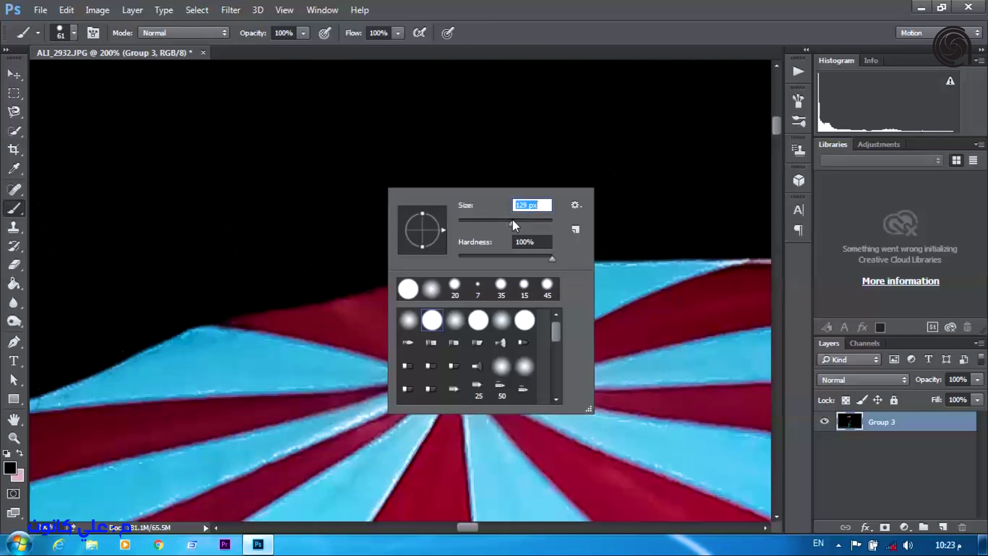
key("Escape")
scroll(167, 367, "up", 5)
key("ctrl+minus")
scroll(301, 378, "down", 3)
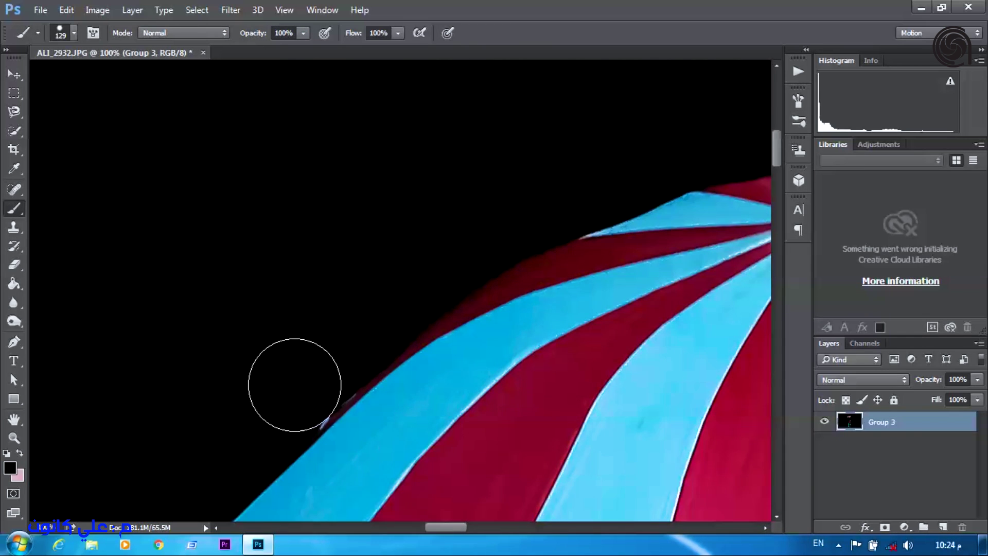
scroll(228, 450, "down", 10)
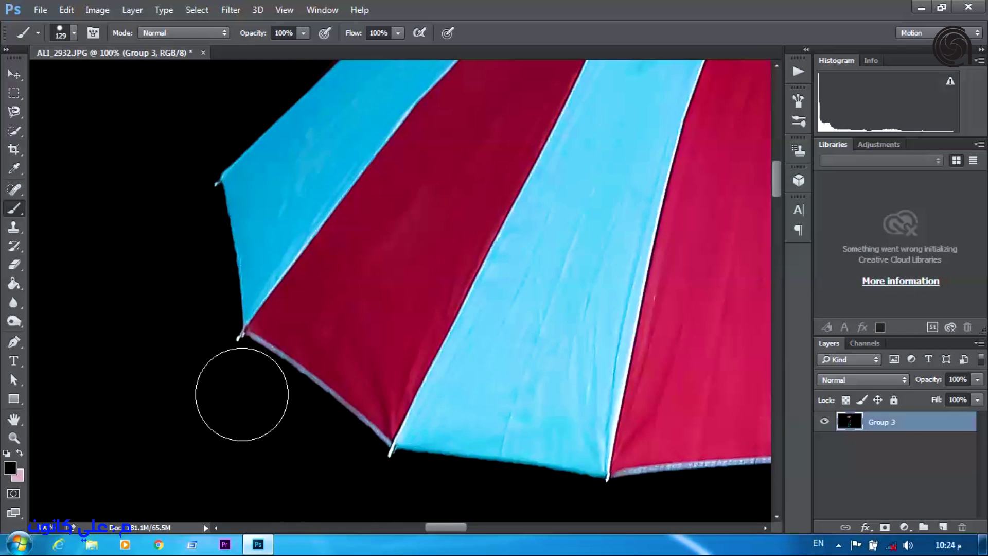
scroll(518, 287, "right", 3)
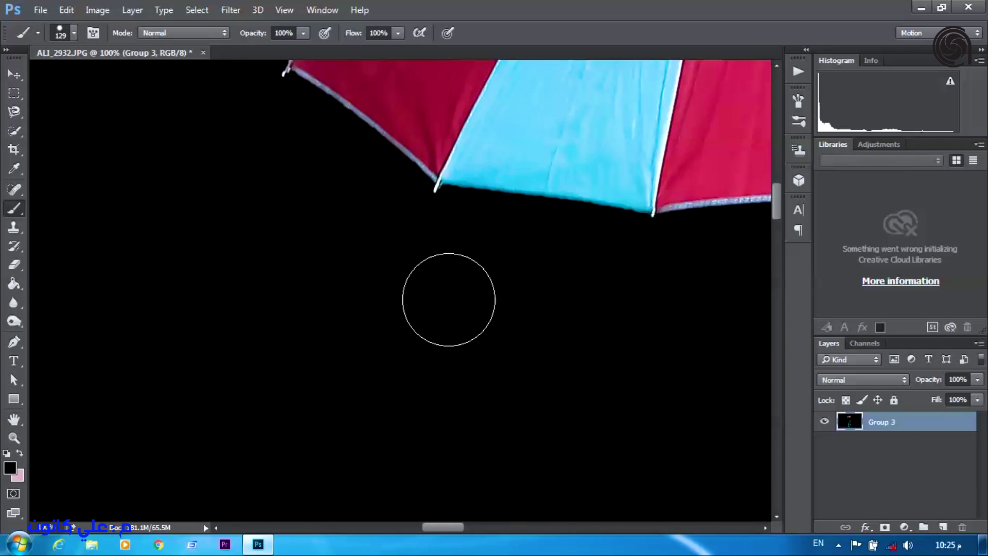
Resize the black brush to 421 px and clean the background below and beside the opposite side of the umbrella
scroll(399, 371, "right", 5)
scroll(512, 215, "down", 3)
key("bracketright")
key("bracketright")
key("bracketright")
scroll(566, 257, "right", 2)
scroll(786, 181, "up", 3)
key("bracketleft")
key("bracketleft")
key("bracketleft")
key("bracketleft")
key("bracketleft")
key("bracketleft")
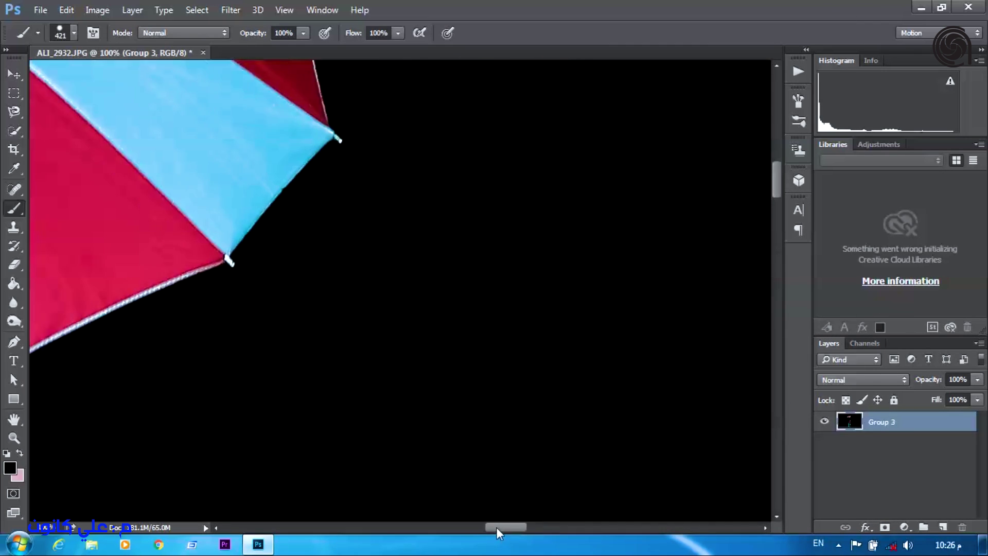
Set the black brush to 297 px and clean the background above the umbrella and out toward both sides
scroll(144, 430, "left", 5)
scroll(510, 152, "up", 2)
scroll(187, 216, "up", 1)
scroll(308, 309, "left", 5)
scroll(274, 457, "right", 5)
key("bracketright")
key("bracketright")
key("bracketright")
key("bracketright")
scroll(454, 232, "up", 3)
scroll(408, 221, "down", 3)
key("bracketright")
key("bracketright")
scroll(540, 176, "down", 2)
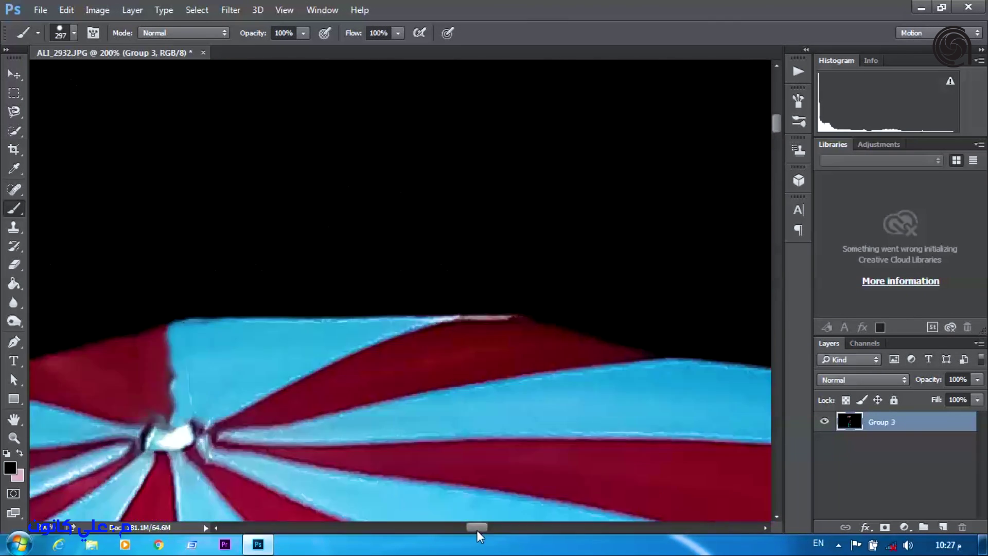
scroll(5, 175, "up", 2)
left_click_drag(451, 526, 367, 538)
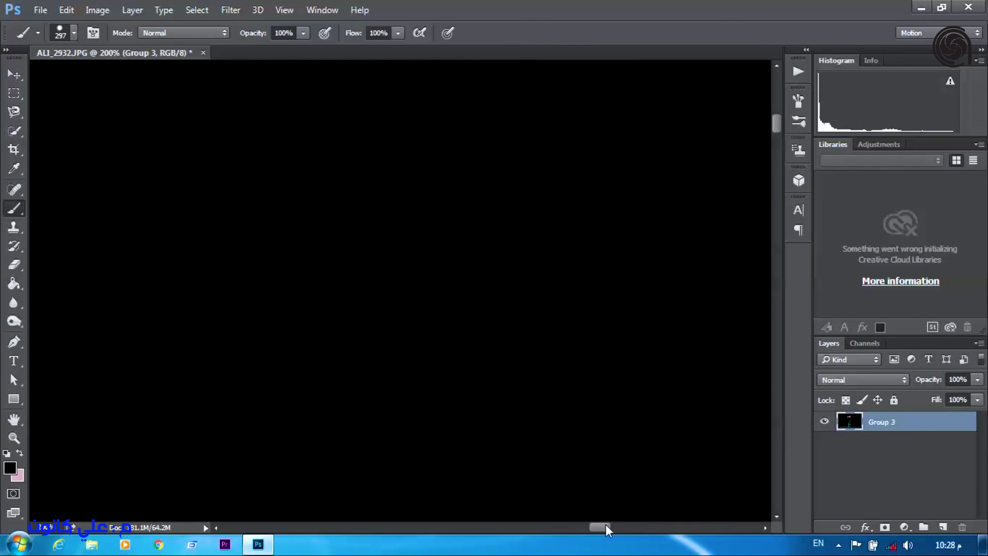
Soften and clean the background edge behind the neck, ear and hair with a 51 px black brush
scroll(607, 530, "down", 3)
scroll(205, 270, "up", 3)
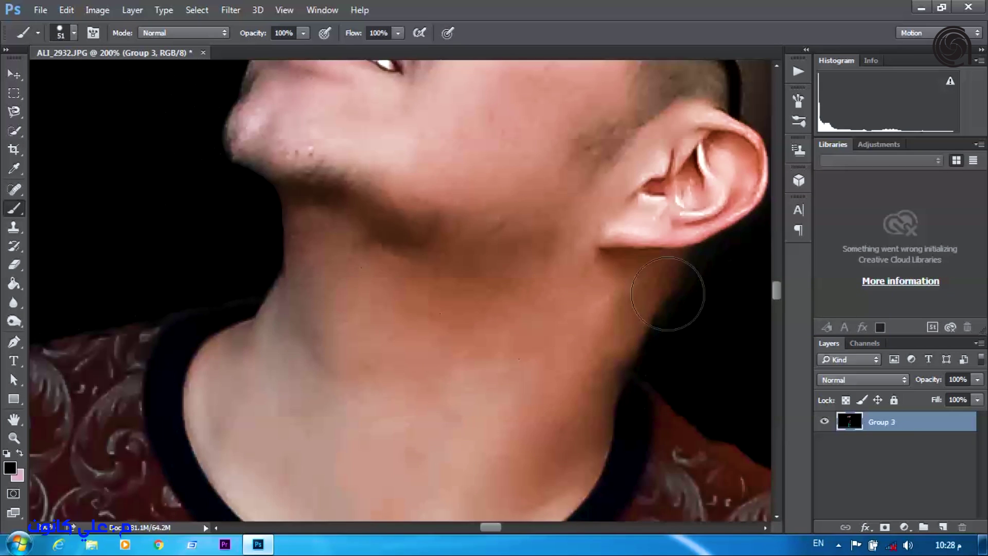
scroll(667, 294, "right", 5)
scroll(741, 311, "up", 5)
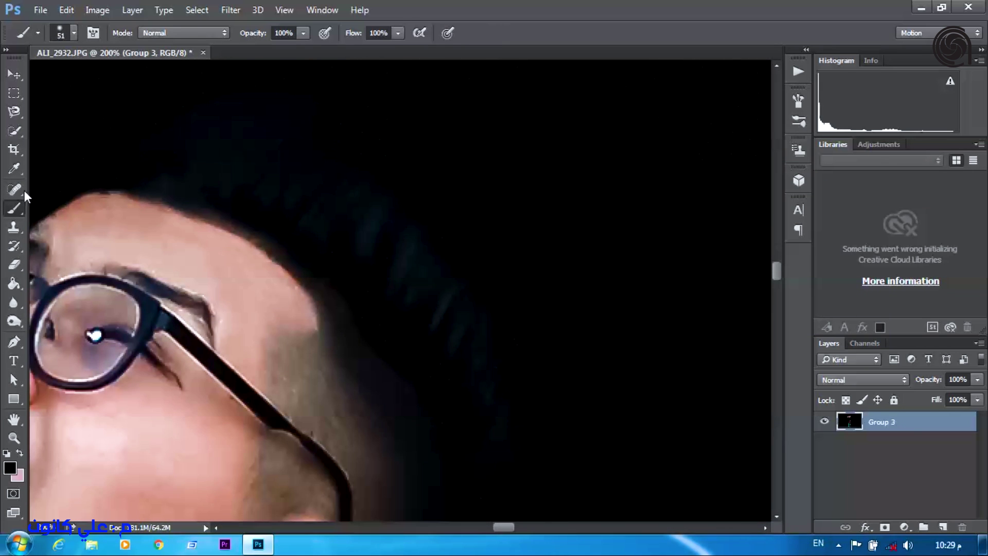
Set the black brush to 139 px and clean the background around and above the man's head
left_click(24, 190)
scroll(408, 208, "right", 2)
scroll(169, 221, "up", 3)
key("b")
scroll(749, 313, "right", 3)
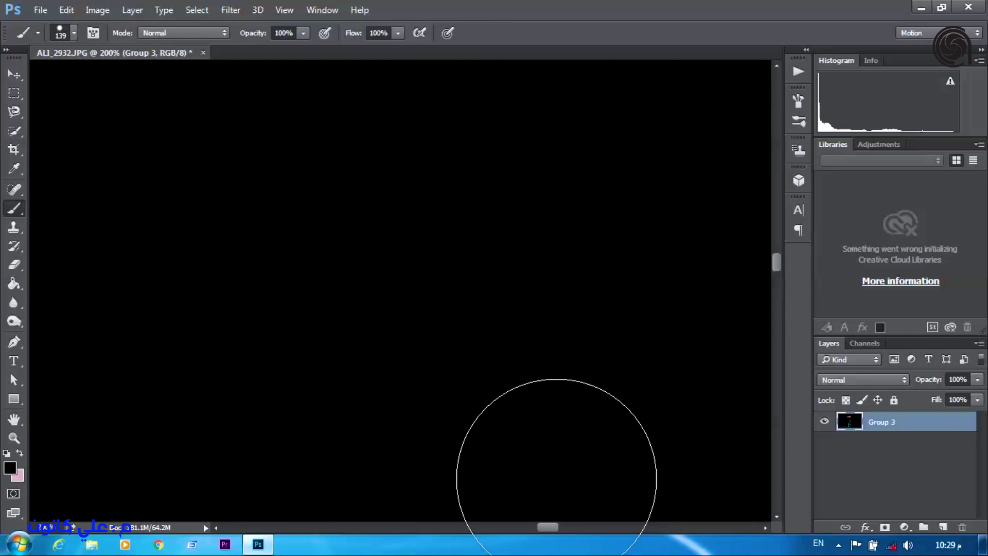
scroll(391, 322, "left", 3)
key("j")
key("b")
scroll(448, 386, "up", 3)
scroll(448, 386, "right", 2)
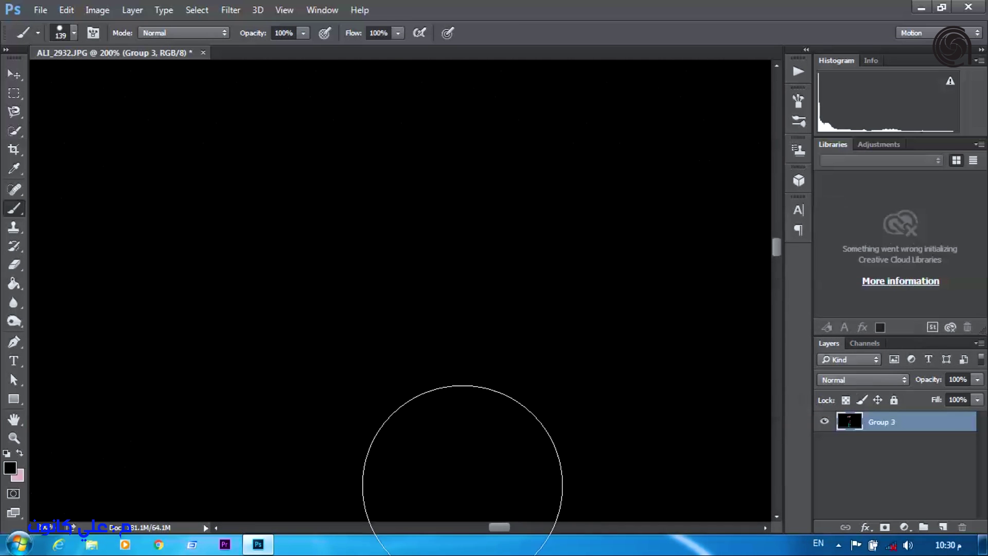
scroll(587, 495, "down", 5)
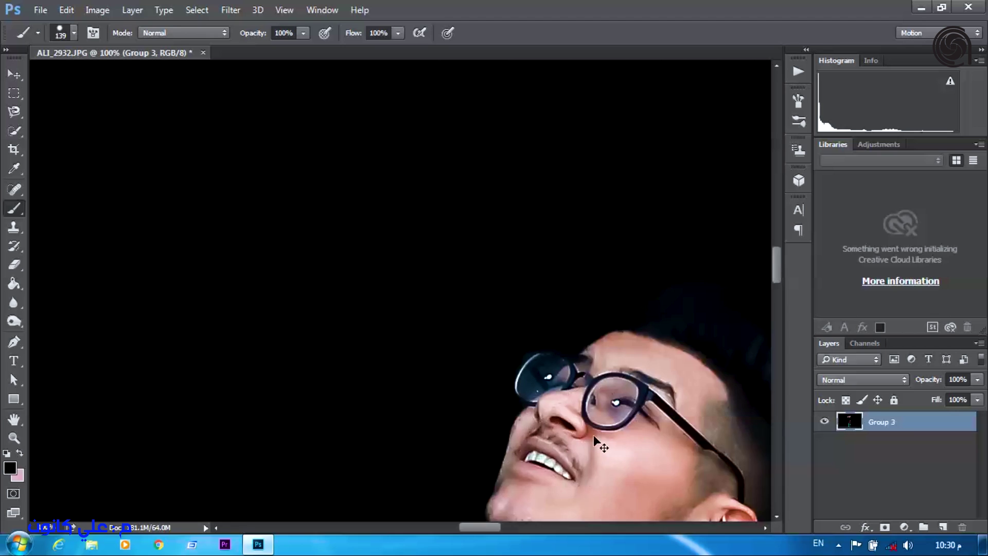
Refine the face outline with a 6 px brush and heal marks beside the glasses with a 5 px Spot Healing Brush
key("j")
scroll(426, 403, "up", 1)
scroll(782, 277, "down", 5)
scroll(782, 278, "up", 2)
left_click(16, 210)
right_click(281, 227)
type("6")
key("Return")
key("j")
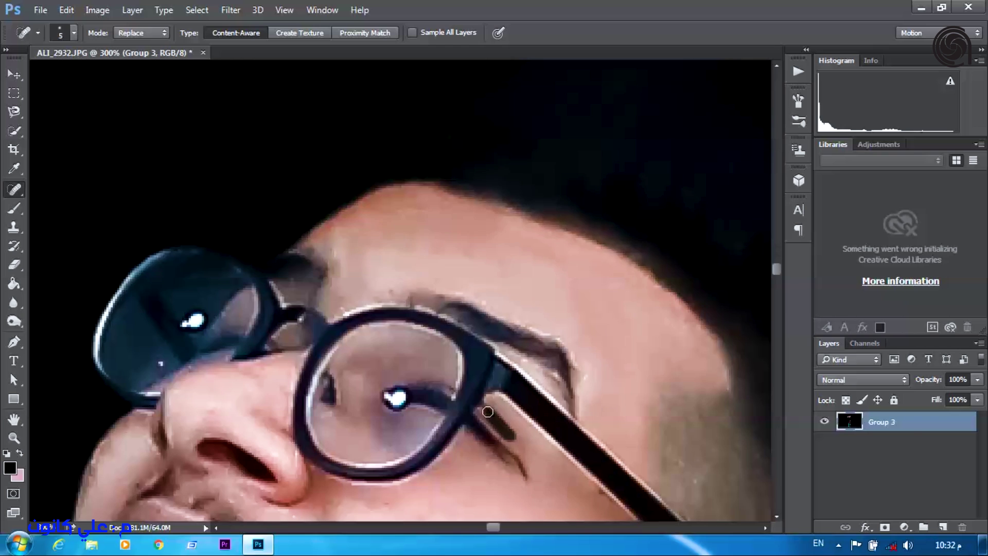
Clean the cut-out edge along the chin, neck and patterned shoulder with the 6 px black brush
scroll(511, 436, "left", 5)
scroll(511, 436, "down", 10)
key("b")
scroll(460, 465, "down", 10)
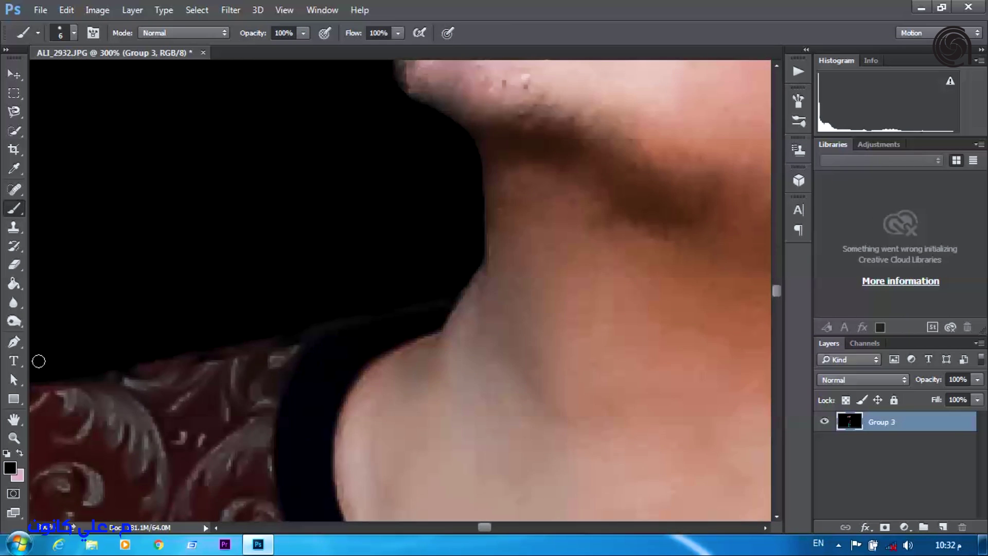
scroll(81, 368, "left", 3)
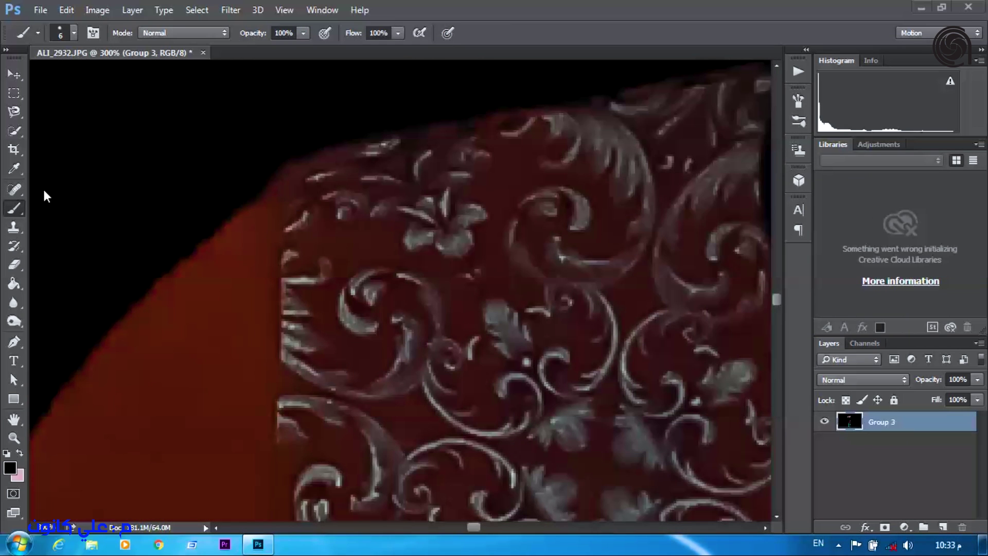
Set the black brush to 24 px and clean the background between the chin and the shoulder
key("ctrl+minus")
scroll(471, 304, "up", 10)
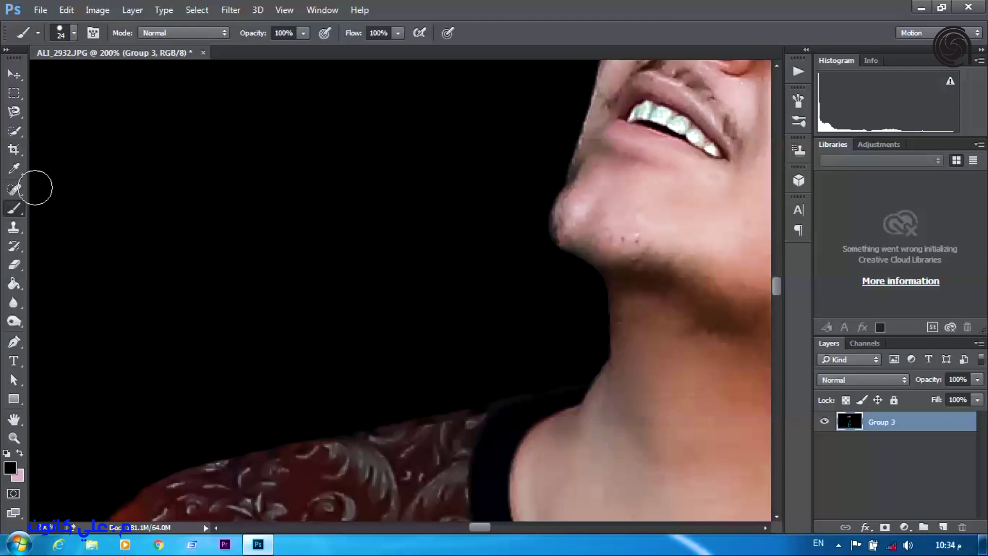
scroll(329, 206, "right", 5)
key("ctrl+0")
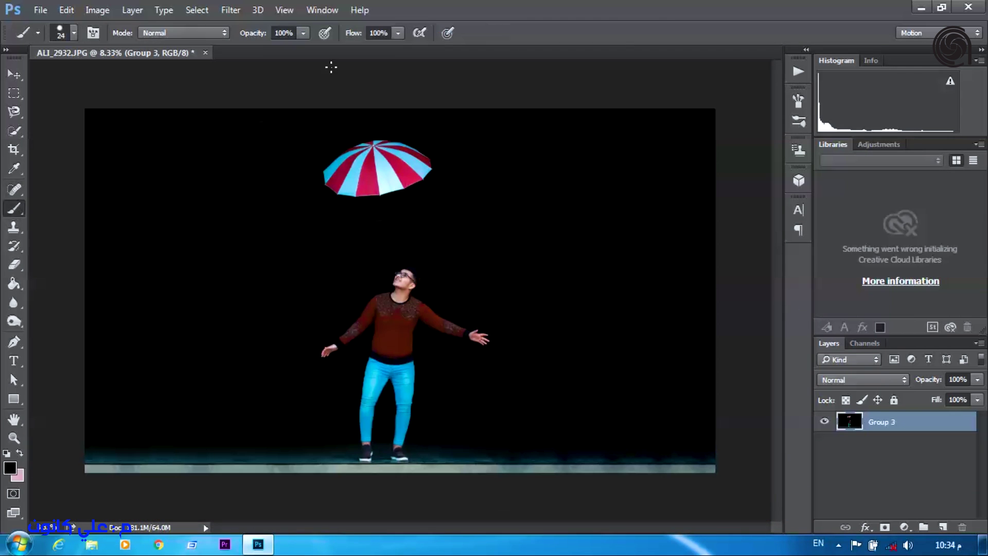
Browse the disk to the PSD file containing the snow overlays and open it
left_click(17, 77)
left_click_drag(120, 53, 132, 119)
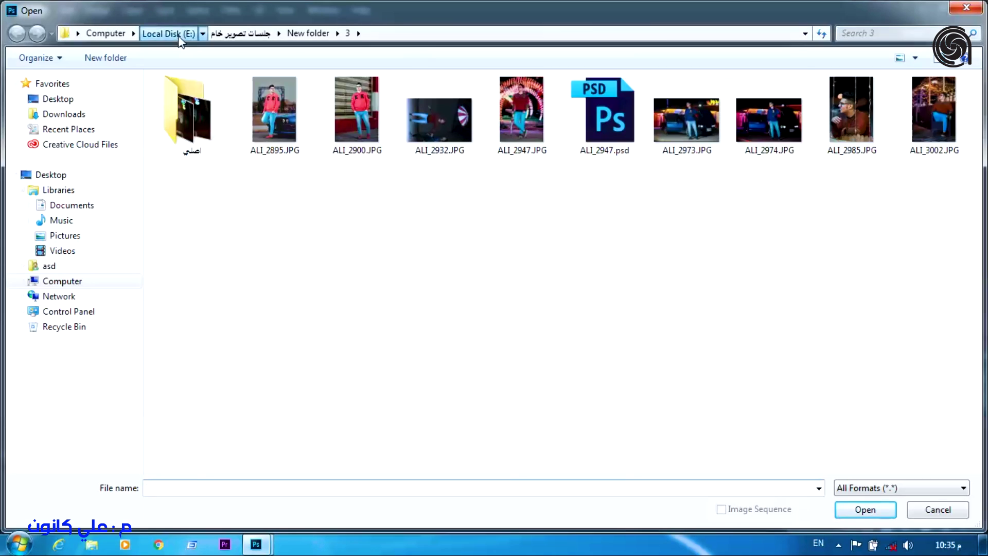
left_click(216, 33)
double_click(715, 124)
double_click(518, 111)
double_click(203, 111)
double_click(203, 111)
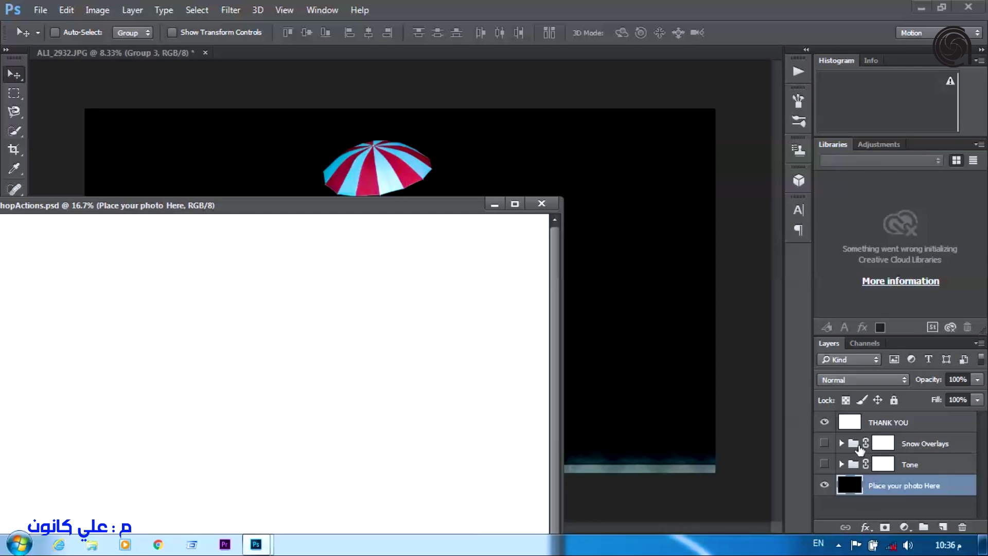
Copy the Snow Overlays group into the umbrella photo and scale it to cover the whole canvas
left_click_drag(859, 449, 638, 334)
left_click(841, 421)
left_click(841, 421)
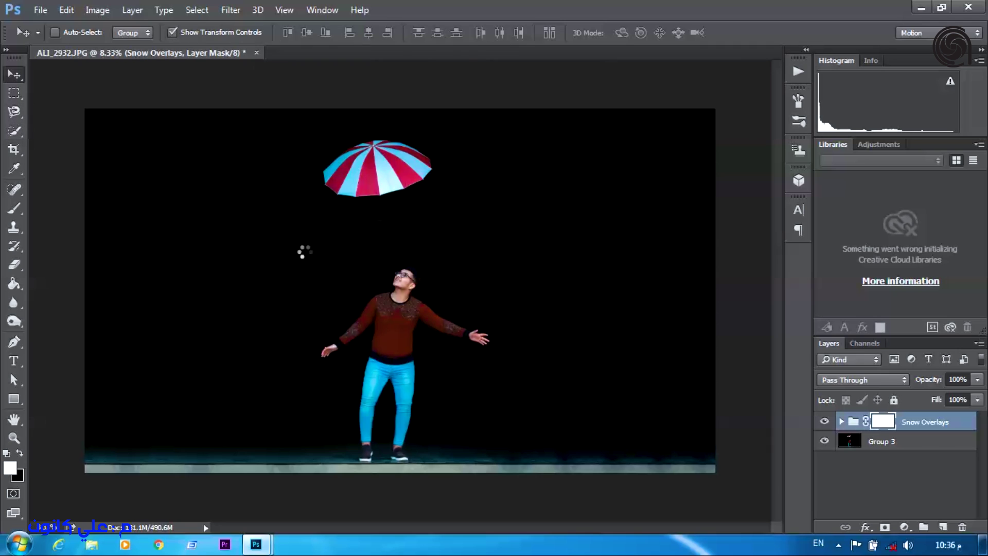
key("ctrl+t")
left_click_drag(563, 449, 720, 507)
key("Return")
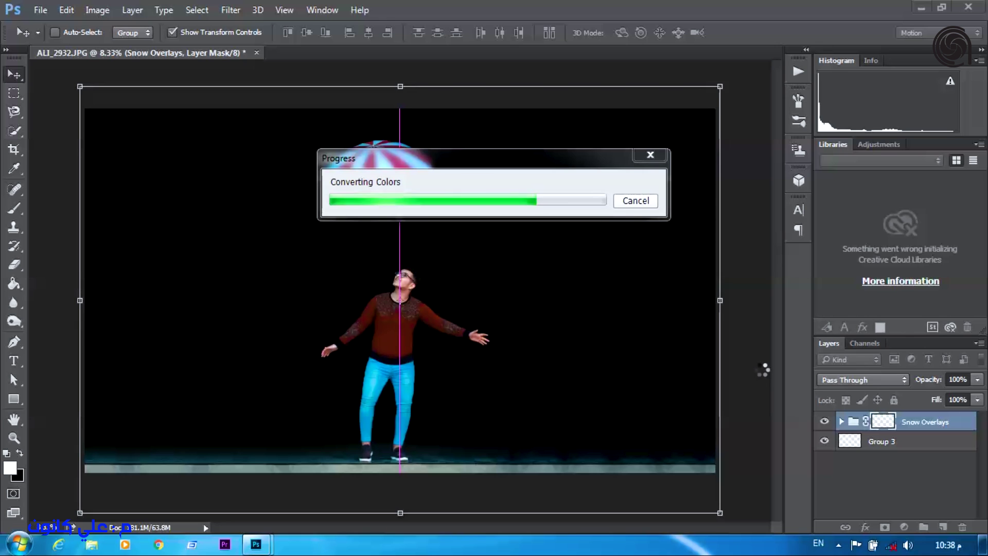
Expand the Snow Overlays group and show the large-flake Snow Overlays 3 together with the fine-flake Snow Overlays 1
left_click(173, 32)
left_click(841, 421)
scroll(896, 463, "down", 3)
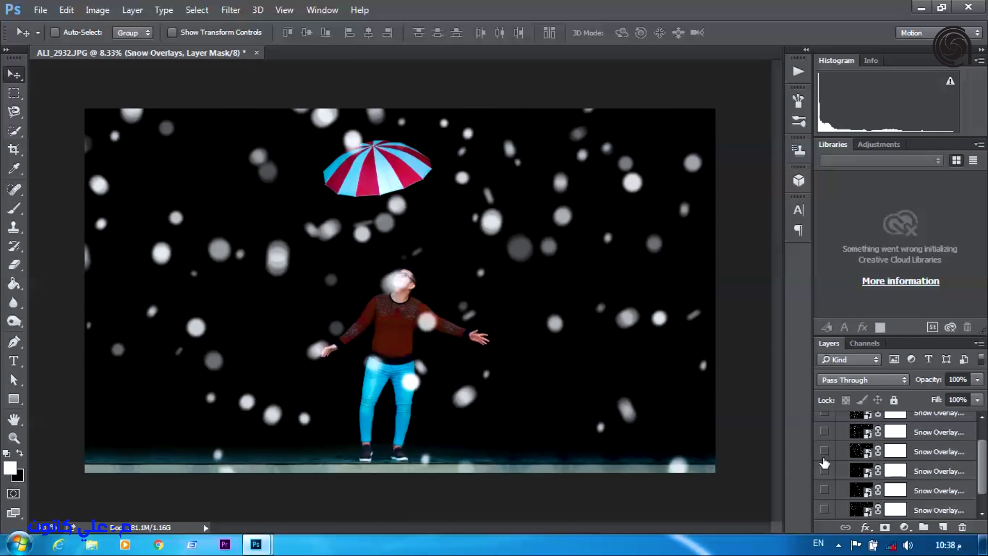
left_click(826, 490)
scroll(895, 464, "down", 1)
left_click(824, 431)
Enlarge the Eraser to 359 px and erase the large flakes over the man's face and body on Snow Overlays 3
left_click(936, 431)
key("e")
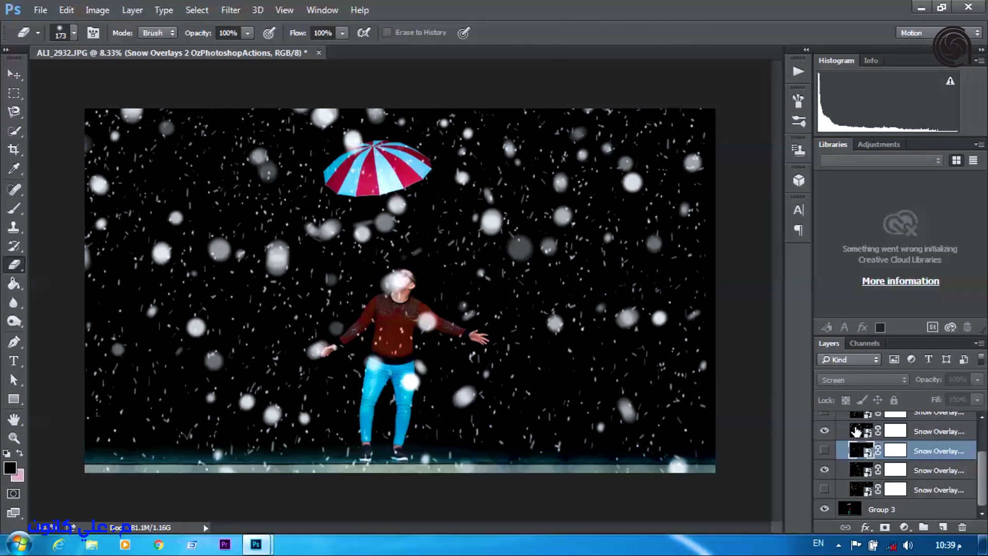
key("ctrl+plus")
right_click(443, 292)
key("bracketright")
key("bracketright")
key("bracketright")
key("bracketright")
key("bracketright")
left_click(406, 280)
key("alt+bracketleft")
key("alt+bracketleft")
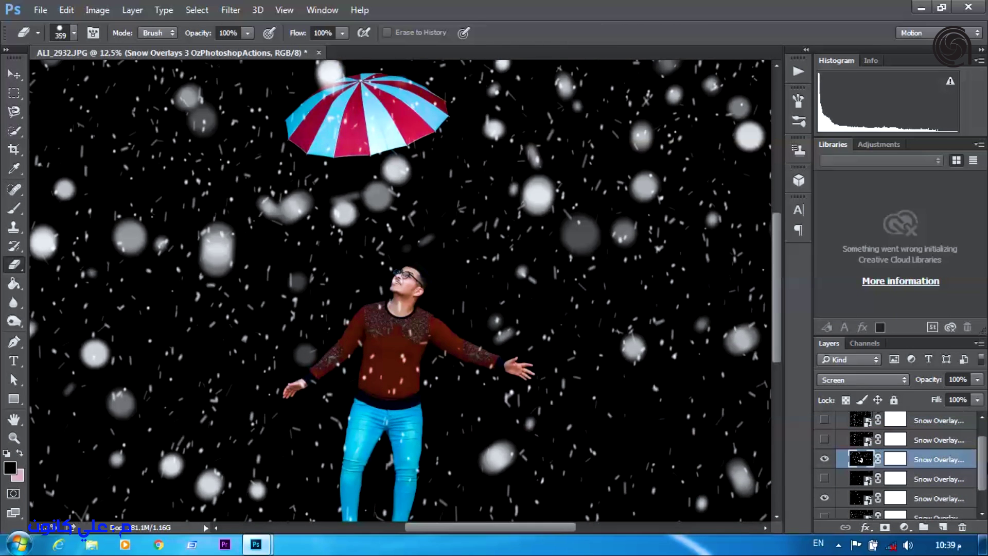
Erase the fine flakes over the man's face, upper sweater and trousers on Snow Overlays 1 with a 164 px Eraser
key("ctrl+plus")
right_click(466, 260)
left_click(404, 306)
mouse_move(510, 283)
left_mouse_down()
mouse_move(495, 282)
mouse_move(557, 282)
left_mouse_up()
scroll(403, 305, "down", 5)
scroll(524, 260, "up", 8)
right_click(525, 260)
key("Return")
right_click(454, 305)
left_click_drag(500, 328, 509, 328)
key("Return")
scroll(391, 286, "down", 4)
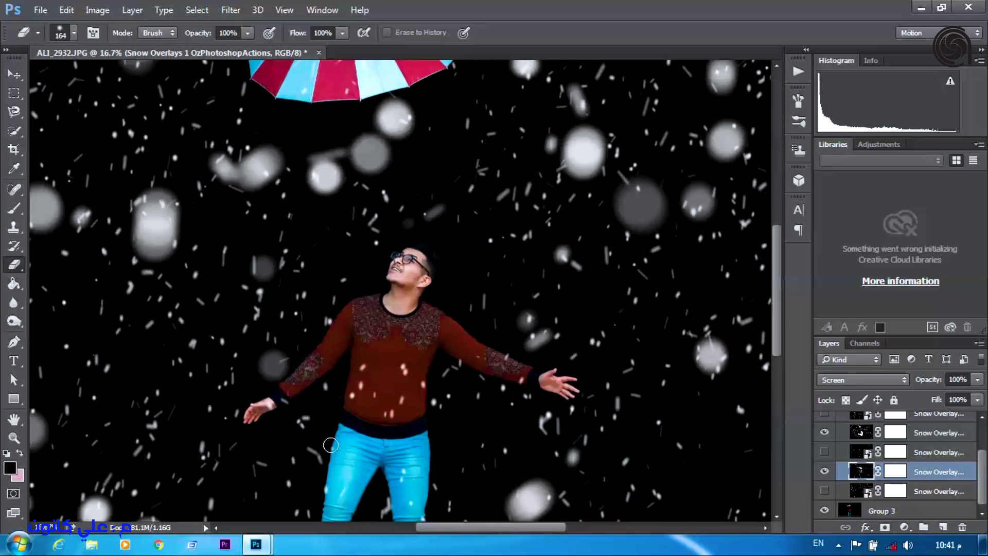
scroll(334, 479, "down", 2)
scroll(376, 374, "down", 2)
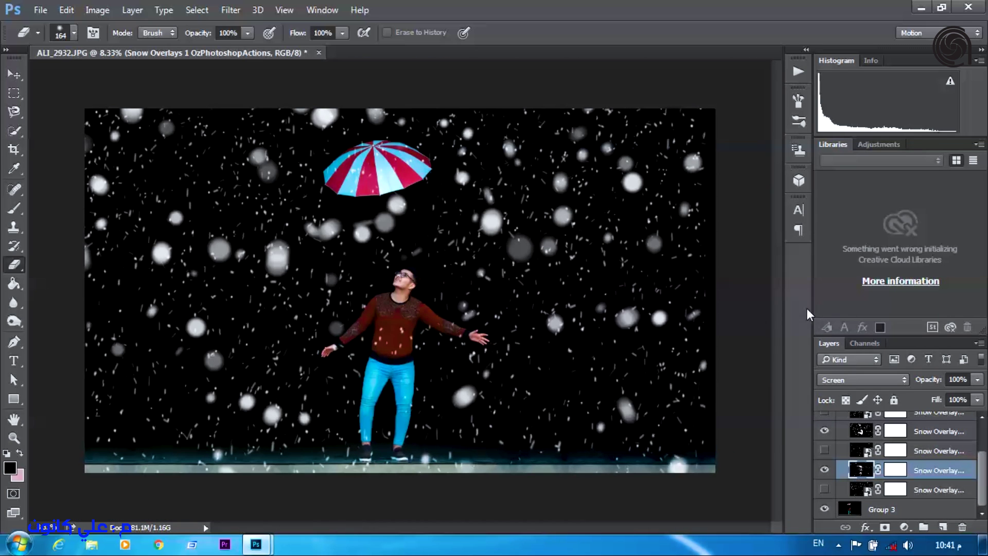
Remove the large flakes just beneath the umbrella on Snow Overlays 3 and set Snow Overlays 1 to 85% opacity
left_click(862, 431)
key("v")
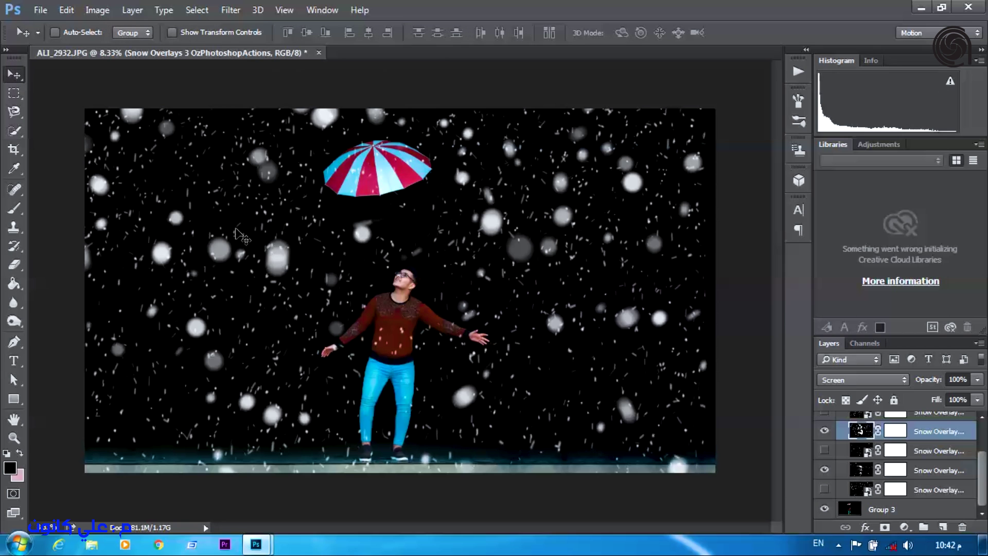
left_click(926, 470)
left_click_drag(977, 379, 962, 409)
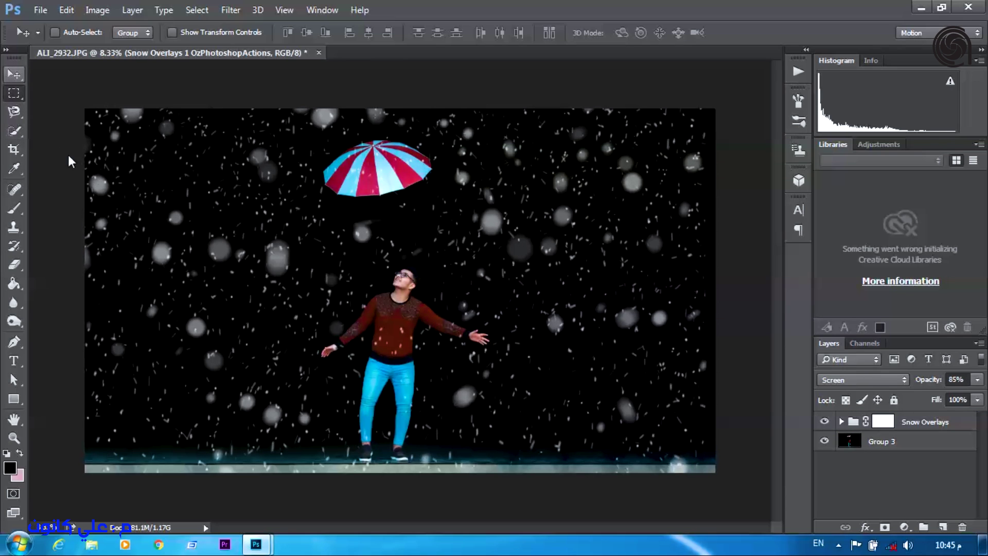
Hide the Snow Overlays group and sample a light skin tone from the face for a 173 px Brush at 50% flow
left_click(842, 422)
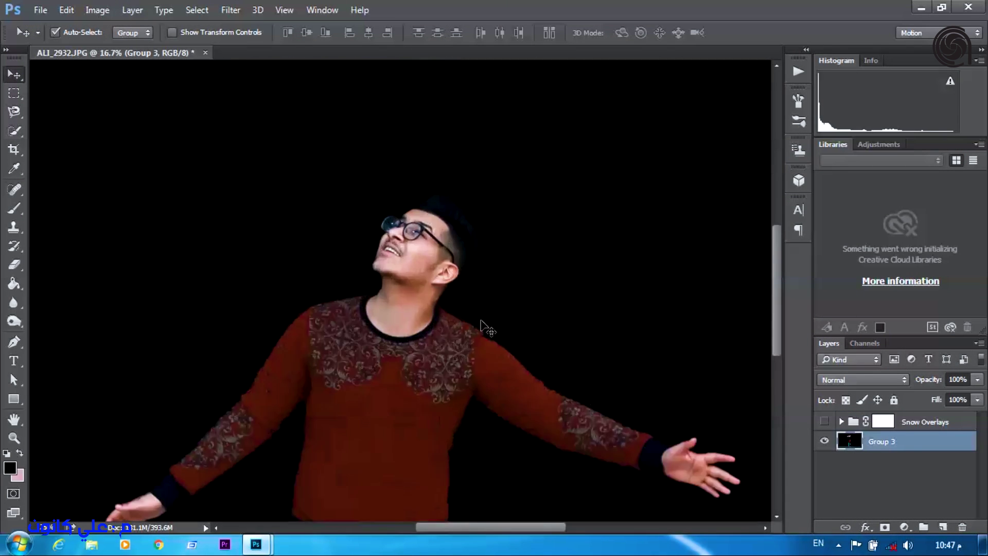
scroll(481, 326, "up", 5)
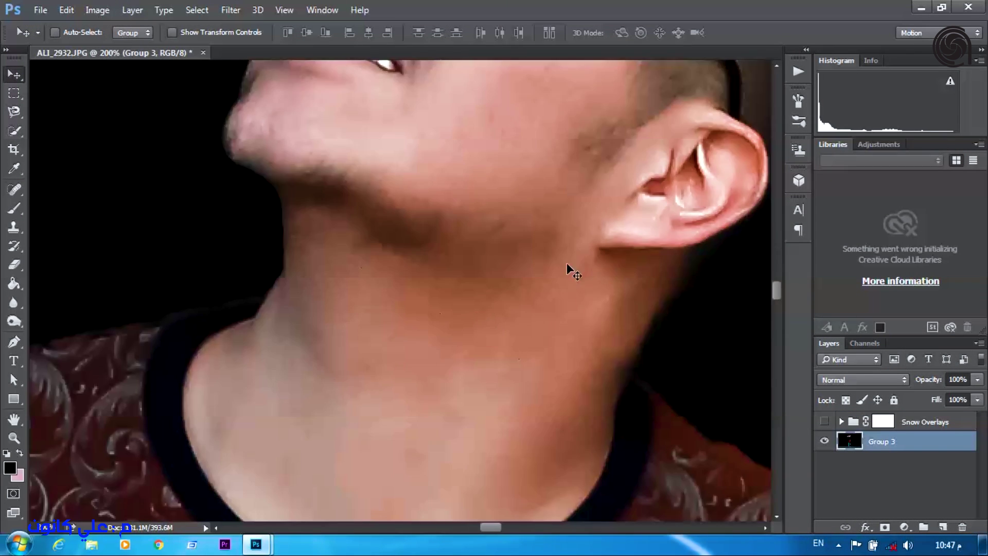
key("j")
right_click(485, 333)
key("Escape")
key("b")
left_click(455, 172, "alt")
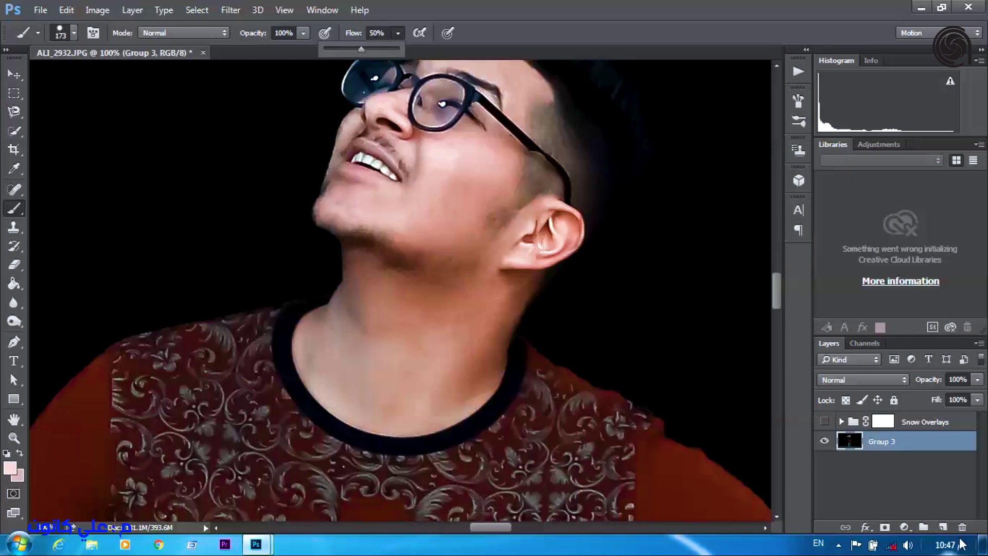
Paint the light skin tone over the cheek, chin and forehead on a new layer, using a 30 px brush for details
key("ctrl+shift+alt+n")
right_click(454, 198)
key("Escape")
mouse_move(480, 198)
left_mouse_down()
mouse_move(335, 194)
mouse_move(504, 154)
left_mouse_up()
left_click_drag(776, 290, 776, 275)
right_click(373, 281)
type("30")
key("Return")
left_click_drag(339, 314, 409, 406)
left_click_drag(515, 265, 443, 235)
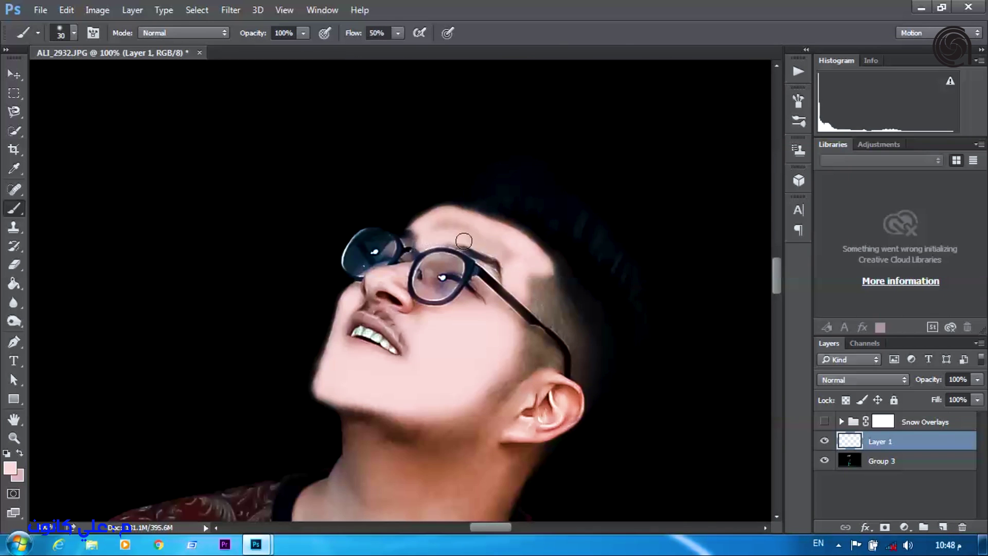
Erase the excess skin paint on Layer 1 with a 44 px Eraser and lower the layer's opacity
key("ctrl+plus")
key("e")
right_click(246, 309)
type("44")
key("Return")
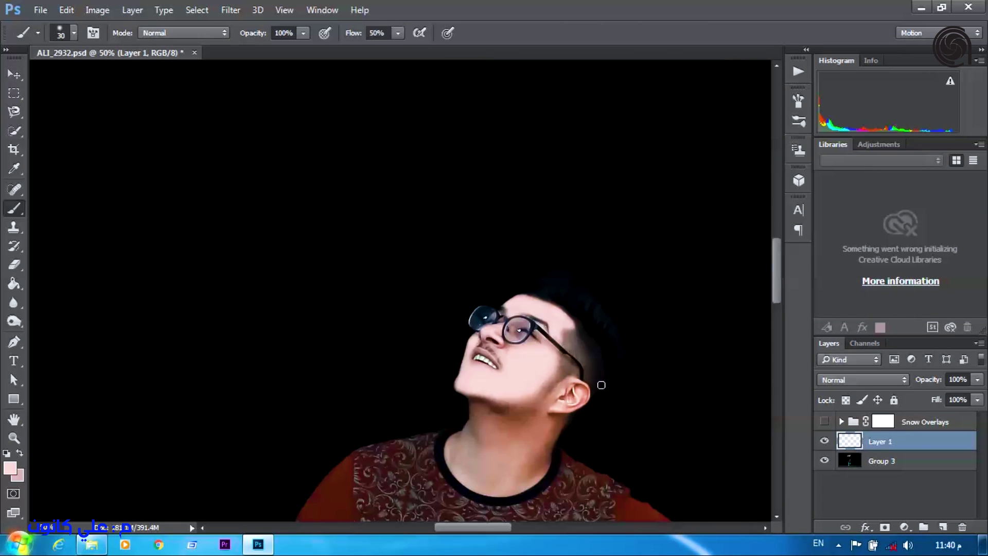
left_click(977, 379)
left_click_drag(977, 394, 923, 394)
Sample a skin tone from the neck and paint it over the neck on a new layer with an 80 px Brush
key("ctrl+plus")
left_click(545, 415, "alt")
left_click(942, 527)
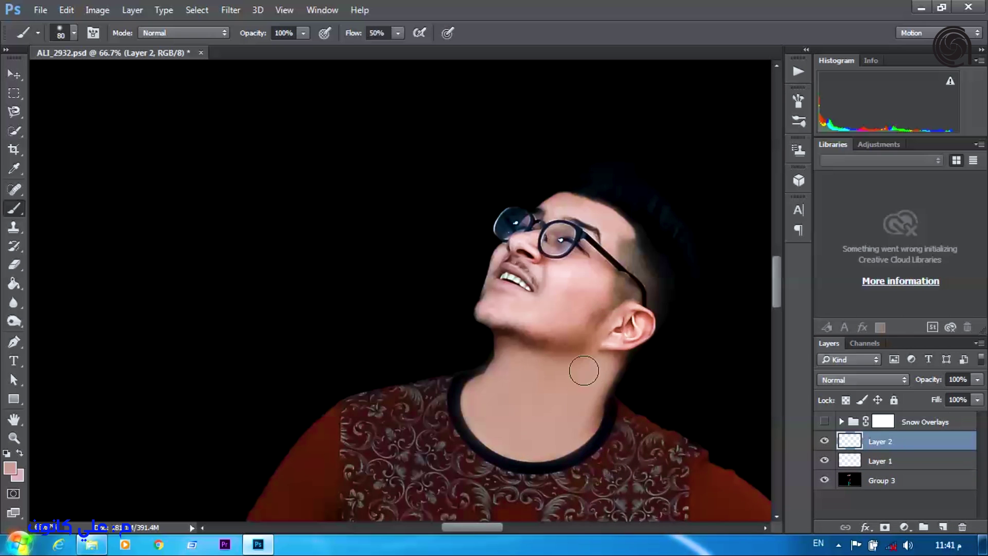
Erase the excess neck paint on Layer 2 with a 38 px Eraser and lower the layer's opacity
key("e")
right_click(541, 303)
left_click_drag(622, 337, 621, 337)
left_click(485, 335)
right_click(632, 306)
left_click_drag(720, 341, 722, 342)
left_click(469, 439)
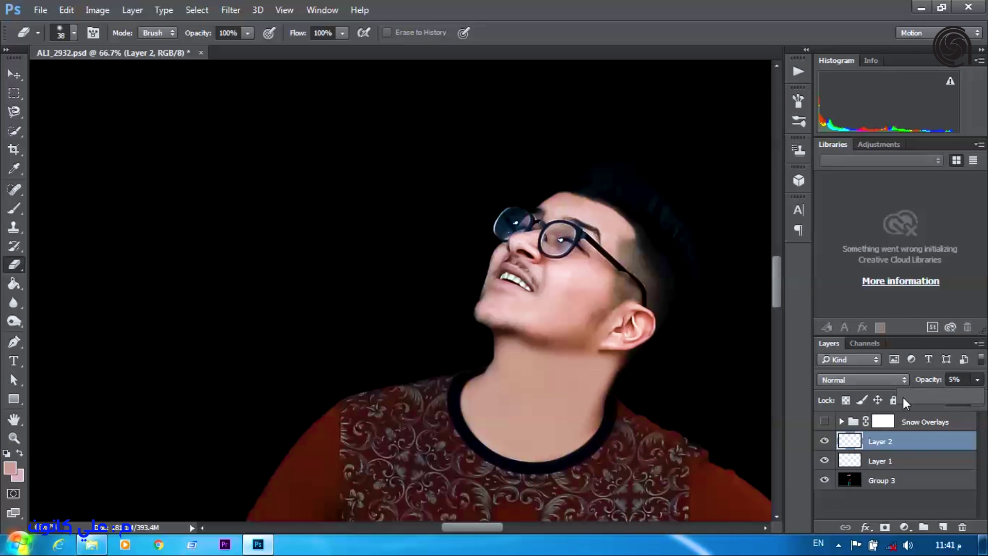
Heal the small blemishes on the face in Group 3 with a 6 px Content-Aware Spot Healing Brush
scroll(600, 281, "up", 3)
left_click(881, 480)
key("j")
right_click(481, 242)
key("Return")
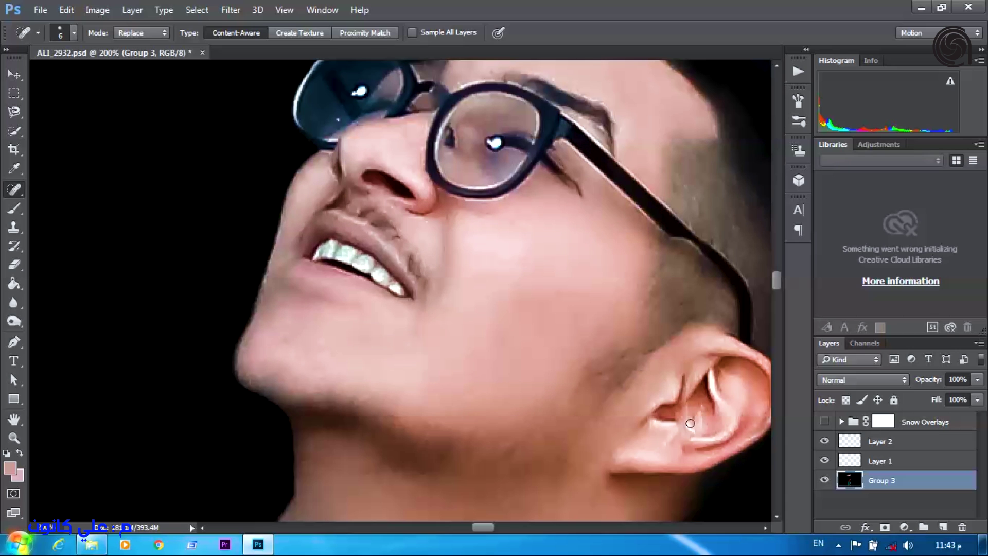
scroll(647, 420, "up", 5)
left_click_drag(452, 269, 455, 287)
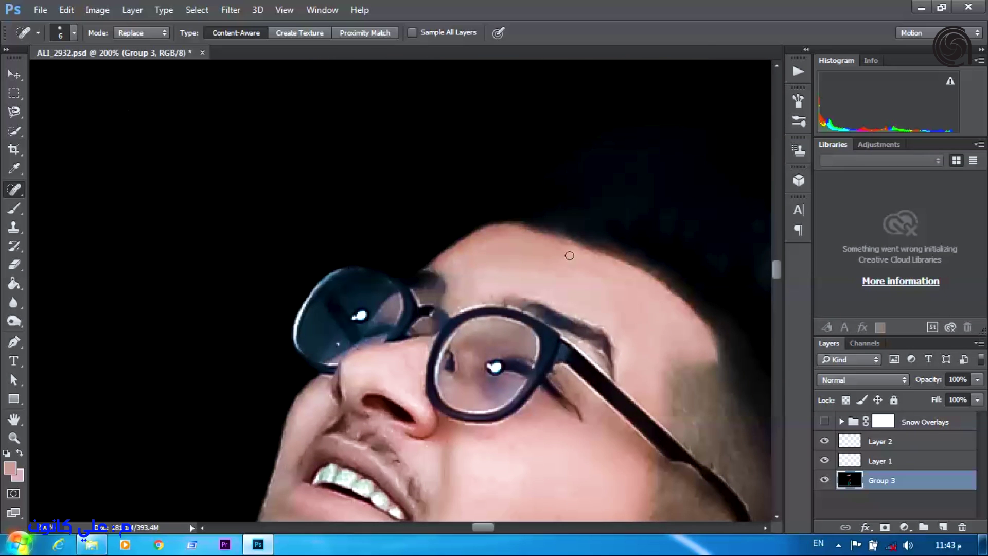
Sample the forehead's skin tone and paint it over the forehead on a new layer with a 40 px Brush
key("i")
left_click(496, 269)
key("Return")
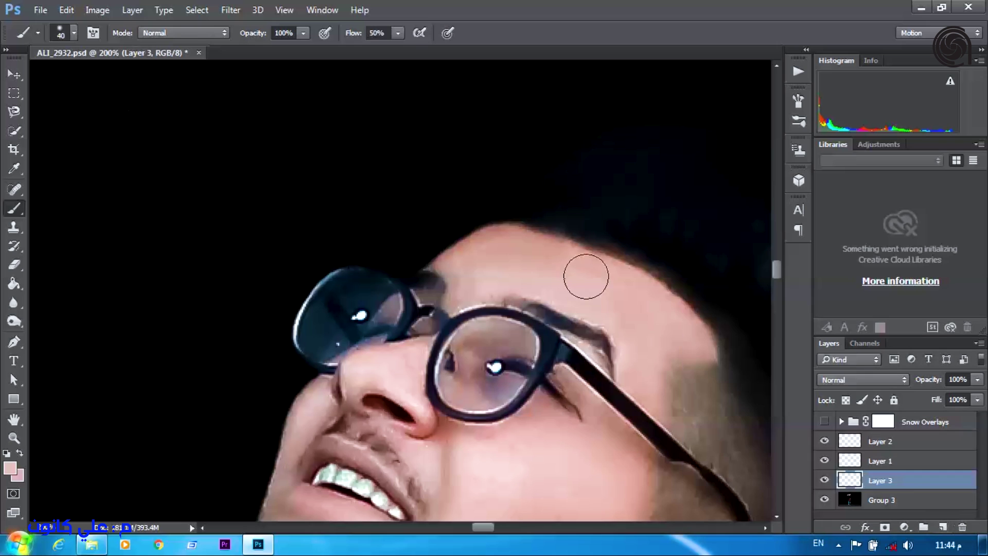
Erase the forehead paint that spills over the edges with a 21 px Eraser and lower Layer 3's opacity
key("e")
right_click(531, 214)
key("Return")
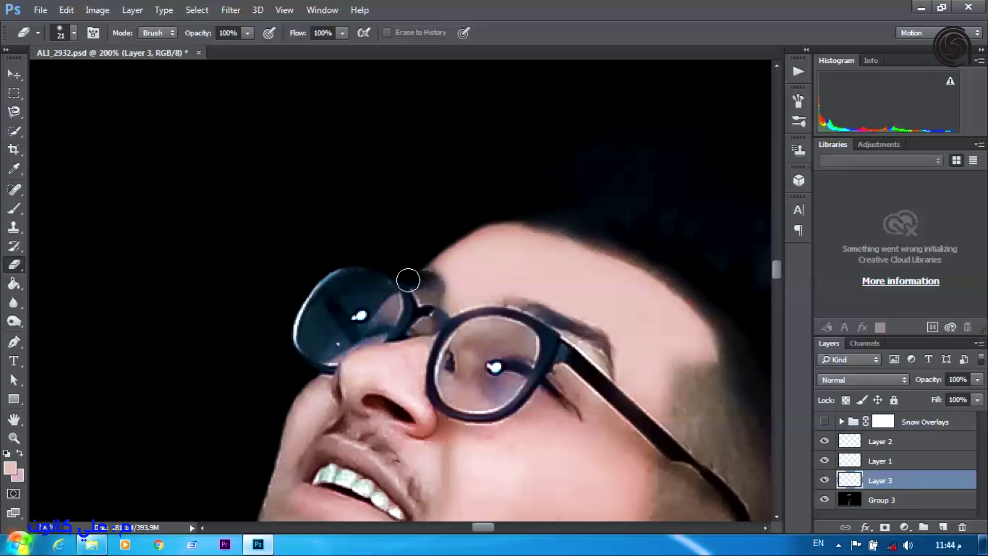
left_click(977, 381)
left_click_drag(977, 396, 937, 397)
Try to remove the bright reflection in the farther spectacle lens on Group 3 with a 6 px Spot Healing Brush
key("alt+bracketleft")
key("j")
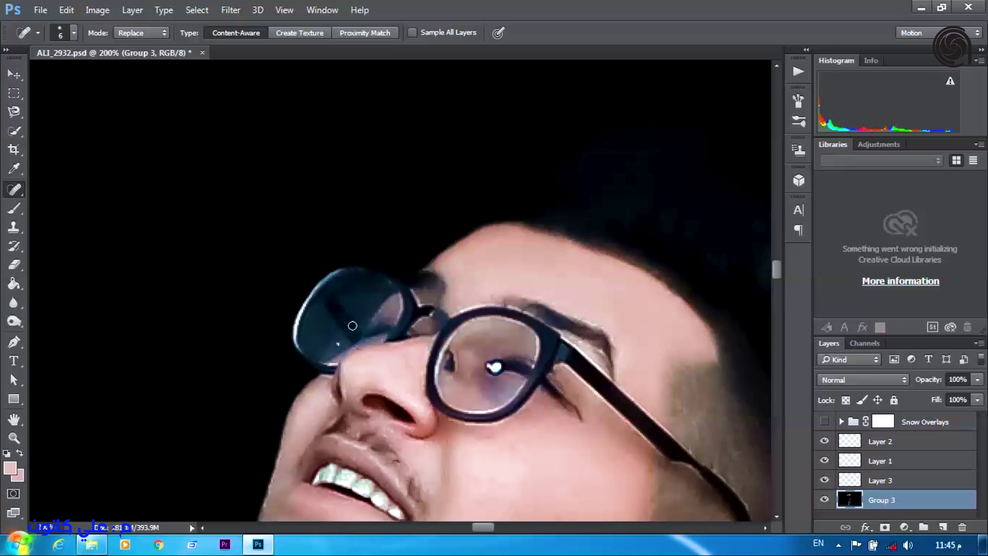
scroll(491, 386, "down", 4)
scroll(491, 385, "up", 3)
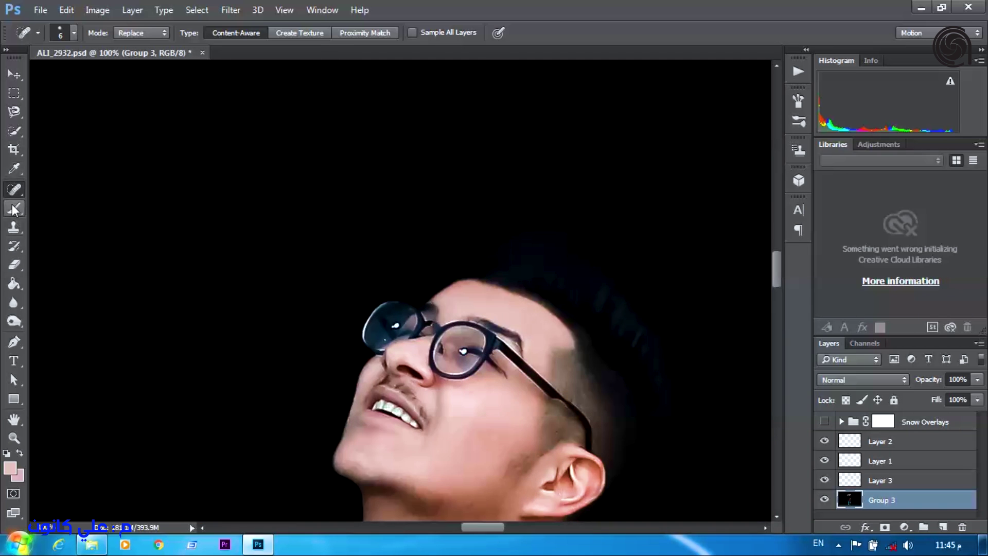
Burn the glasses frame around the nose bridge on Group 3 with a 12 px brush, Midtones range and 69% exposure
key("o")
key("ctrl+plus")
right_click(708, 338)
left_click_drag(708, 338, 715, 344)
key("Return")
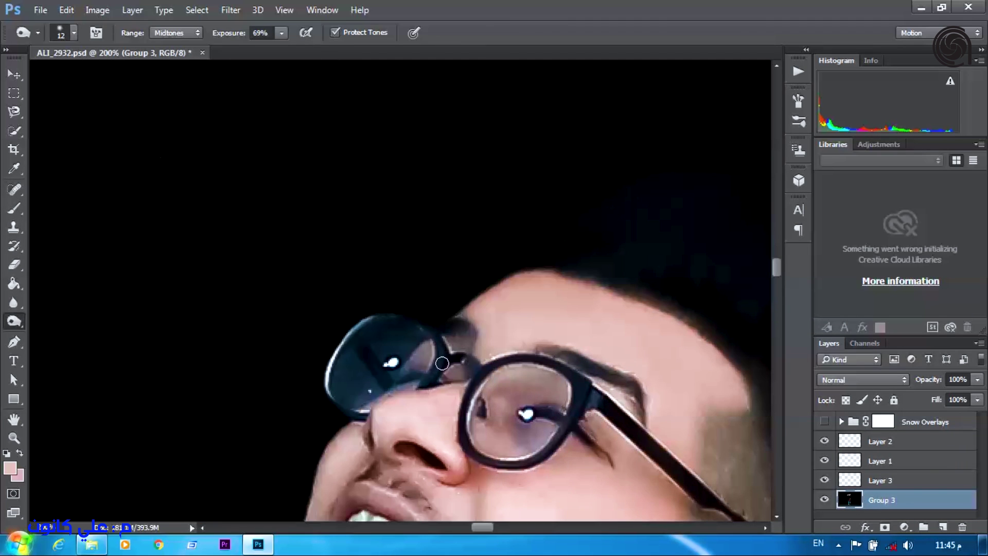
Paint the teeth white (ffffff) on a new layer above Group 3 with a 15 px Brush
key("ctrl+plus")
key("ctrl+shift+alt+n")
key("b")
left_click(10, 468)
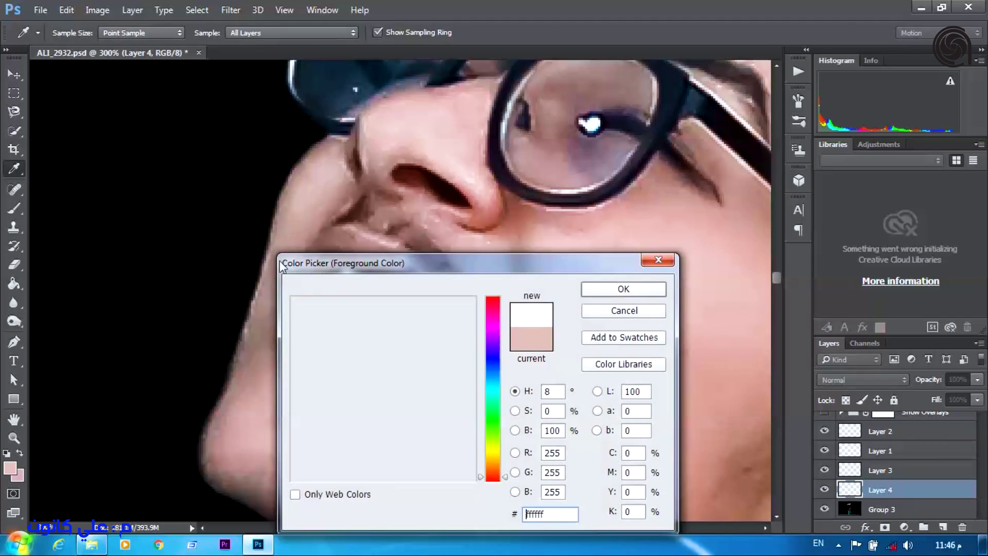
left_click(295, 294)
left_click(626, 287)
right_click(492, 308)
key("Return")
Set the teeth layer to Soft Light at 42% opacity and erase the white paint around the teeth
left_click(863, 380)
left_click(843, 233)
key("Down")
key("Tab")
type("42")
key("Return")
key("e")
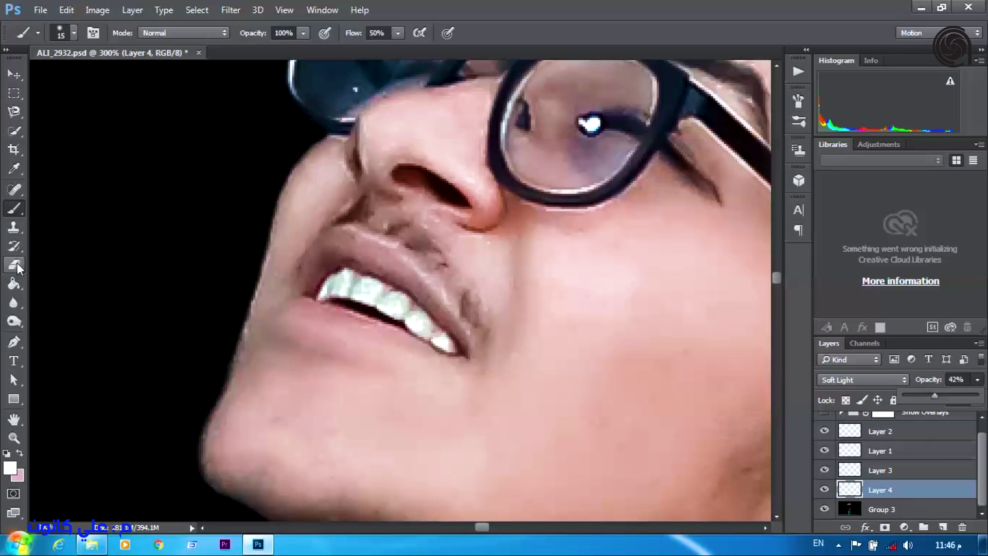
right_click(466, 307)
left_click_drag(427, 340, 313, 281)
Pick a bright red foreground colour and paint the lips with a small Brush on a new layer
key("ctrl+shift+alt+n")
left_click(10, 468)
left_click(477, 295)
left_click(627, 288)
right_click(458, 309)
mouse_move(527, 343)
left_mouse_down()
mouse_move(539, 353)
mouse_move(531, 349)
left_mouse_up()
key("Return")
left_click(14, 208)
mouse_move(443, 350)
left_mouse_down()
mouse_move(375, 331)
mouse_move(426, 299)
left_mouse_up()
Erase the red outside the lips with a 7 px Eraser and set Layer 5 to Soft Light at 21% opacity
key("e")
scroll(865, 380, "down", 13)
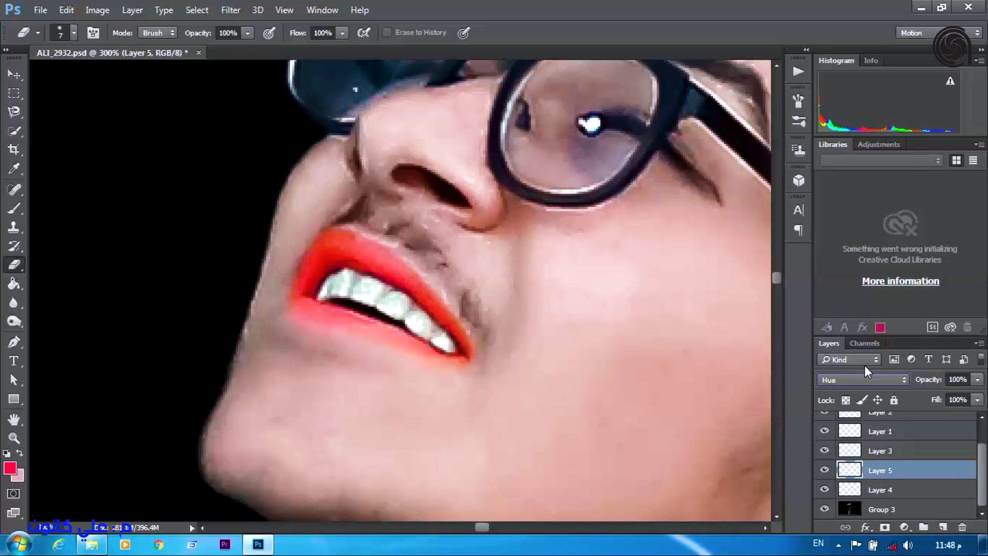
left_click(976, 380)
left_click_drag(977, 396, 918, 396)
Paint a sampled light skin tone over the cheek and jaw on a new layer with a 55 px Brush, at 29% layer opacity
key("ctrl+1")
key("i")
left_click(612, 407)
key("b")
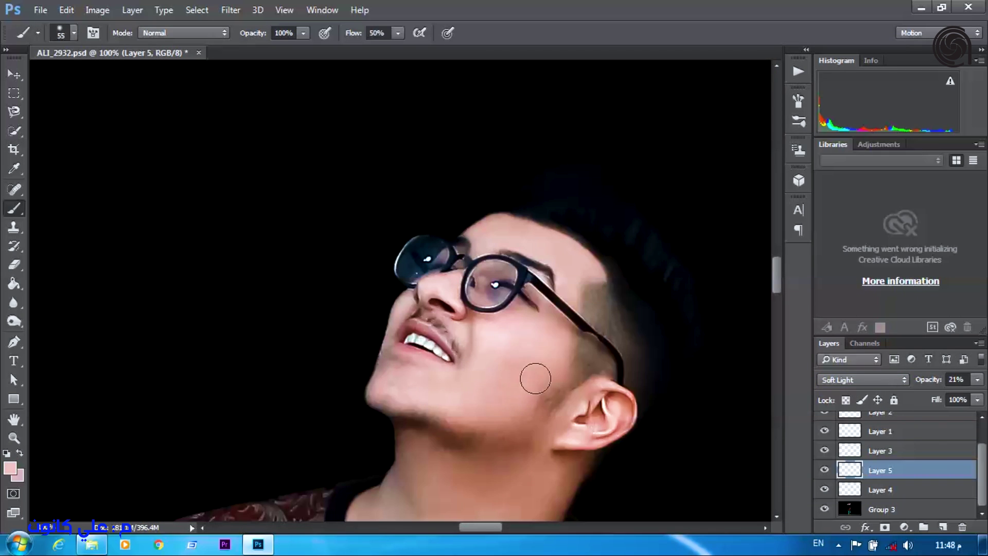
left_click(942, 527)
scroll(640, 293, "down", 2)
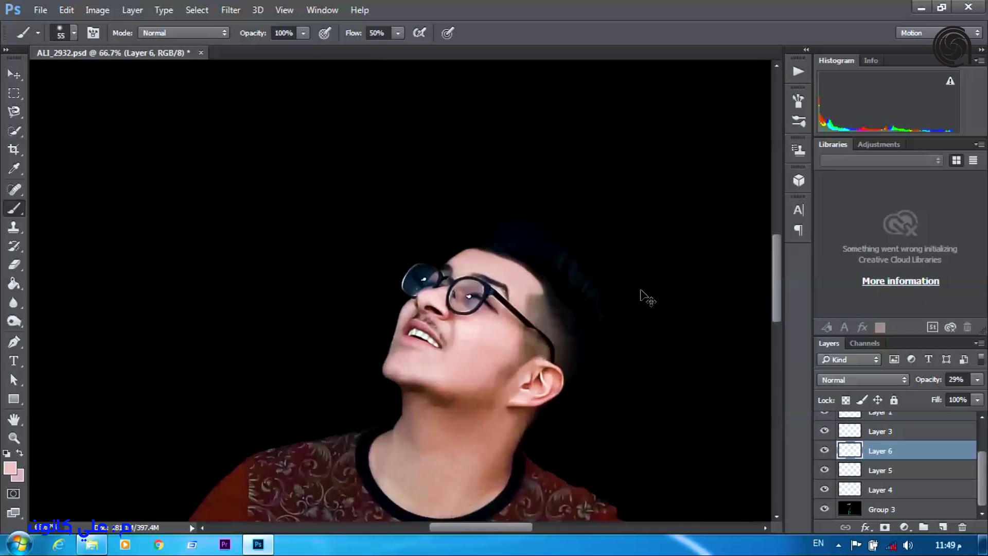
Paint a sampled skin tone along the chin and mouth edge on a new layer with a 20 px Brush, trimming the excess with the Eraser
scroll(258, 238, "up", 3)
key("ctrl+shift+alt+n")
left_click(375, 326, "alt")
key("bracketleft")
key("bracketleft")
key("bracketleft")
key("bracketleft")
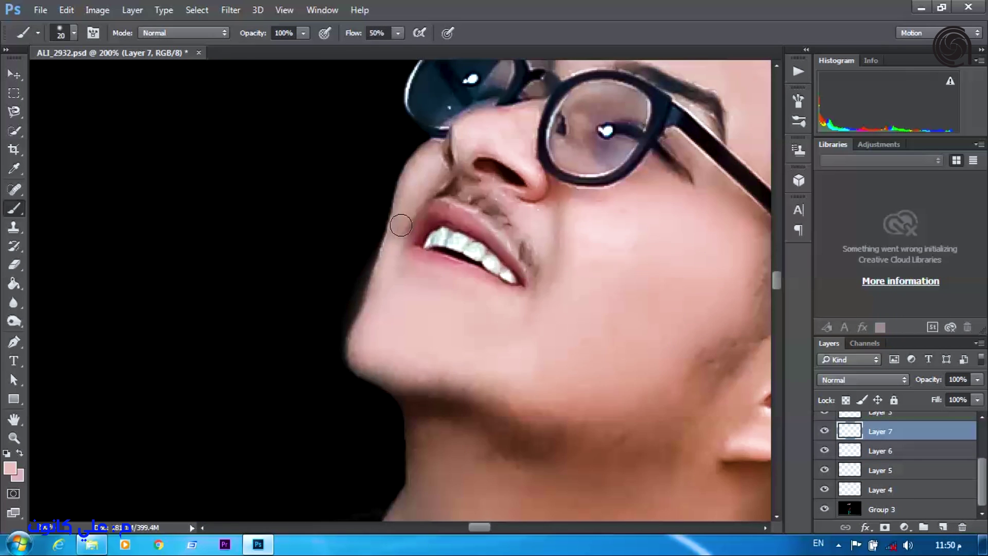
key("e")
right_click(345, 308)
key("Escape")
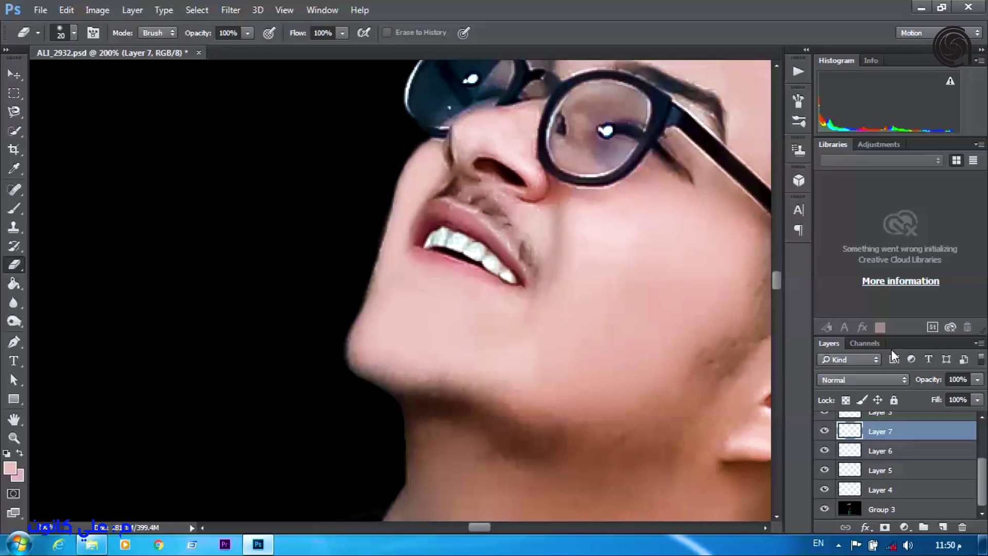
Try to merge the skin, teeth and lip retouching layers into Group 3
scroll(900, 463, "up", 2)
left_click(892, 441, "shift")
right_click(892, 463)
left_click(749, 243)
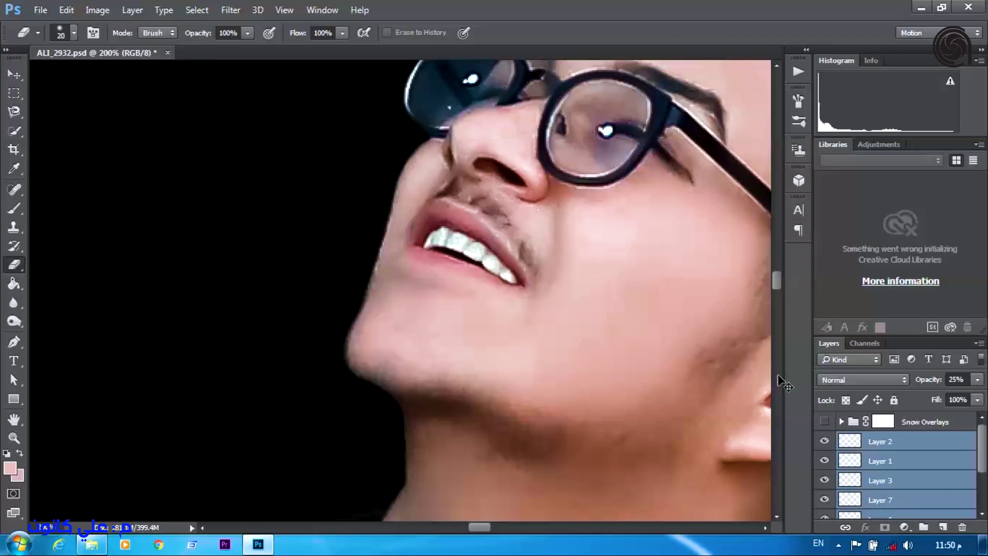
key("ctrl+e")
Try to heal the dark patch between mouth and chin on Group 3 with the Spot Healing Brush at 13 px and 8 px
key("j")
right_click(507, 270)
key("Escape")
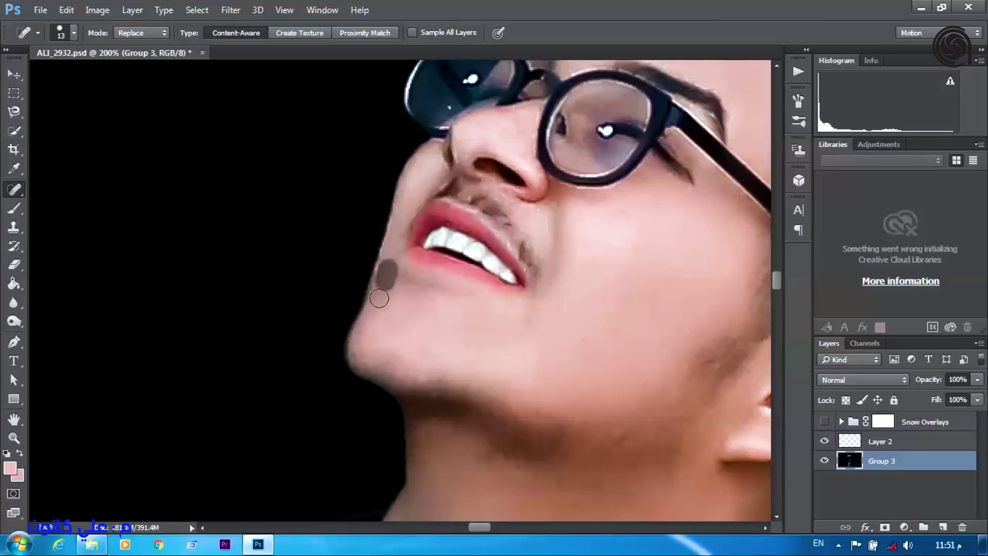
right_click(452, 282)
key("Escape")
left_click_drag(394, 246, 392, 285)
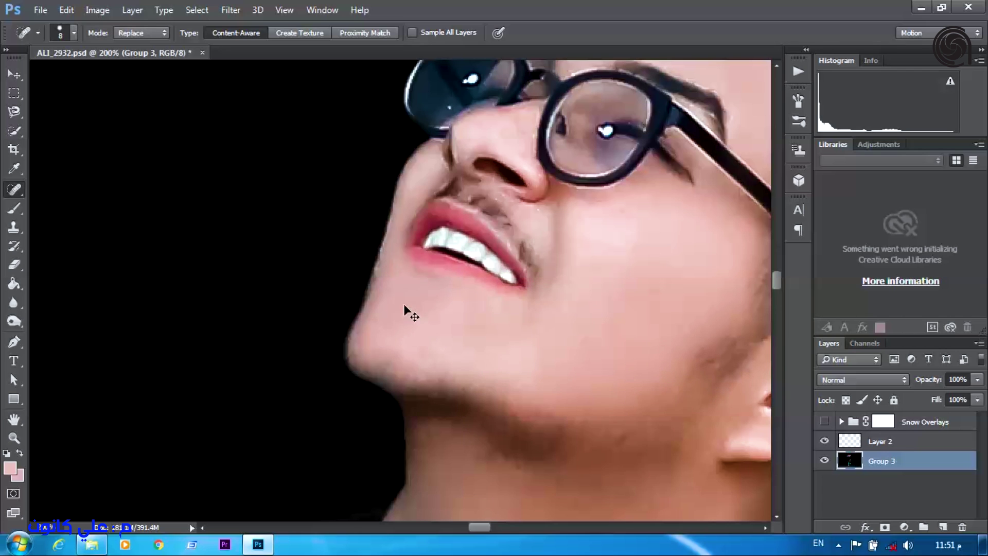
Adjust the opacity of the lip colour on Layer 5 and merge all the retouching layers with Group 3
key("ctrl+0")
scroll(573, 406, "up", 5)
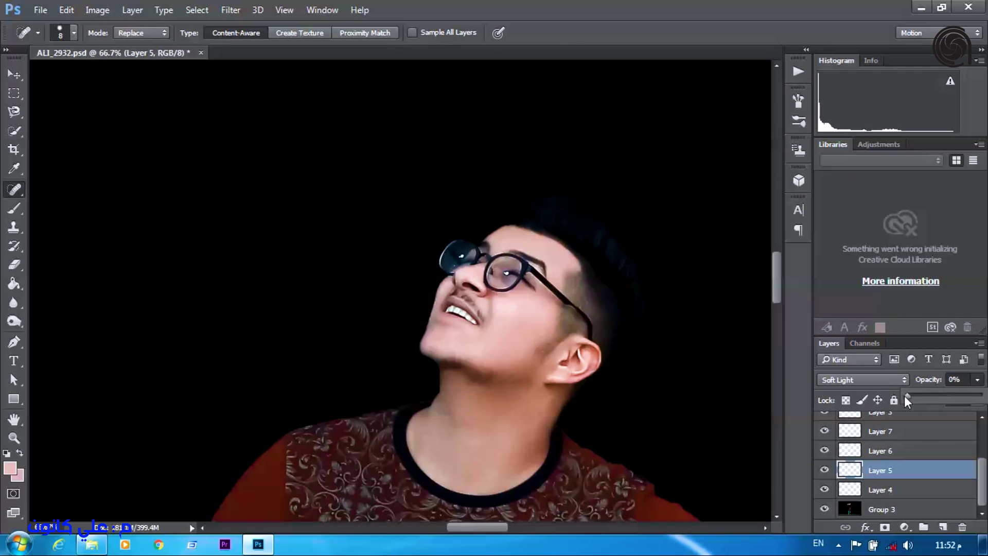
left_click_drag(903, 395, 919, 396)
key("ctrl+0")
key("ctrl+alt+a")
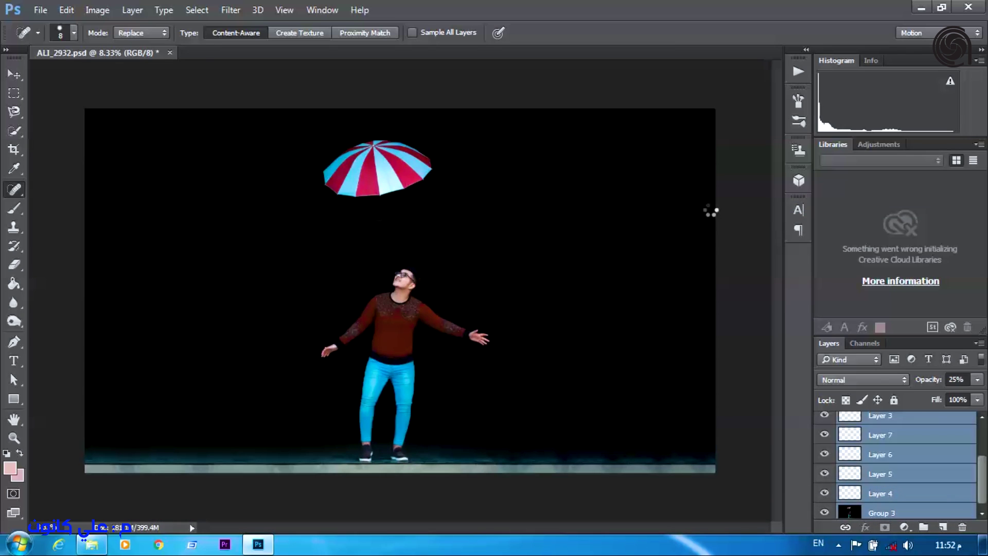
Copy the Snow Overlays and Tone groups from Snow Overlays Pack OzPhotoshopActions.psd into the photo and scale the snow to 102.99%
key("ctrl+o")
left_click(208, 122)
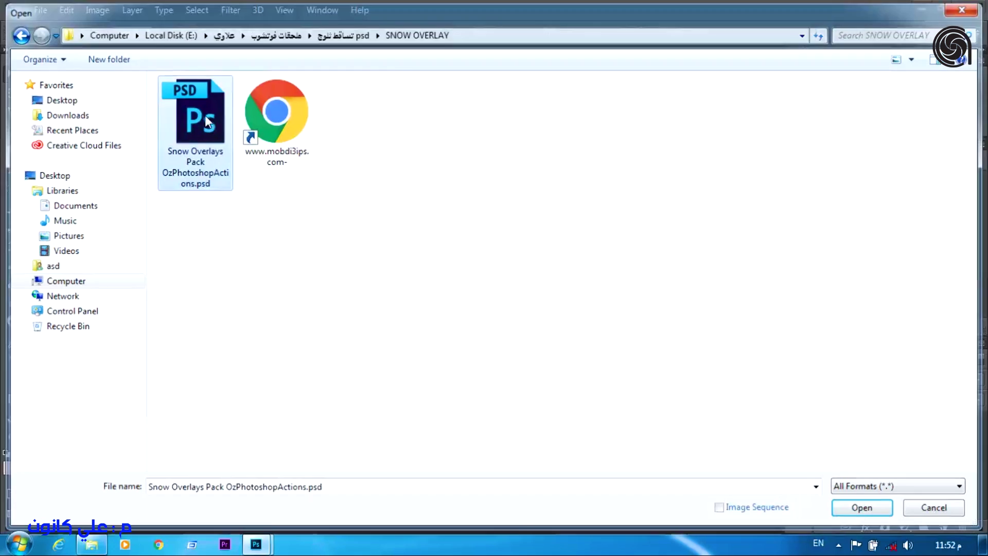
double_click(207, 122)
left_click_drag(331, 96, 539, 265)
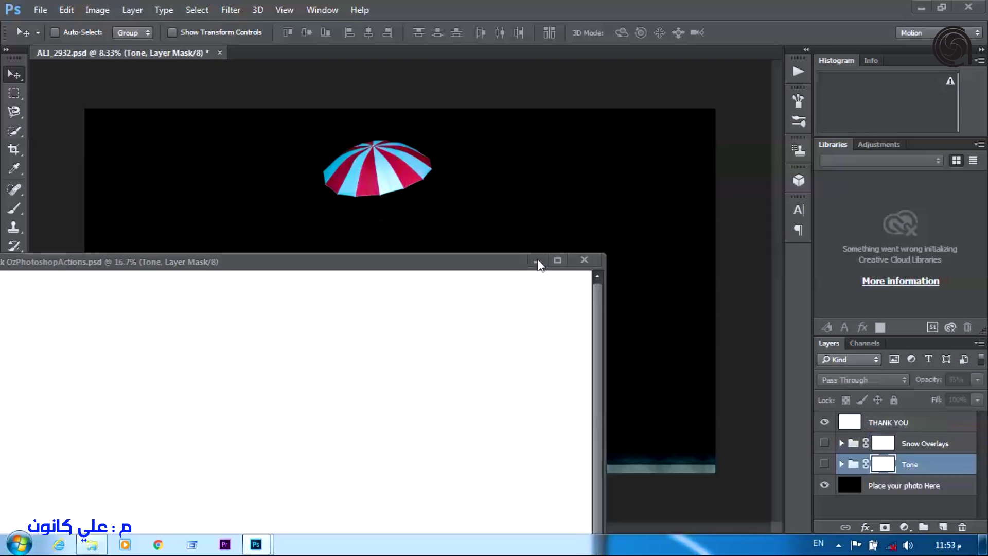
left_click(535, 261)
key("ctrl+t")
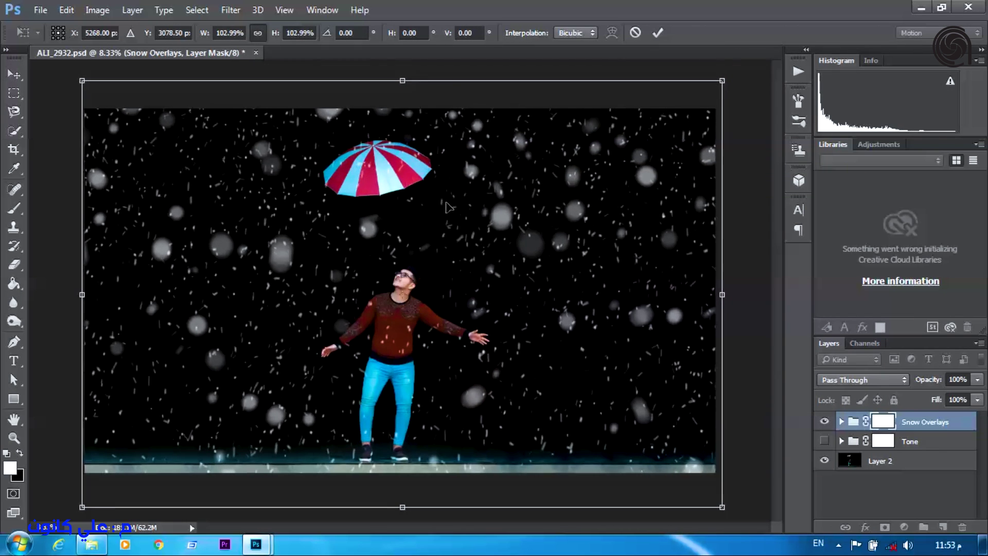
left_click(658, 33)
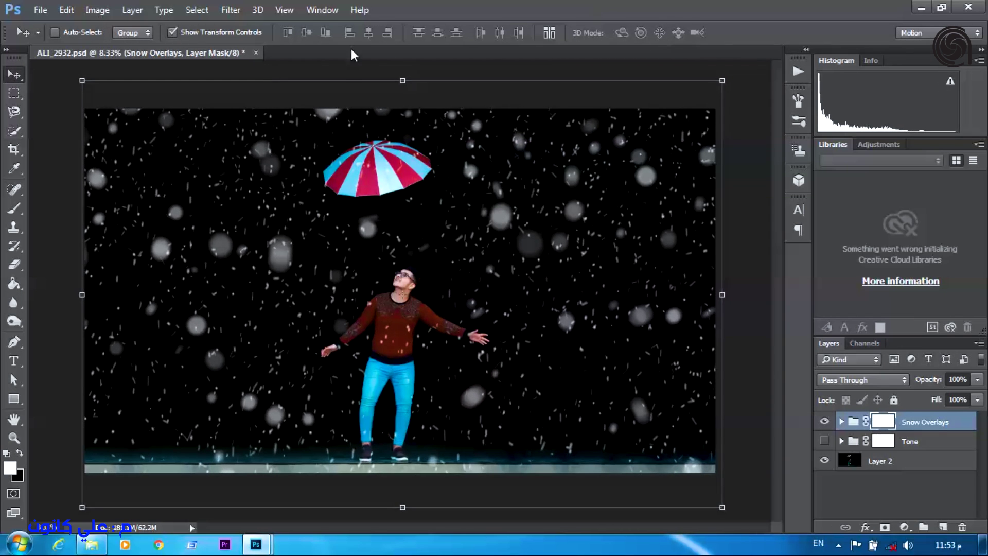
Show the Tone group and hide its Fraser layer after comparing it on and off
left_click(854, 441)
left_click(824, 441)
left_click(841, 441)
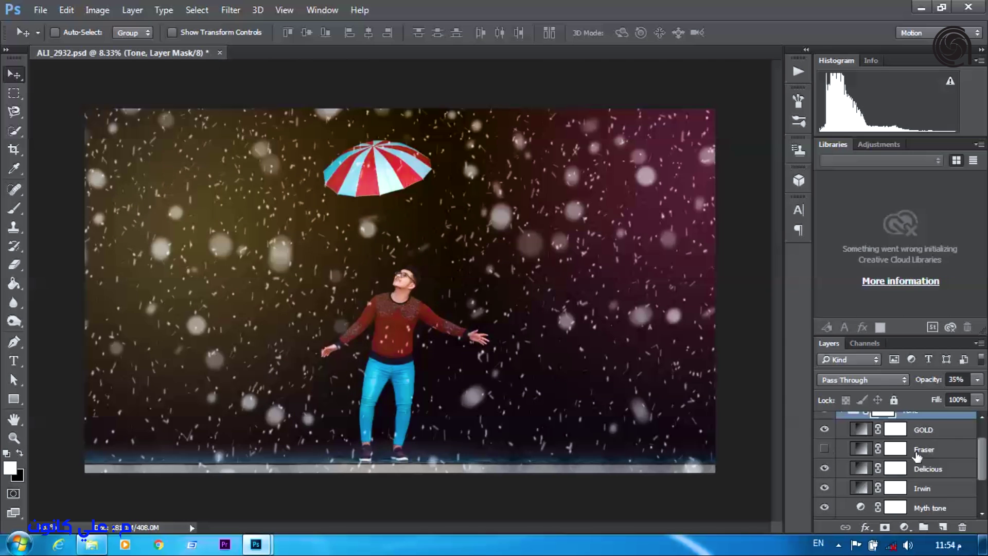
scroll(826, 450, "down", 3)
left_click(824, 450)
left_click(825, 451)
left_click(824, 450)
Set the Irwin layer in the Tone group to 75% opacity
scroll(824, 450, "up", 2)
left_click(917, 470)
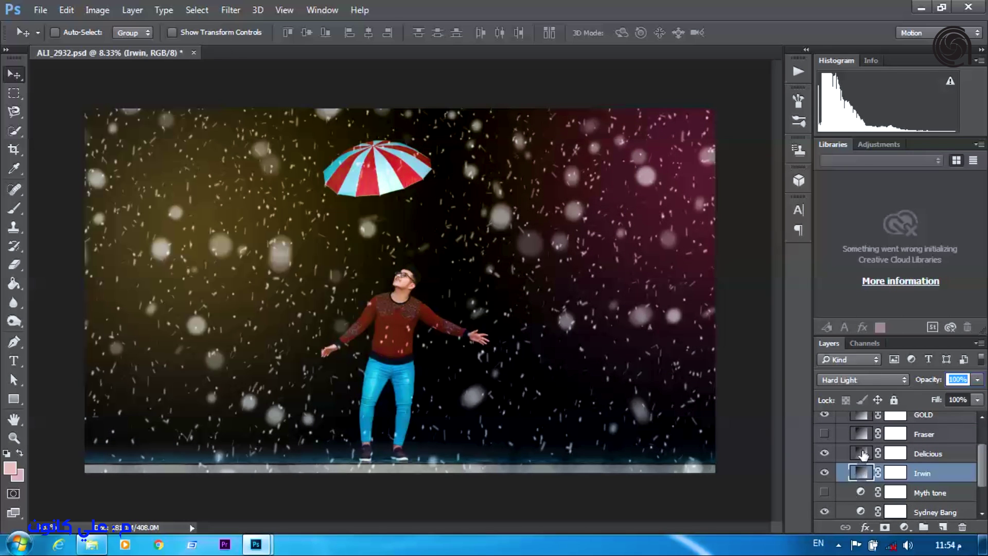
left_click(926, 453)
scroll(923, 473, "down", 2)
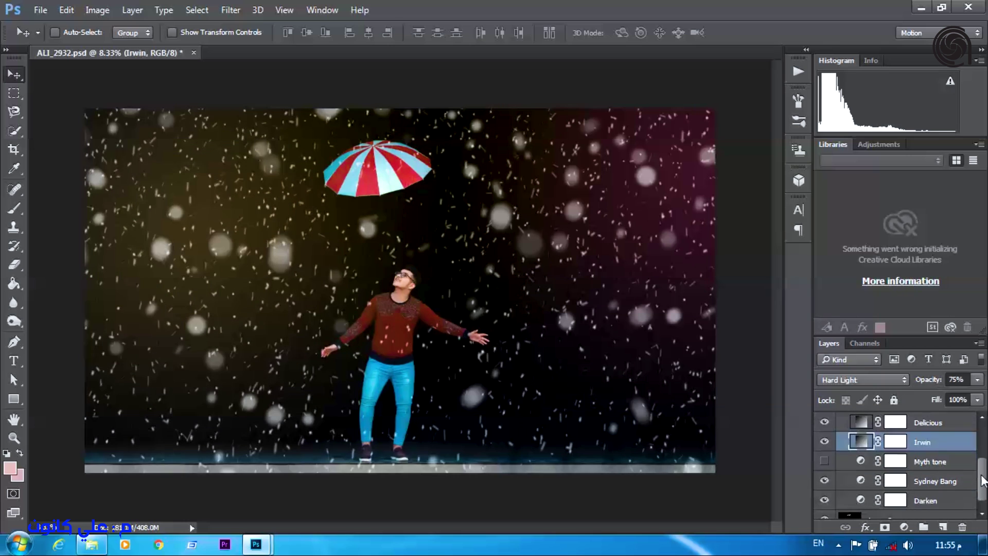
Show the Myth tone layer and lower its opacity to about 6%
left_click(824, 461)
left_click(926, 461)
left_click_drag(977, 379, 901, 397)
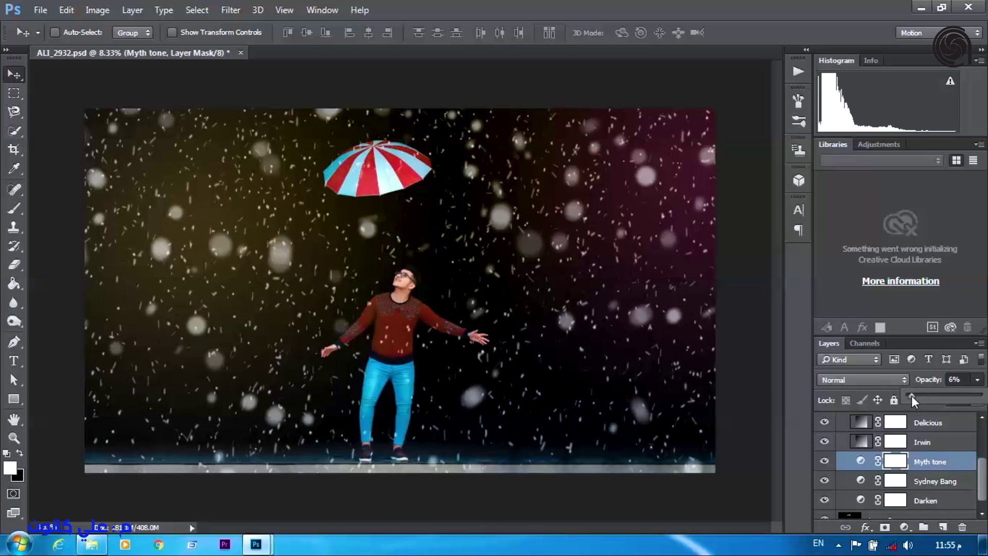
Compare the picture with the Irwin layer hidden and shown, and inspect the toning up close
left_click(921, 441)
left_click(824, 441)
left_click(824, 441)
left_click(197, 33)
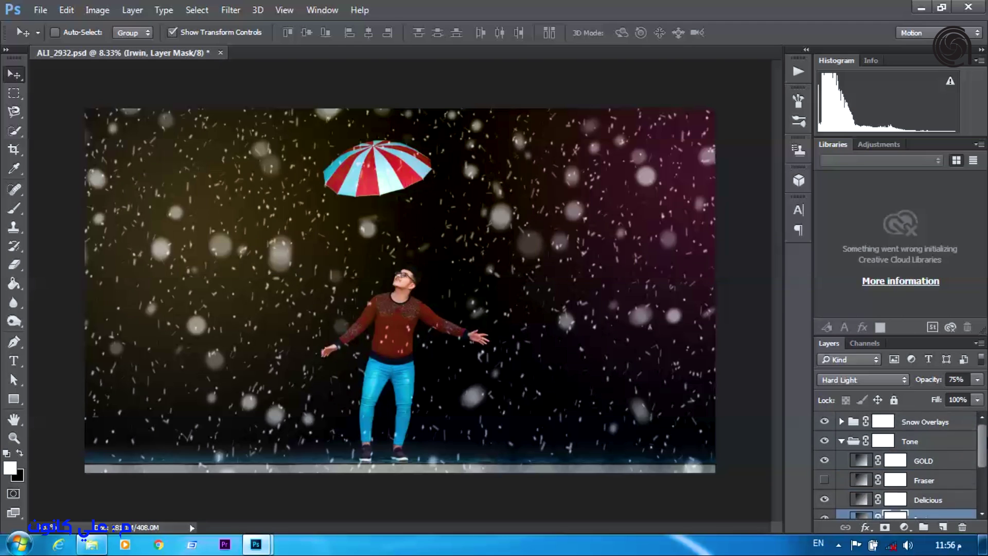
key("ctrl+plus")
key("ctrl+plus")
key("ctrl+plus")
key("ctrl+0")
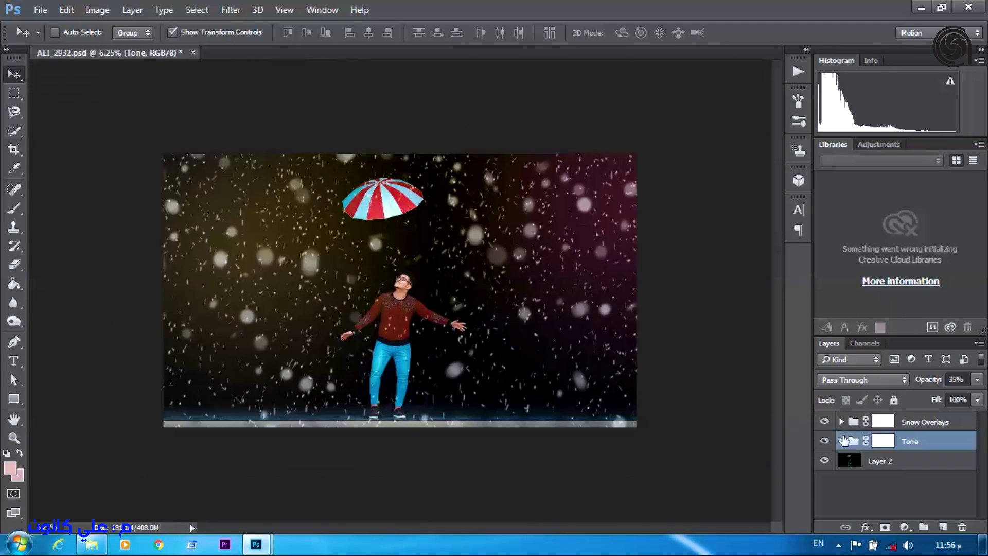
Set the Tone group to 25% opacity and move it above the Snow Overlays group
left_click(977, 379)
mouse_move(916, 397)
left_mouse_down()
mouse_move(955, 396)
mouse_move(916, 397)
mouse_move(926, 398)
left_mouse_up()
left_click(881, 442)
key("ctrl+bracketright")
key("ctrl+plus")
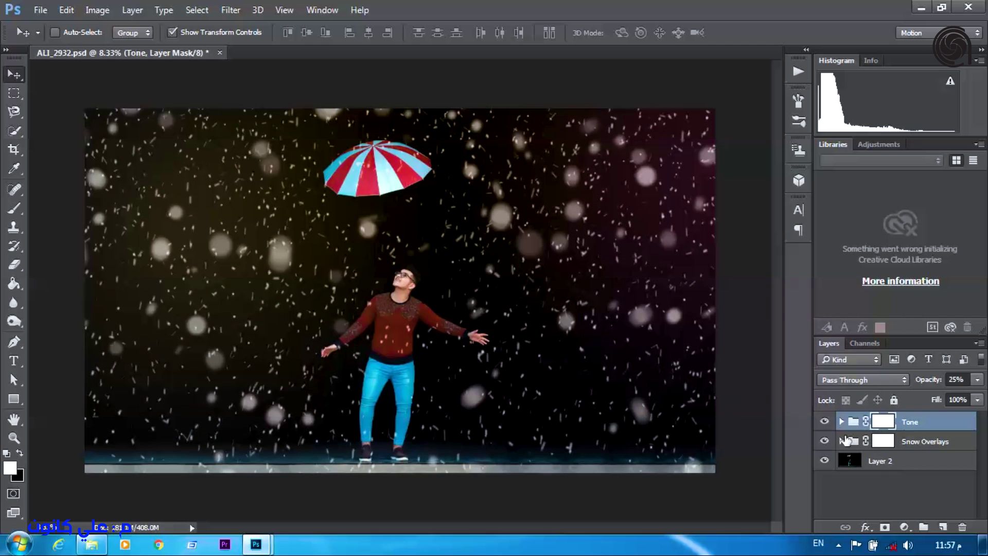
Duplicate Layer 2 and set the copy's blend mode to Soft Light
left_click(867, 461)
key("ctrl+j")
left_click(862, 379)
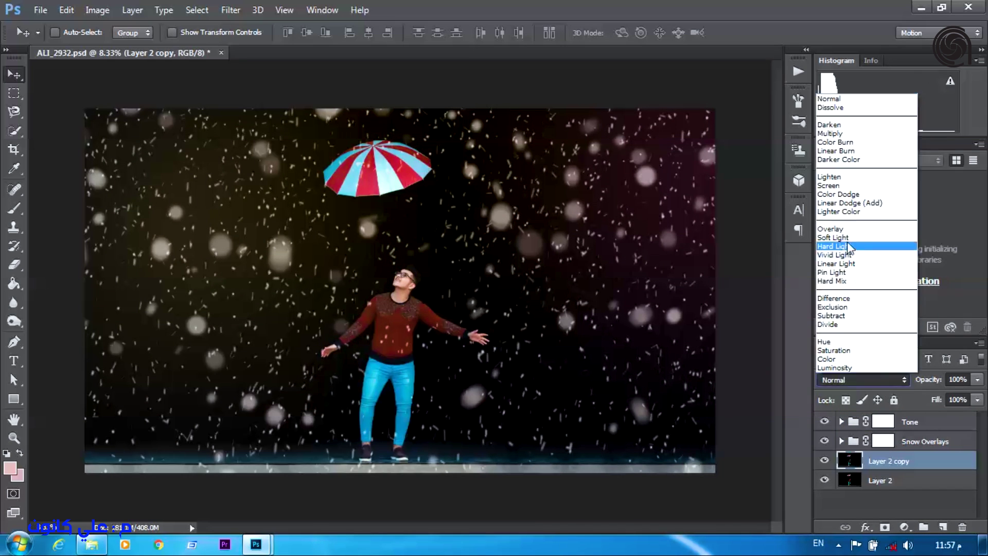
left_click(849, 247)
Sharpen Layer 2 copy with a High Pass filter at a radius of 6.6 pixels
left_click(231, 10)
key("Escape")
key("ctrl+alt+f")
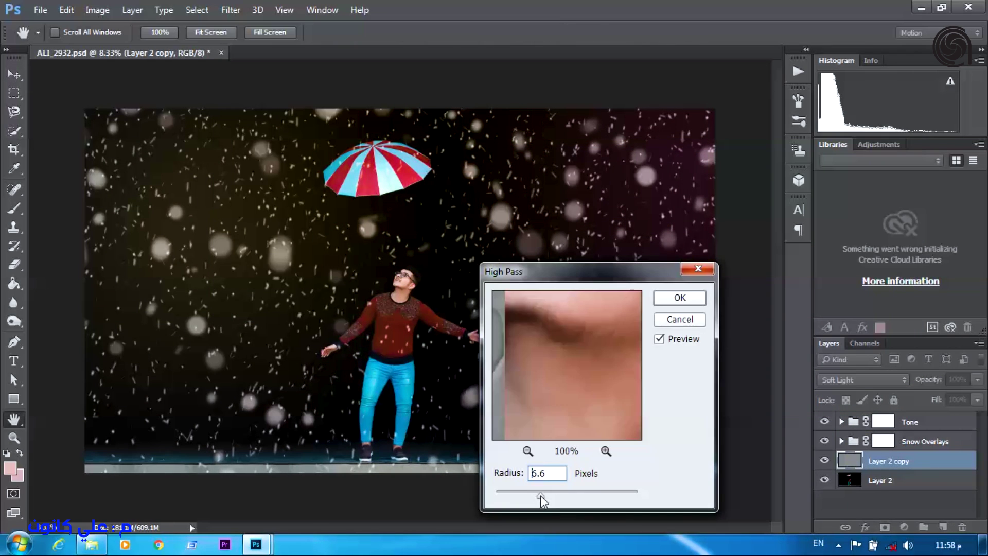
left_click(679, 297)
Duplicate Layer 2 once more and set this copy to Soft Light at 25% opacity
scroll(463, 304, "up", 3)
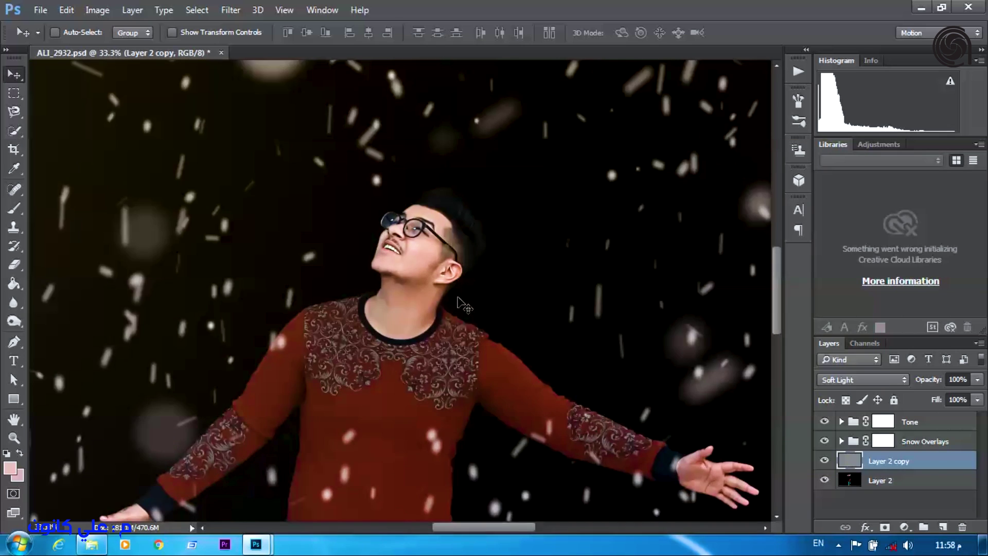
scroll(463, 304, "down", 5)
scroll(463, 304, "up", 1)
left_click(880, 480)
key("ctrl+j")
left_click(977, 380)
left_click_drag(977, 395, 950, 404)
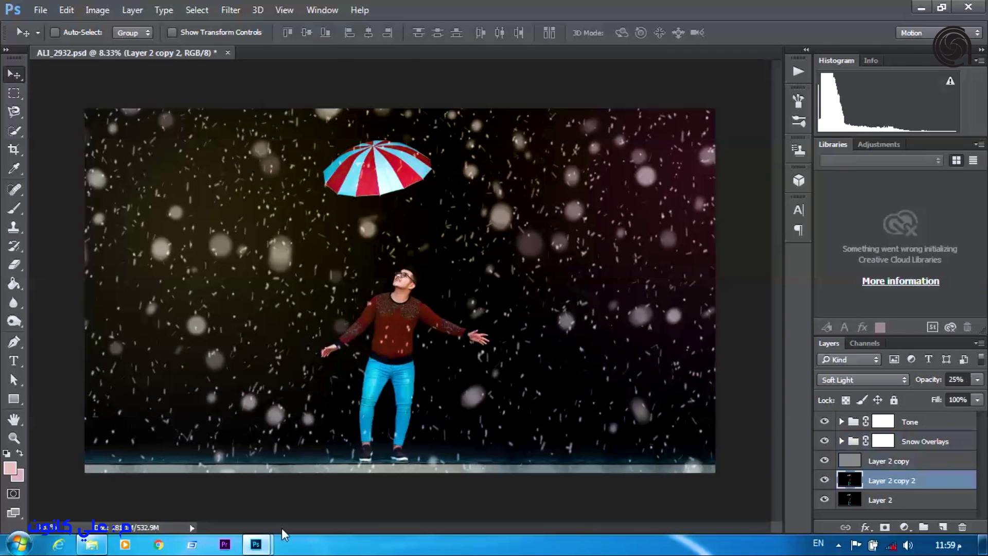
Copy the large white logo group (لون ابيض كبير) from the yellow logo document into the photo
key("ctrl")
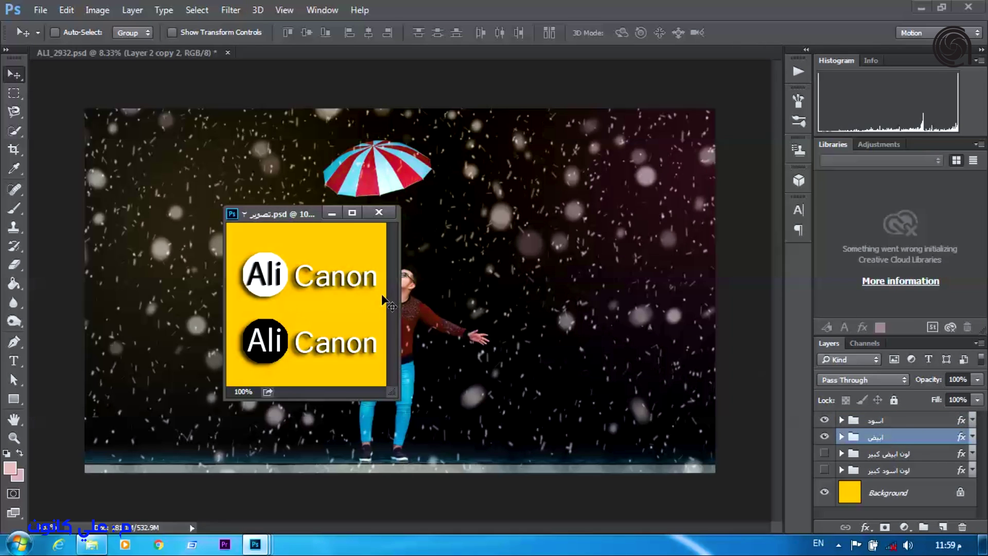
left_click(876, 456)
left_click_drag(876, 463, 515, 309)
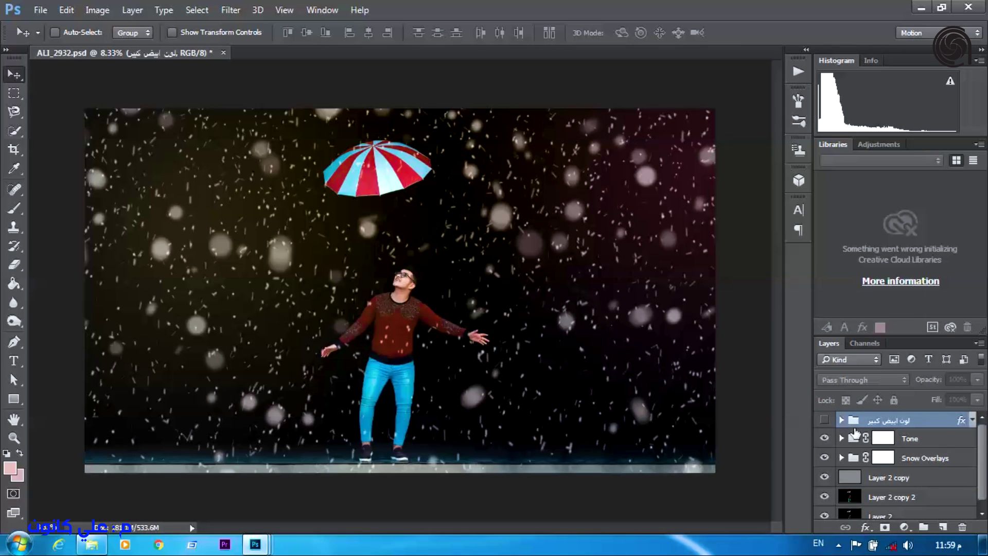
Group the Tone, Snow Overlays and Layer 2 copy layers above Layer 2, and toggle the group's visibility to compare before and after
key("ctrl+g")
left_click(824, 437)
left_click(824, 436)
left_click(824, 437)
left_click(824, 437)
Select the white logo group (لون ابيض كبير) and save the edited photo as a separate file
left_click(874, 421)
key("ctrl+shift+s")
left_click(418, 394)
key("Return")
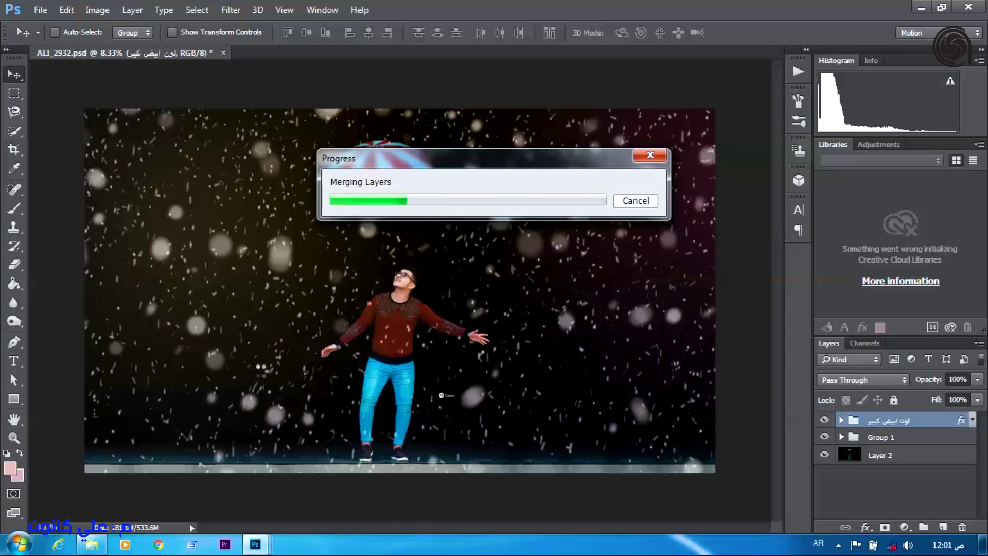